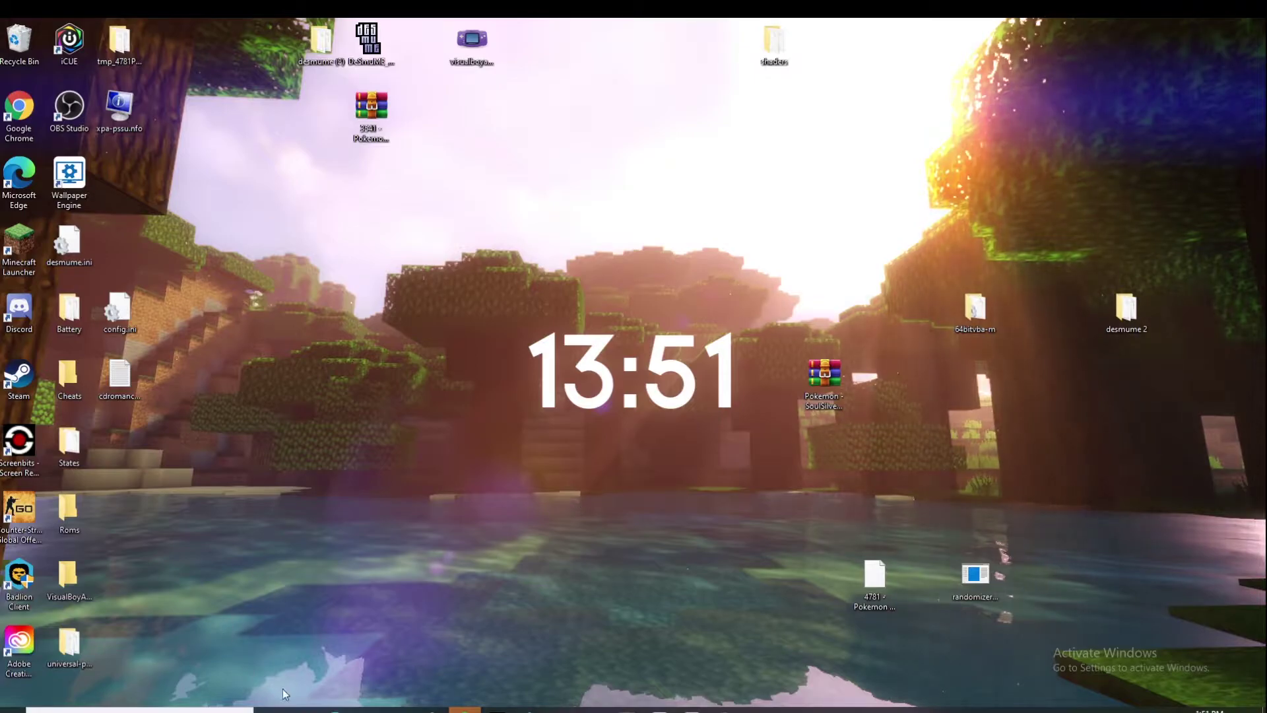
Step: Switch to Microsoft Edge, search the web for "winrar download" and open WinRAR's official download page
left_click(337, 710)
left_click(485, 28)
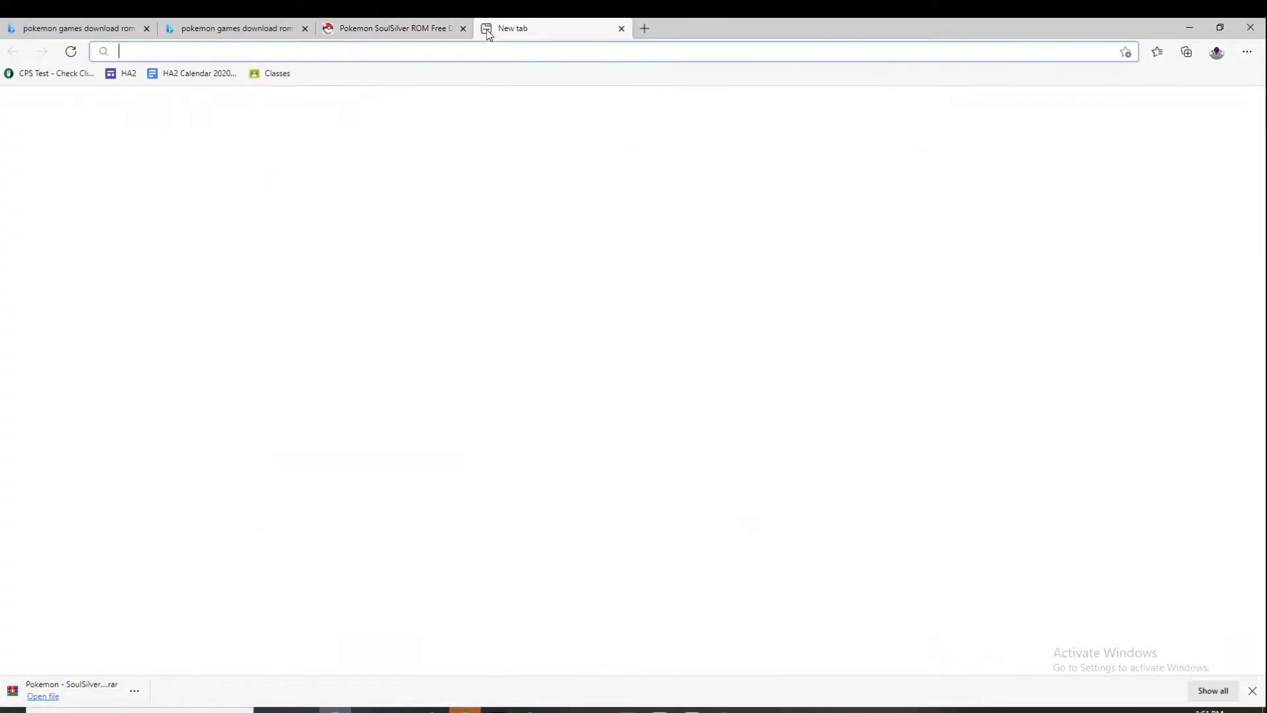
type("winrar")
key("Return")
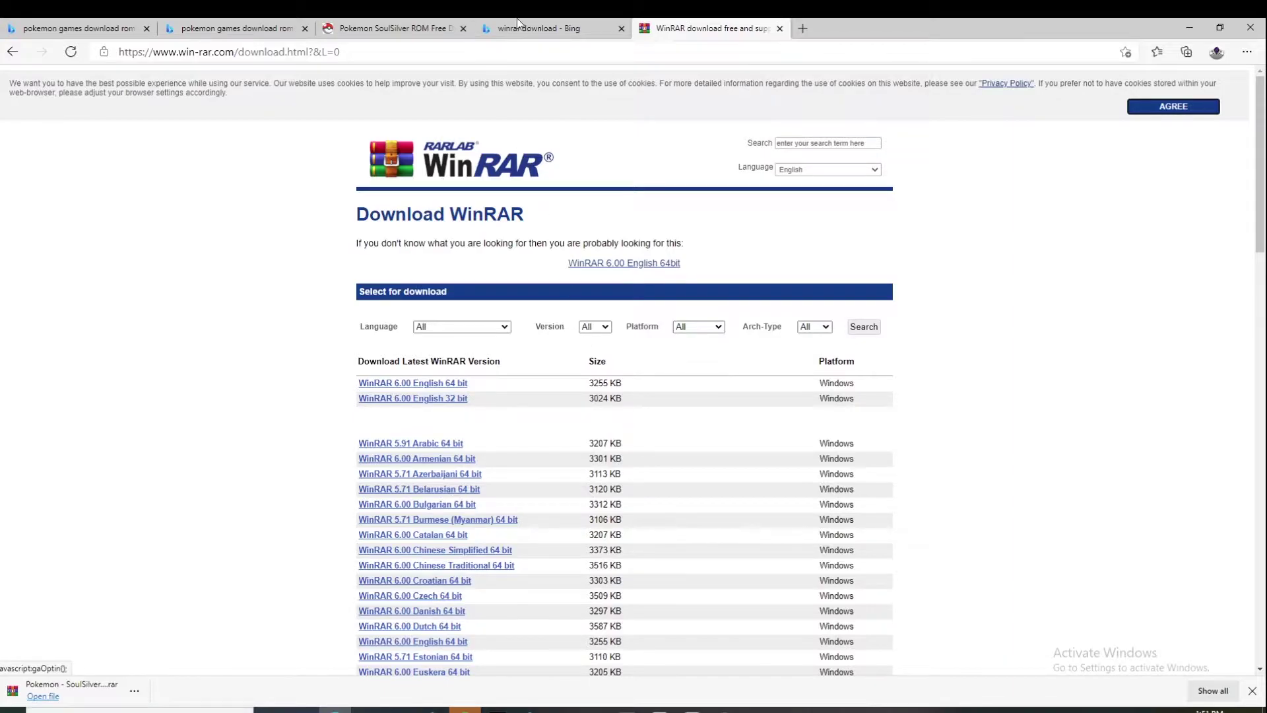
Step: Search the web for a Pokemon emulator randomizer in a new tab and open the Universal Pokemon Game Randomizer site
left_click(803, 28)
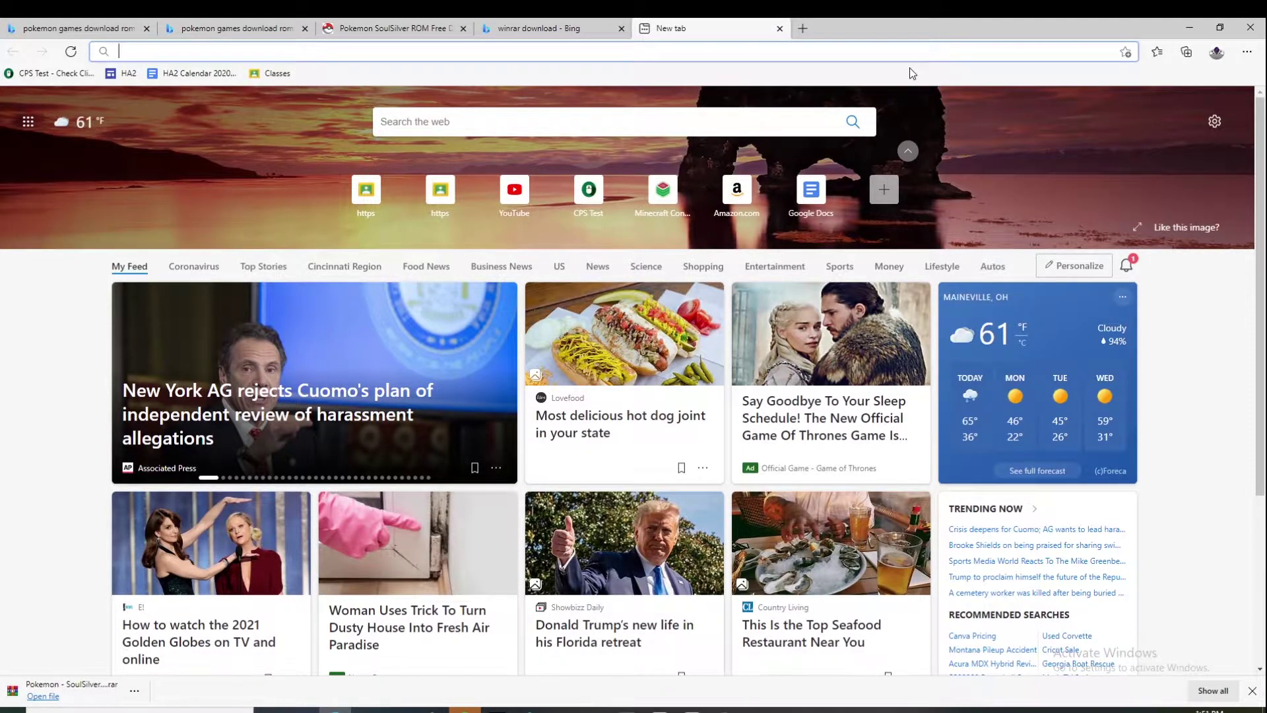
type("poke")
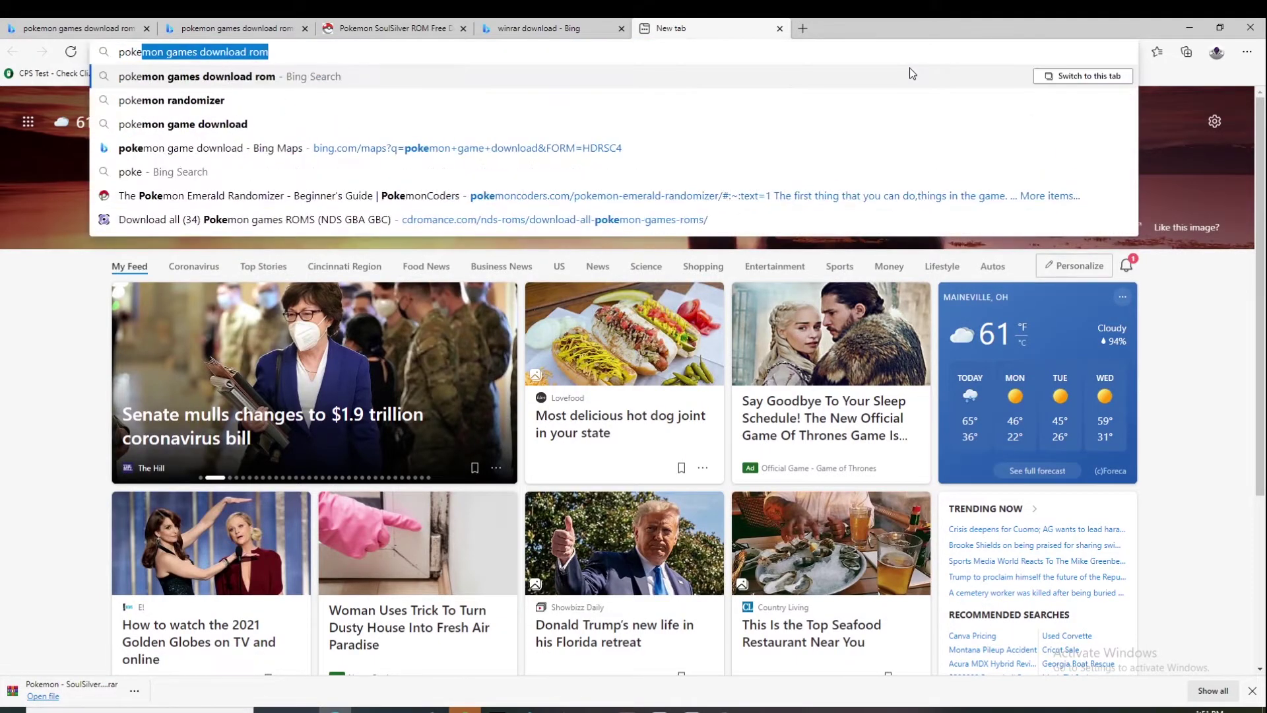
type("mon e")
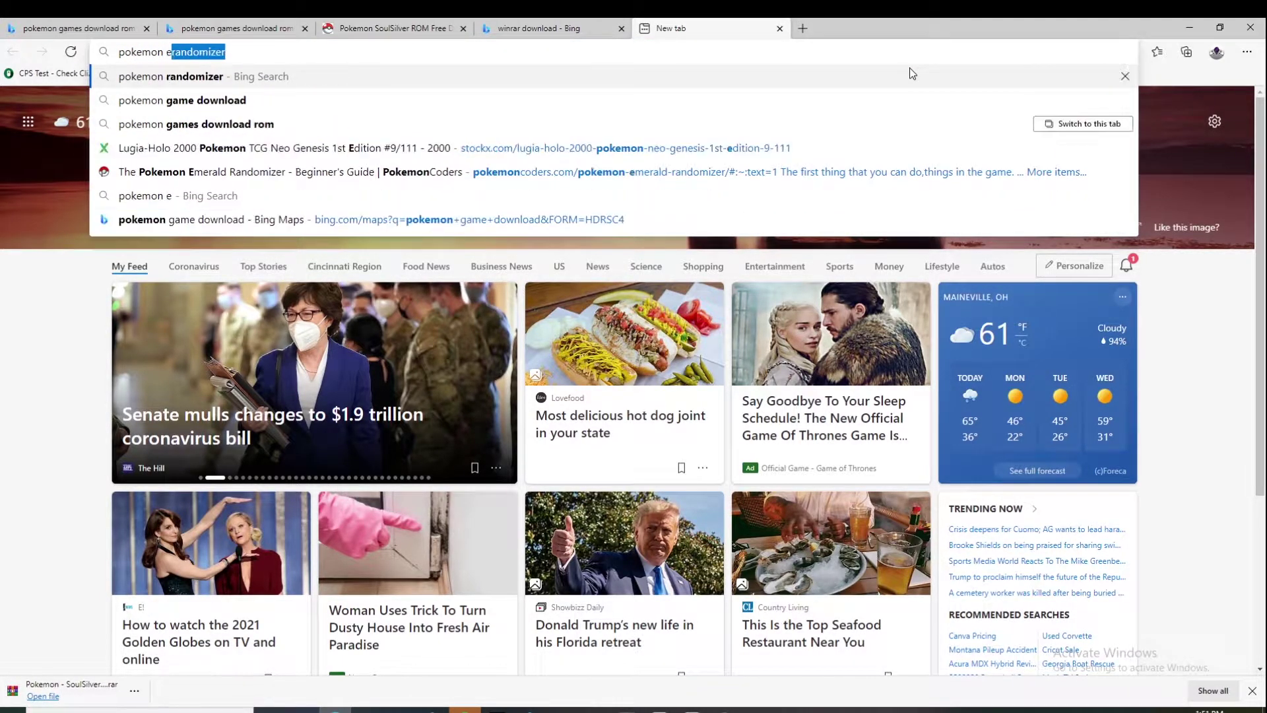
type("m,ulator randomizer")
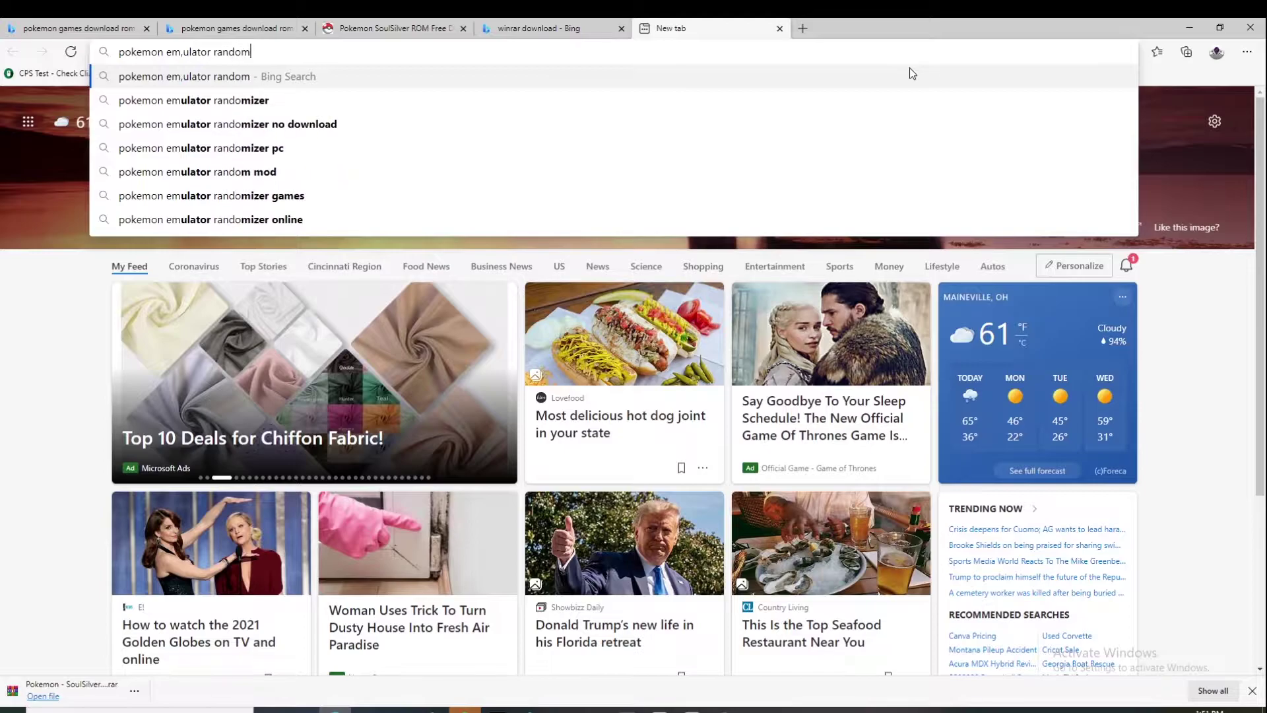
key("Return")
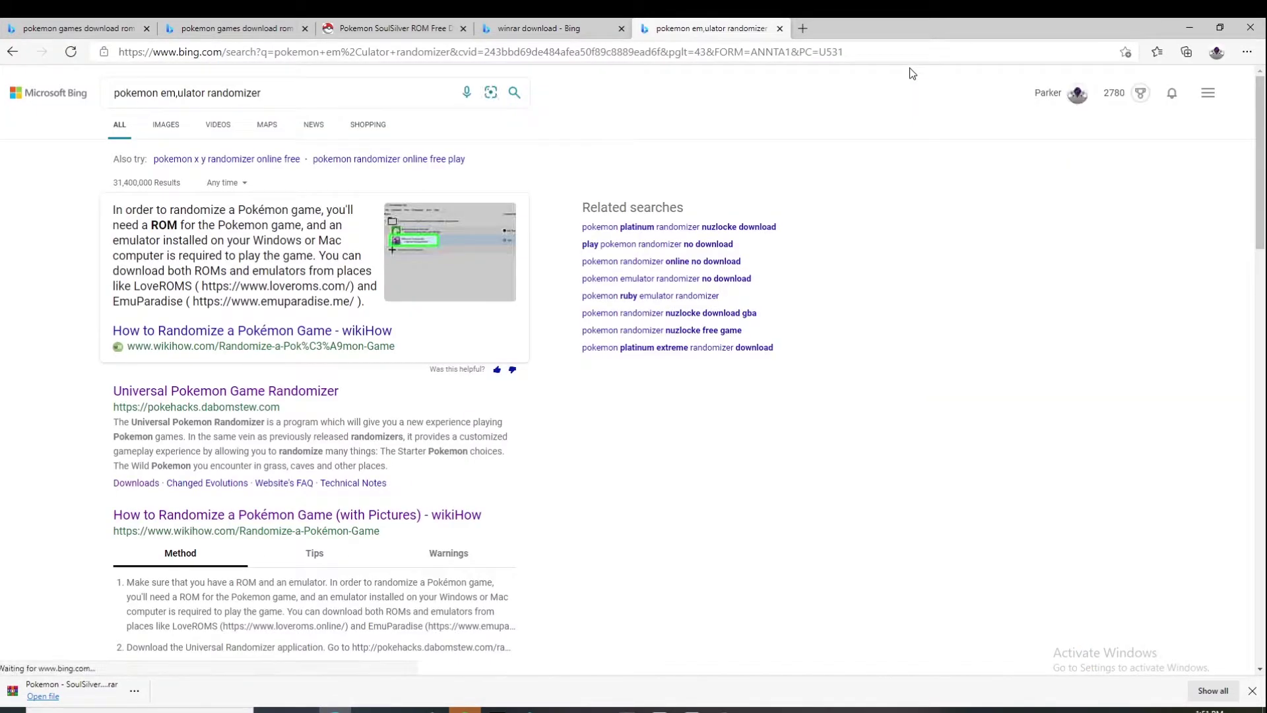
left_click(308, 391)
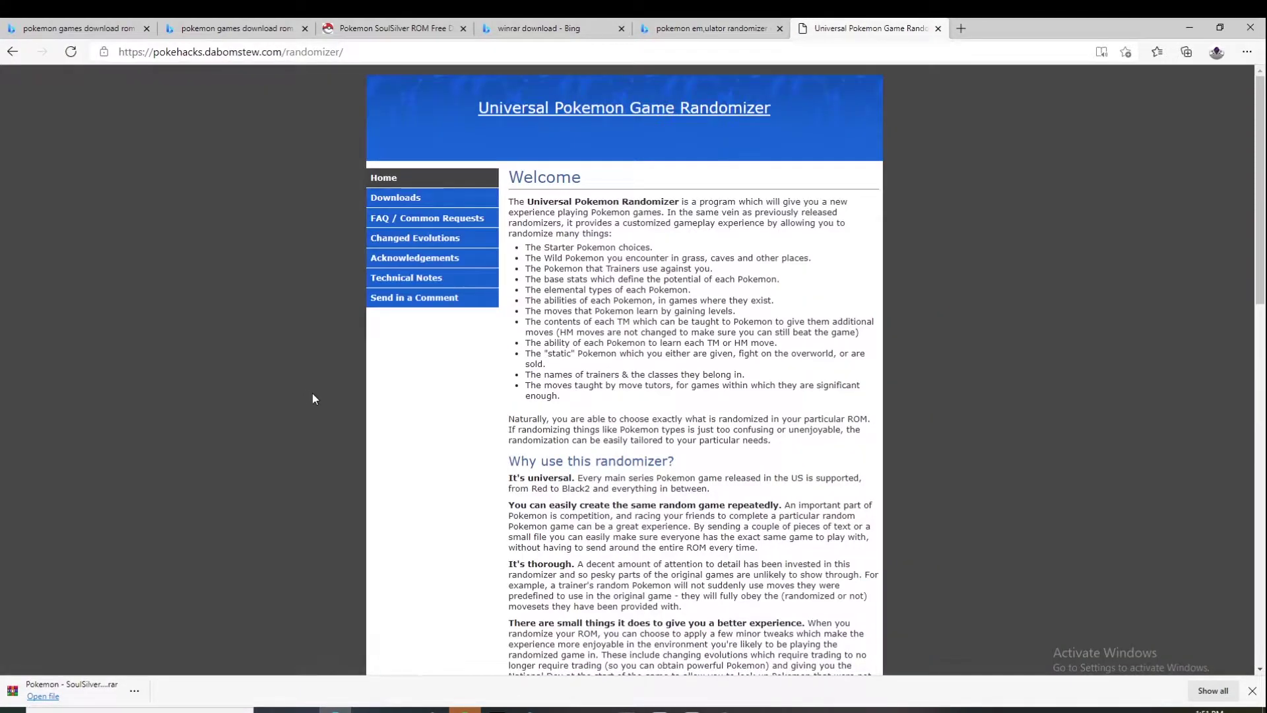
left_click(733, 26)
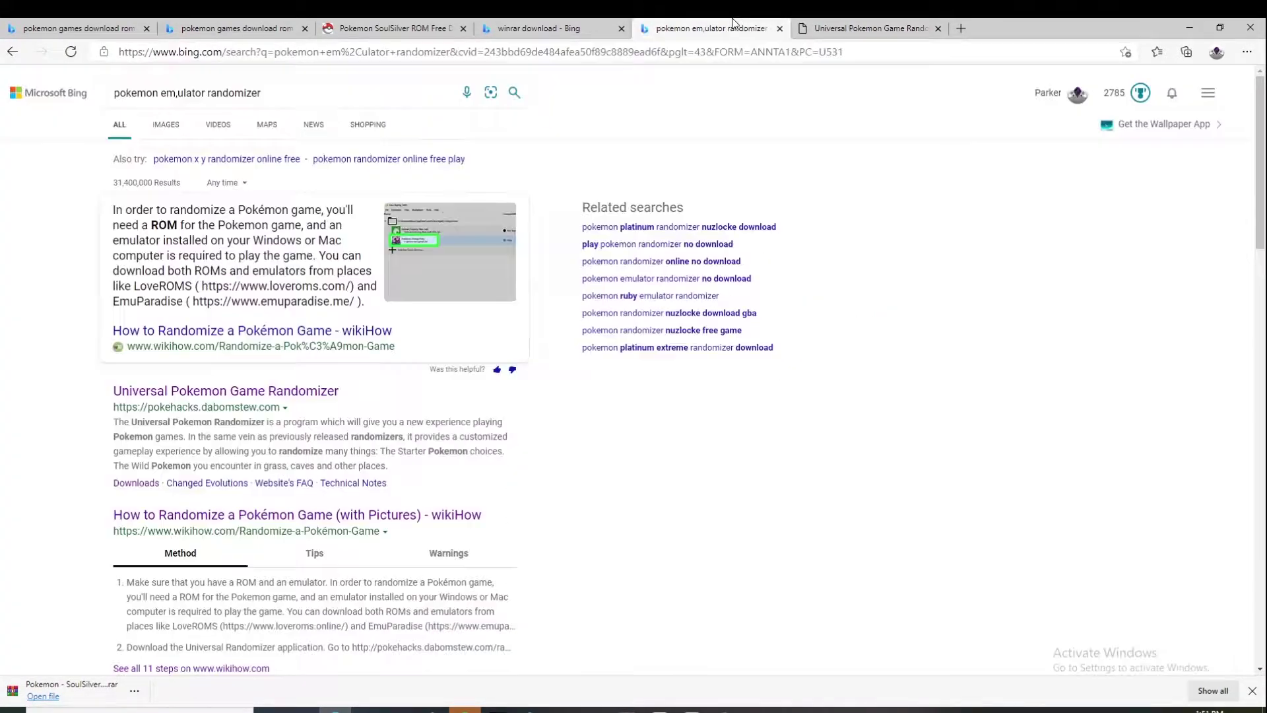
scroll(278, 426, "down", 4)
scroll(281, 396, "up", 2)
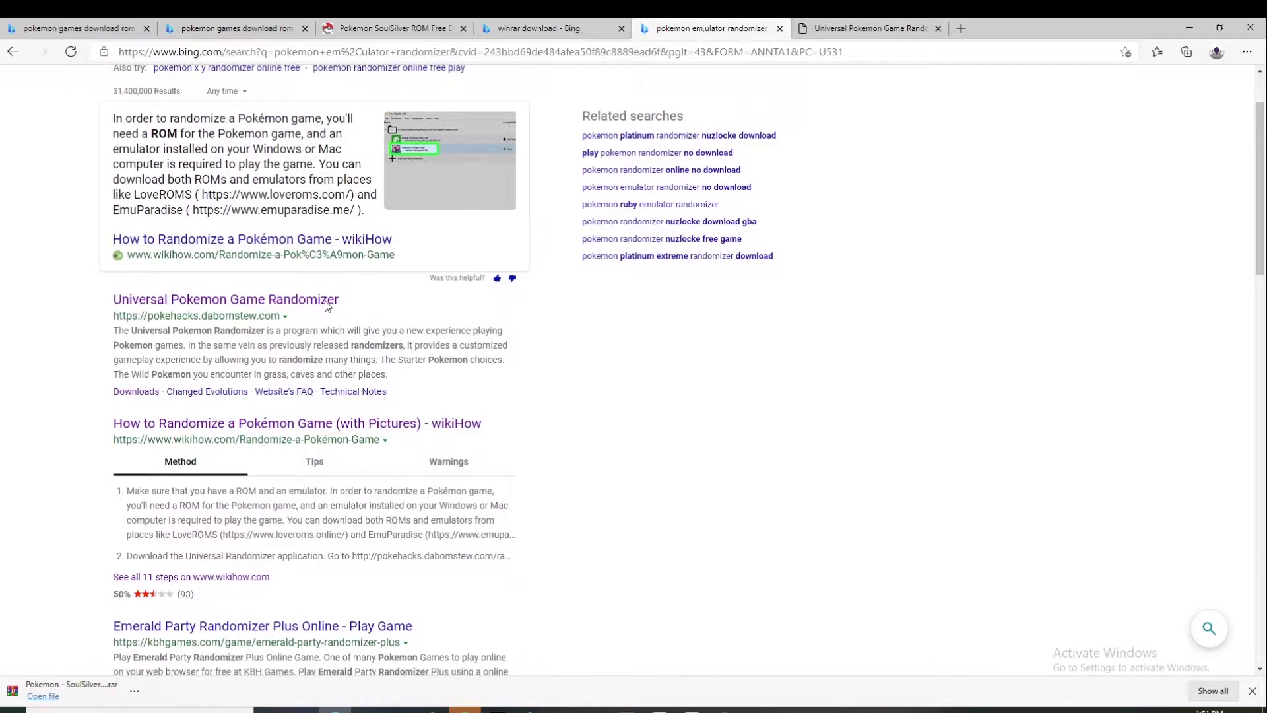
left_click(826, 28)
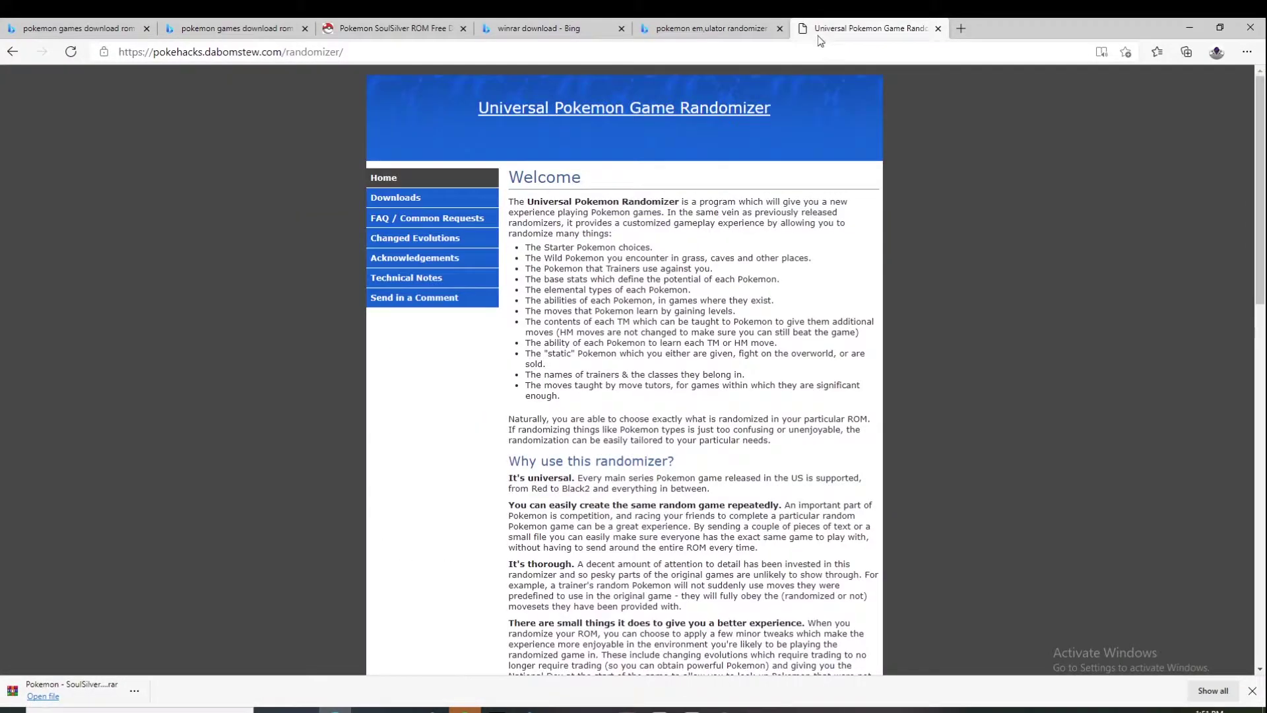
Step: Download the Windows (EXE) version of the randomizer from the site's downloads page and minimize the browser
left_click(401, 200)
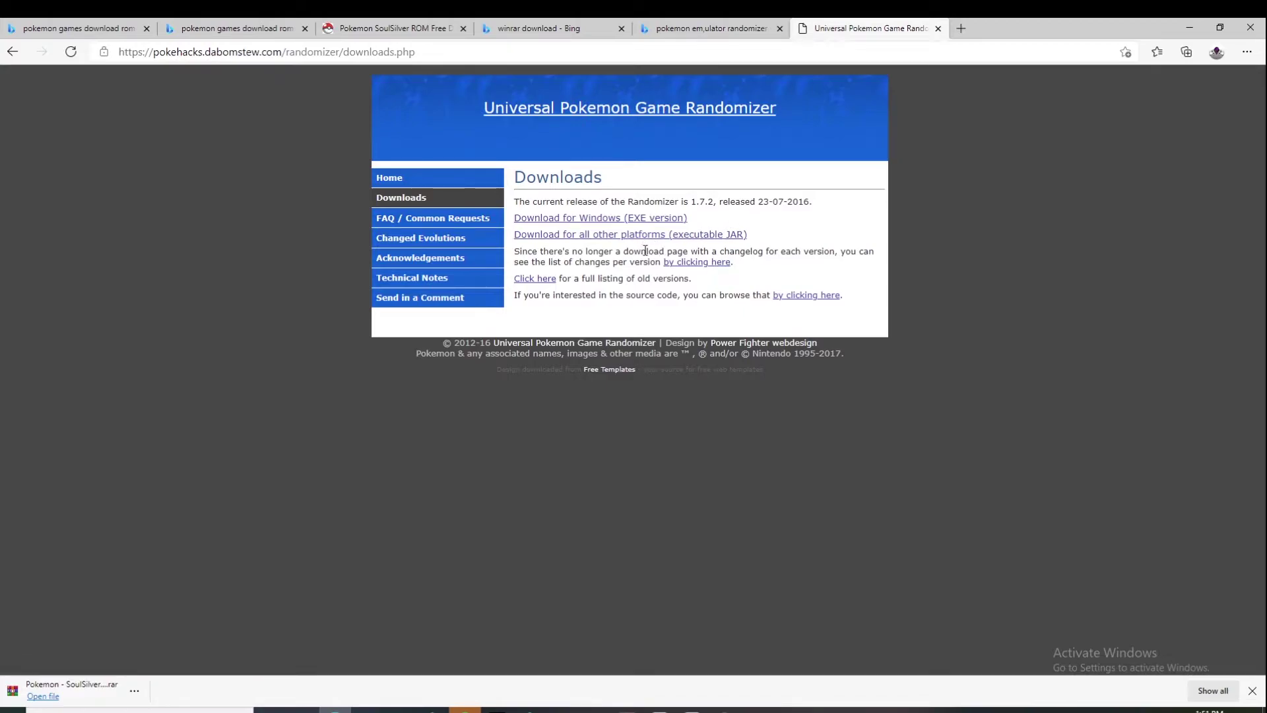
left_click(624, 226)
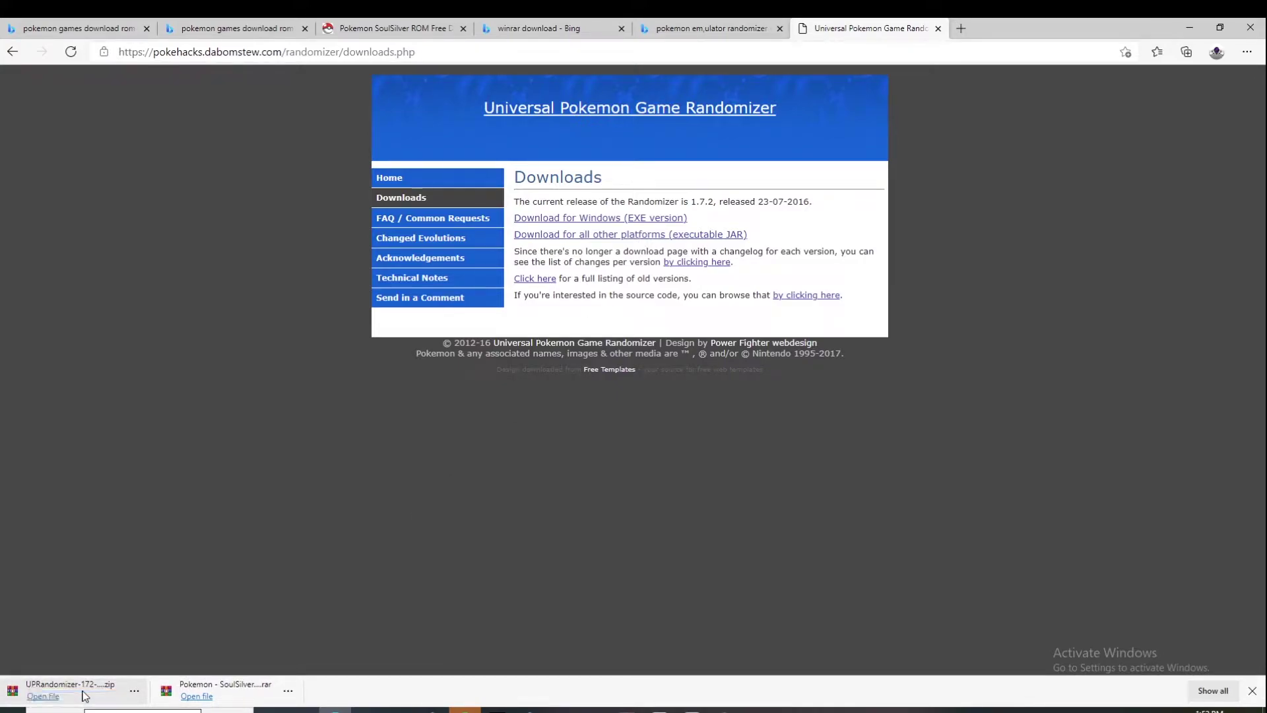
left_click(1190, 28)
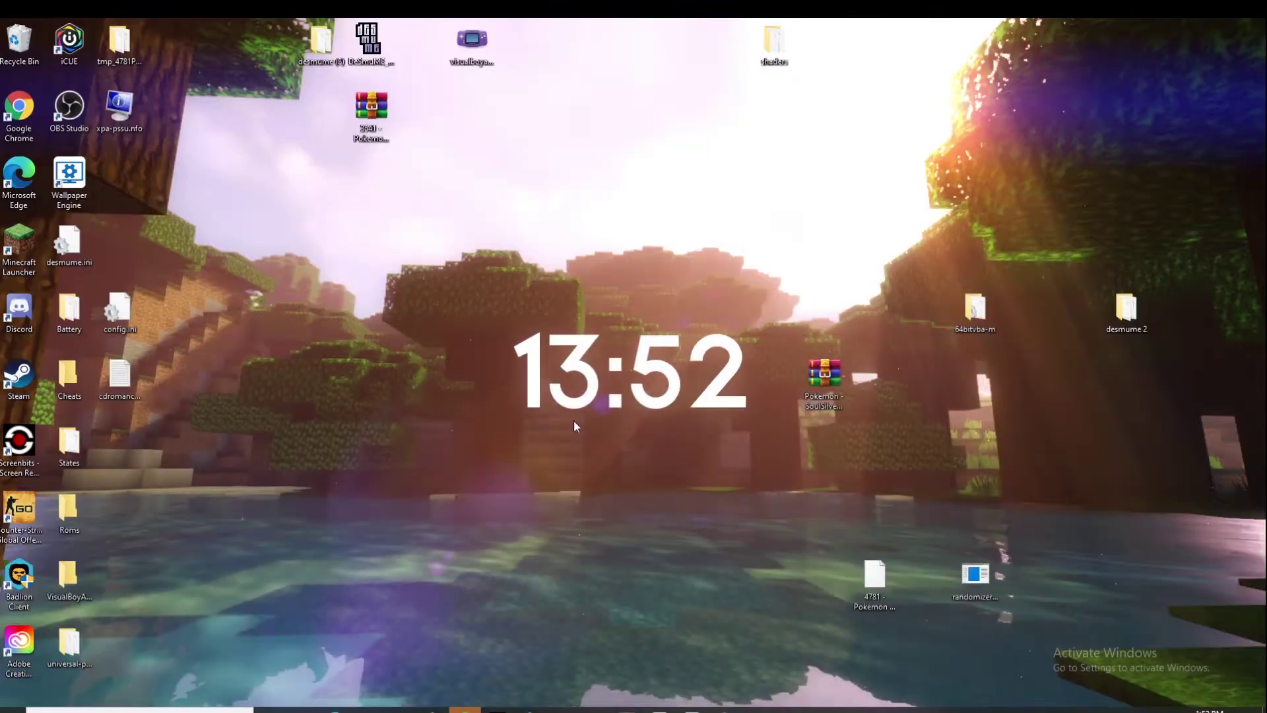
Step: Close the randomizer folder and Recycle Bin windows and bring up the Downloads folder in File Explorer
mouse_move(366, 710)
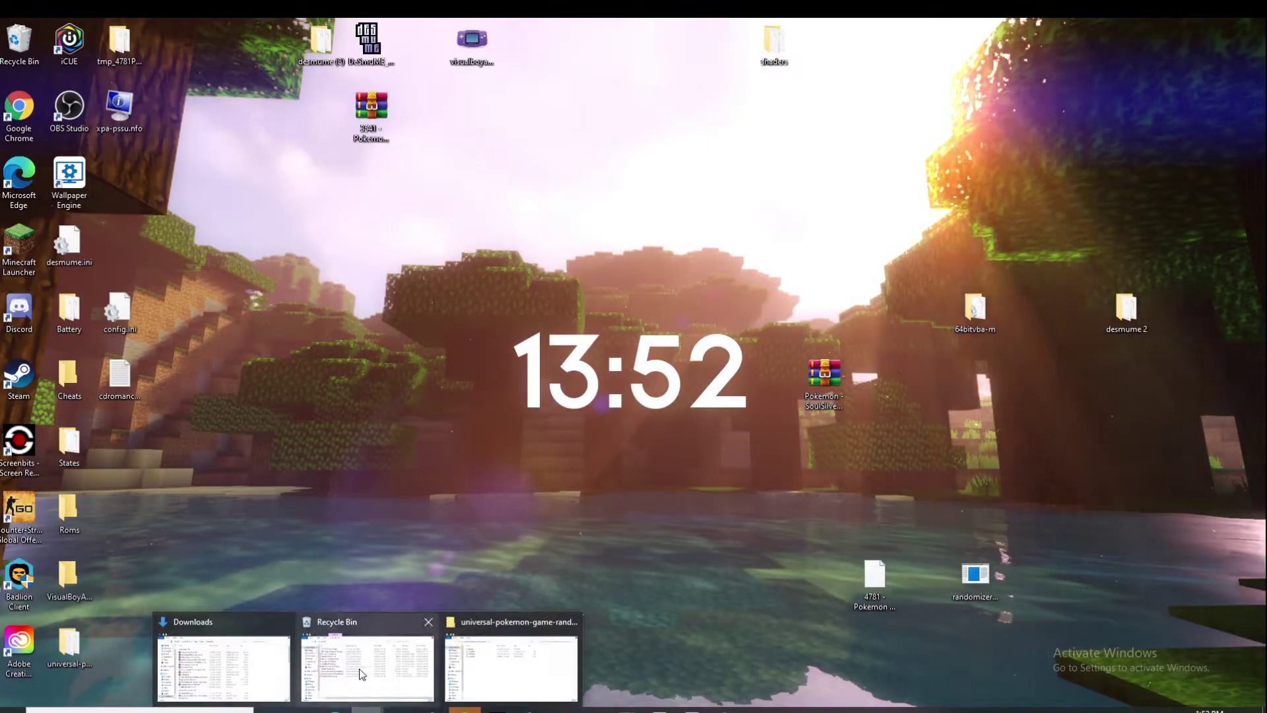
mouse_move(366, 670)
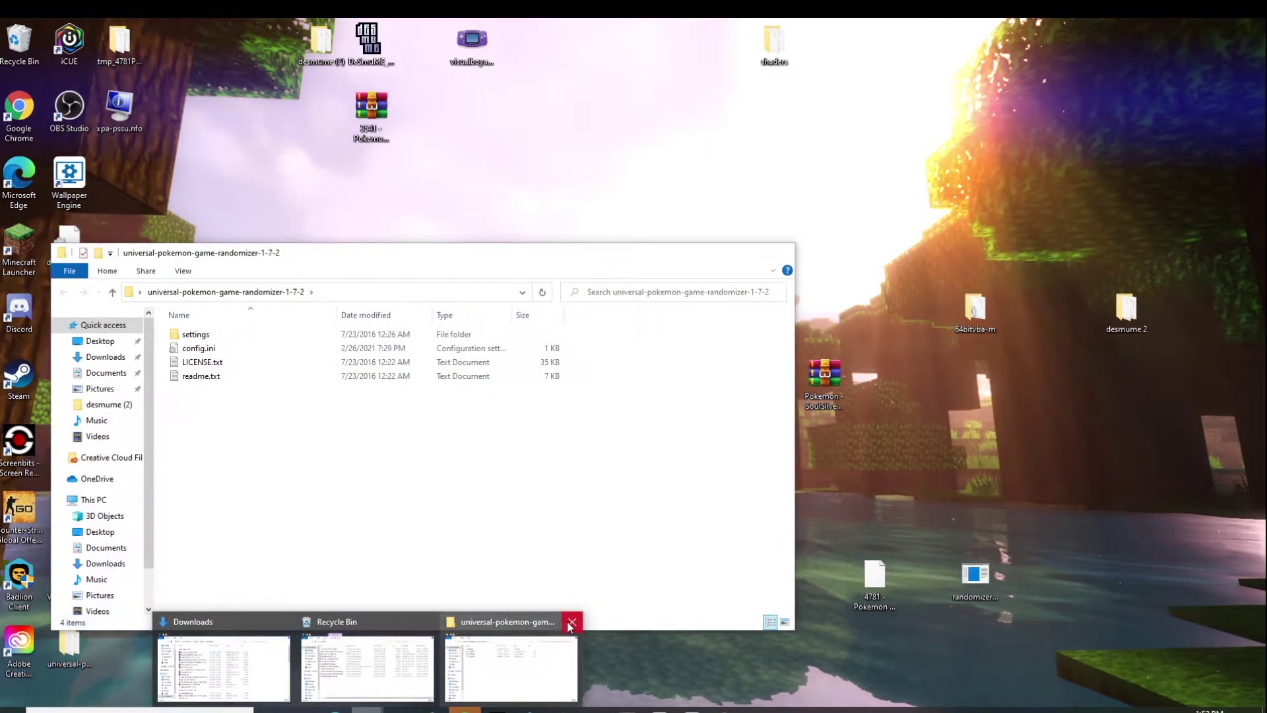
left_click(571, 622)
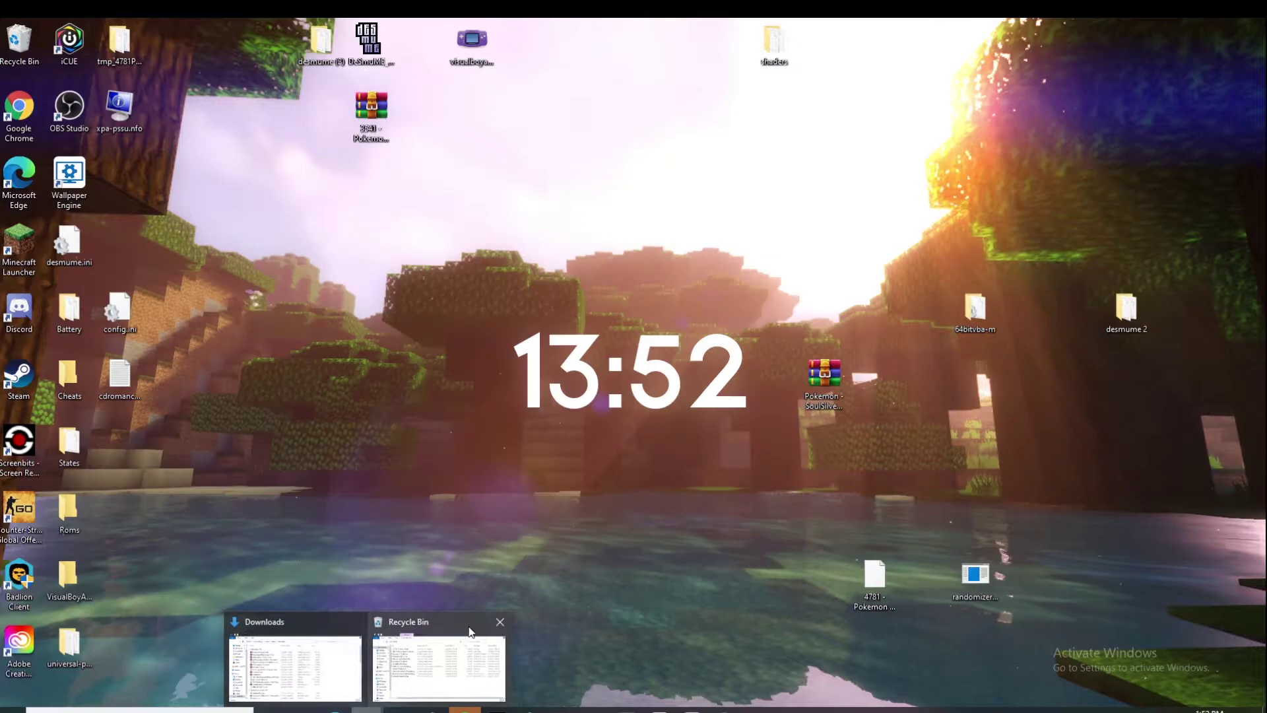
left_click(501, 623)
left_click(357, 660)
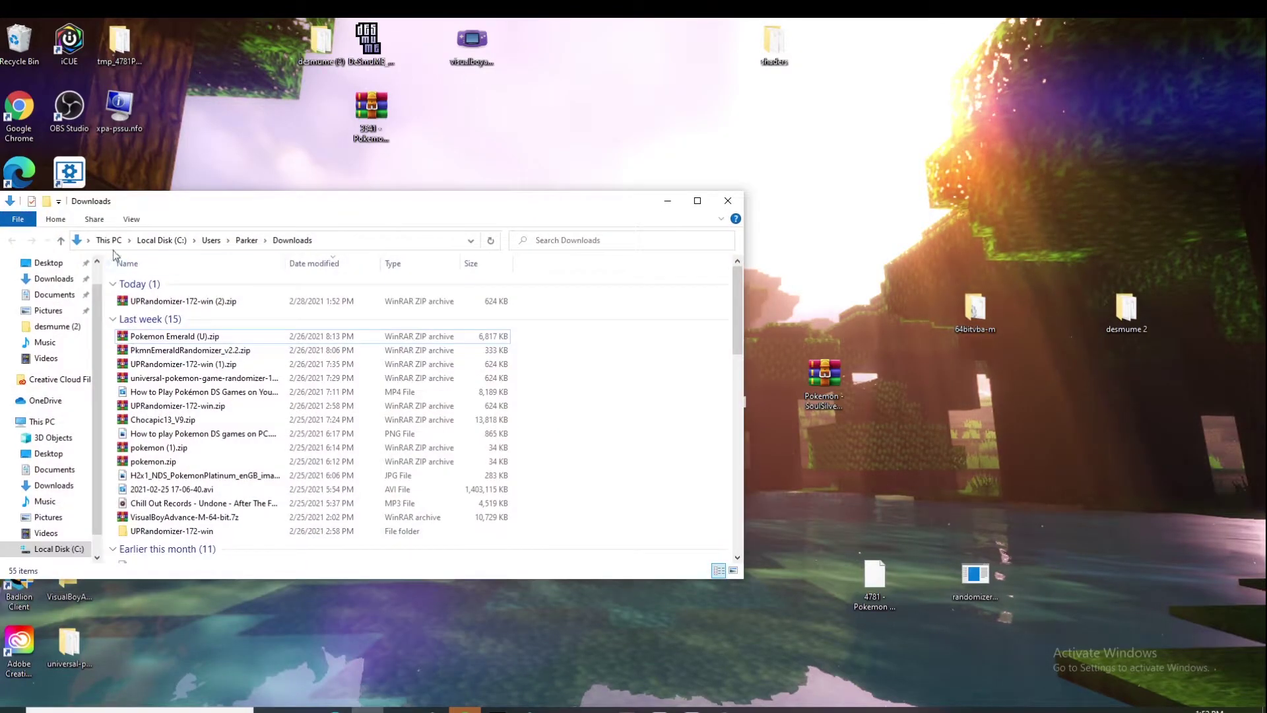
left_click(44, 283)
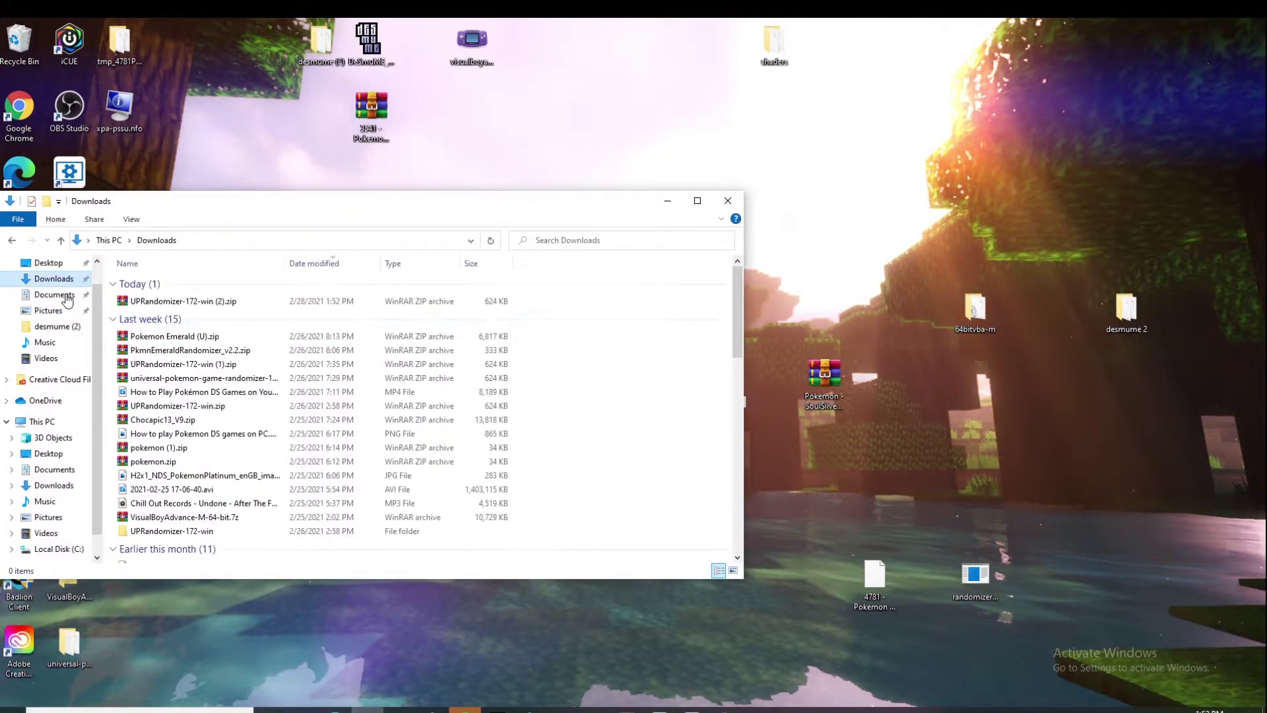
Step: Extract UPRandomizer-172-win (2).zip to the Desktop with WinRAR, choosing to replace the existing randomizer.exe
left_click(218, 307)
double_click(218, 307)
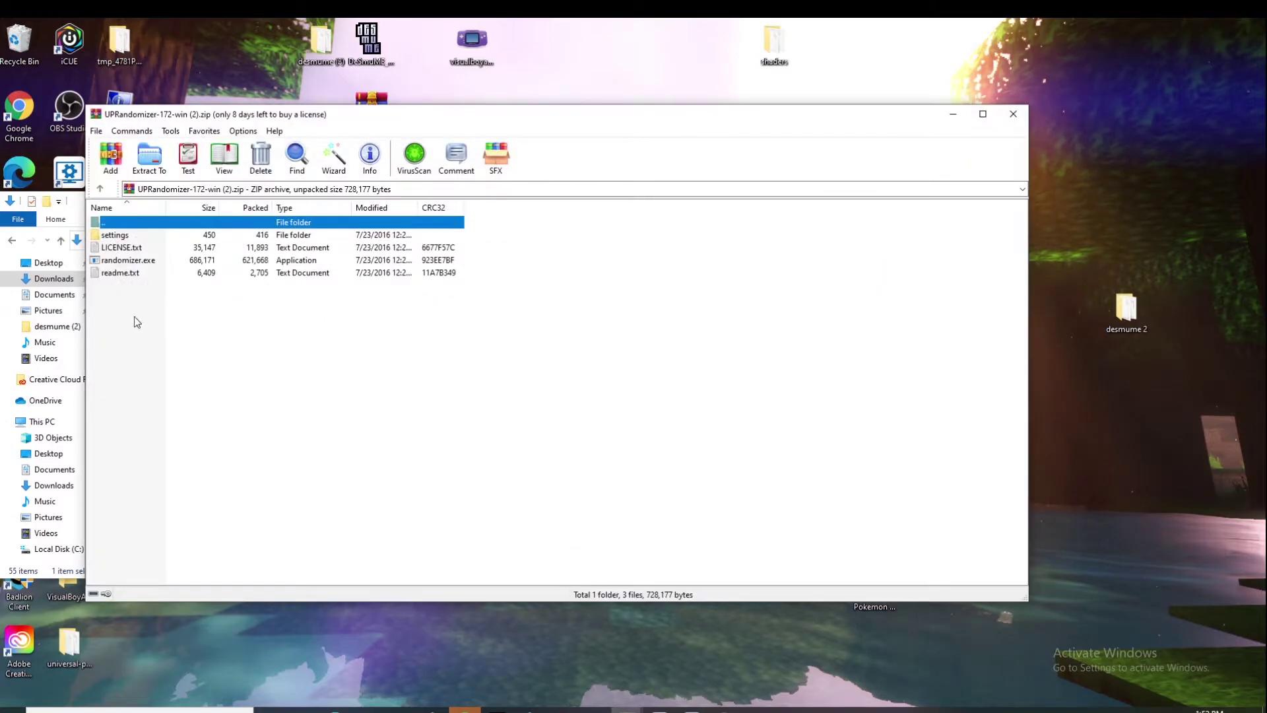
left_click(133, 315)
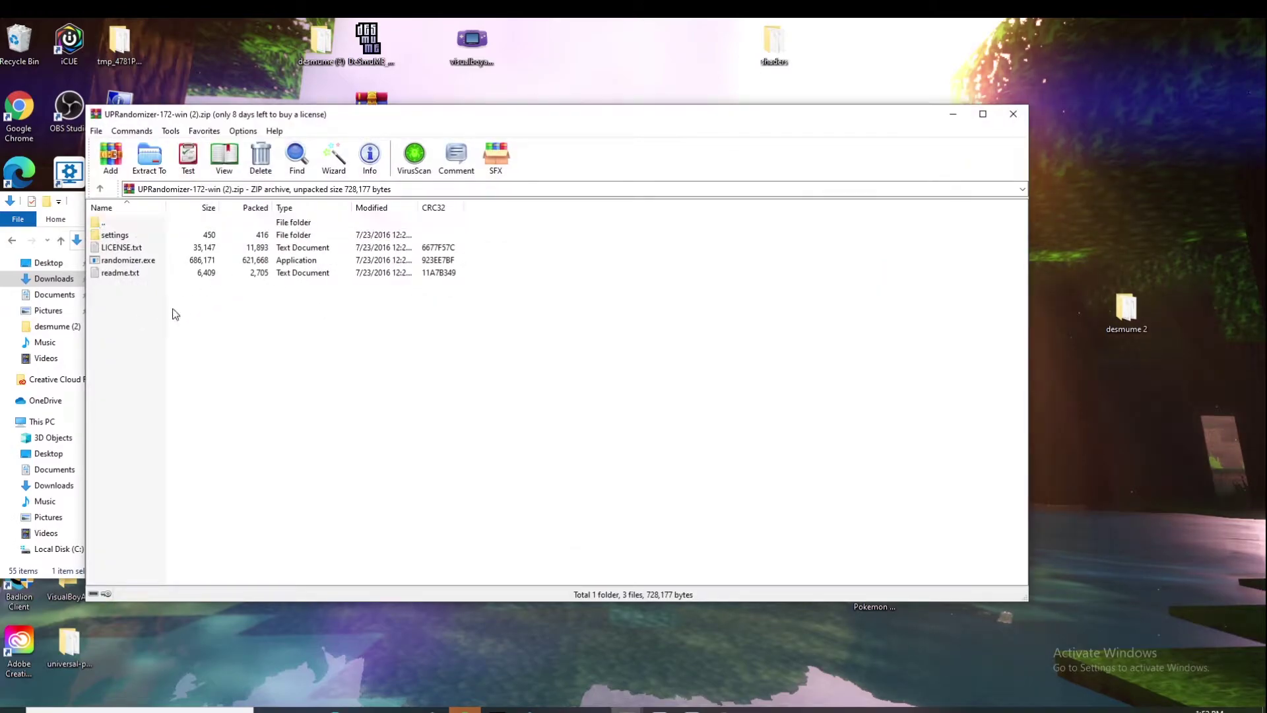
left_click(148, 165)
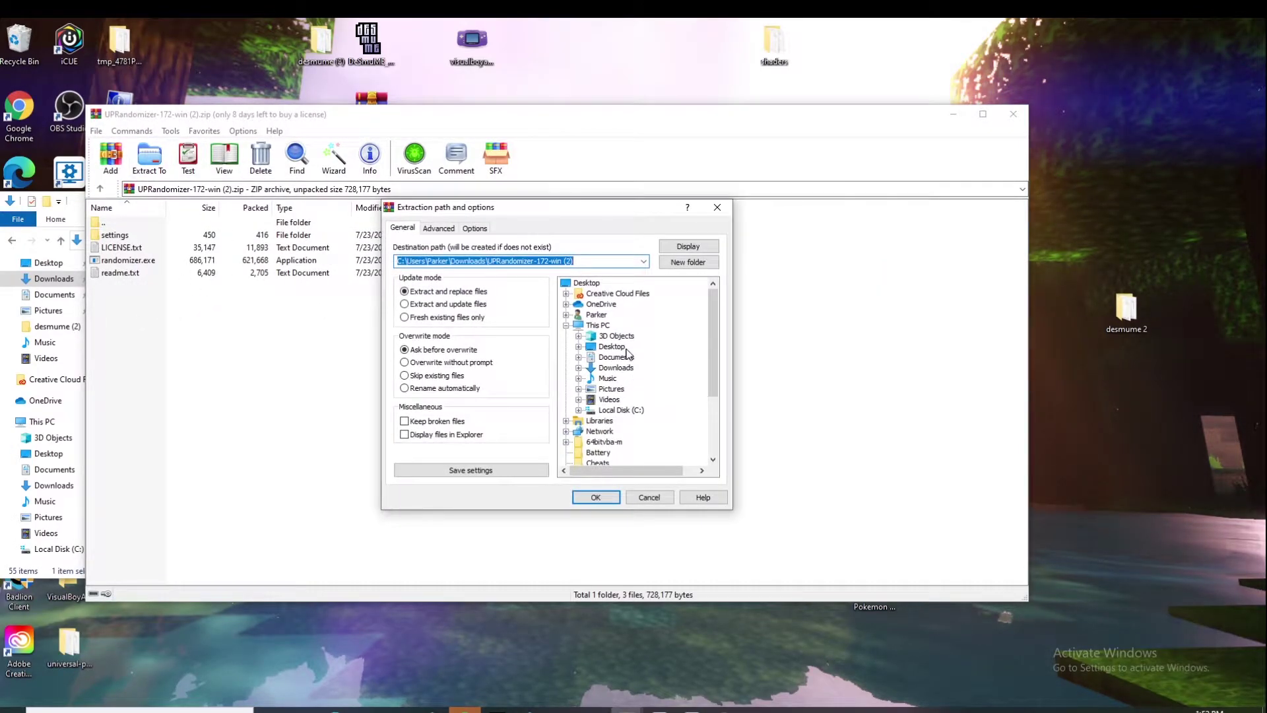
left_click(626, 347)
left_click(595, 497)
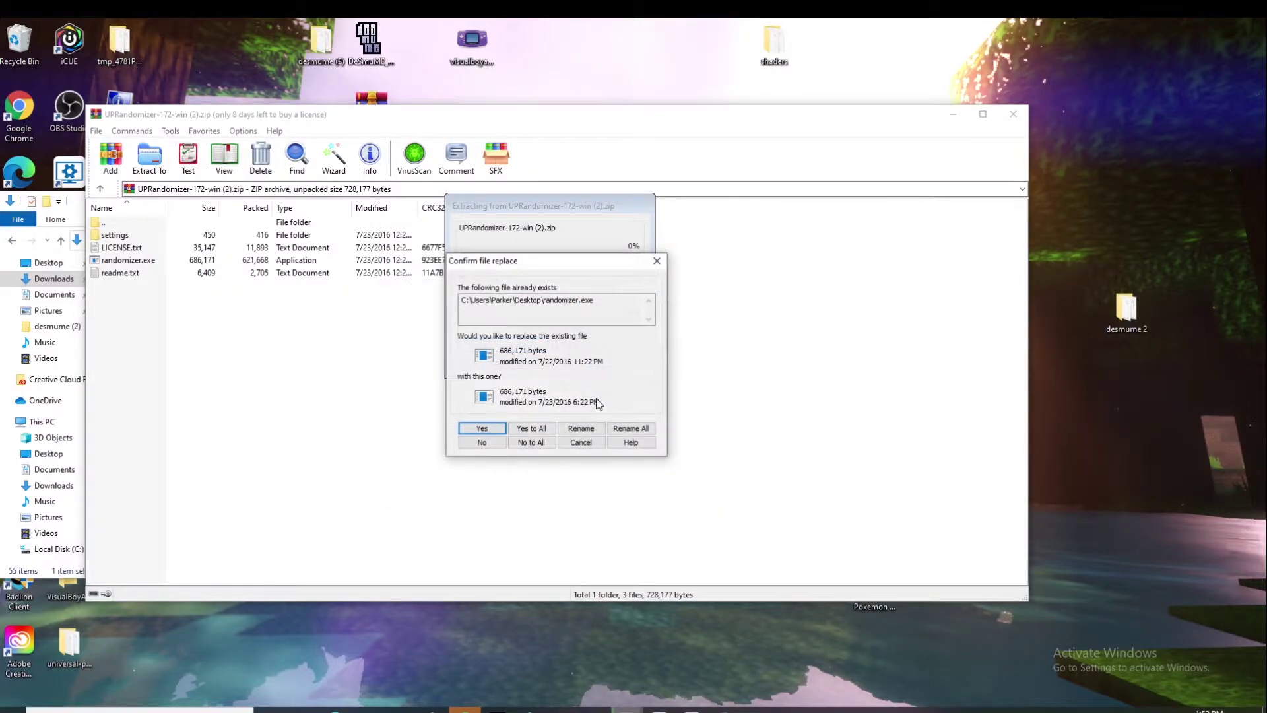
left_click(485, 429)
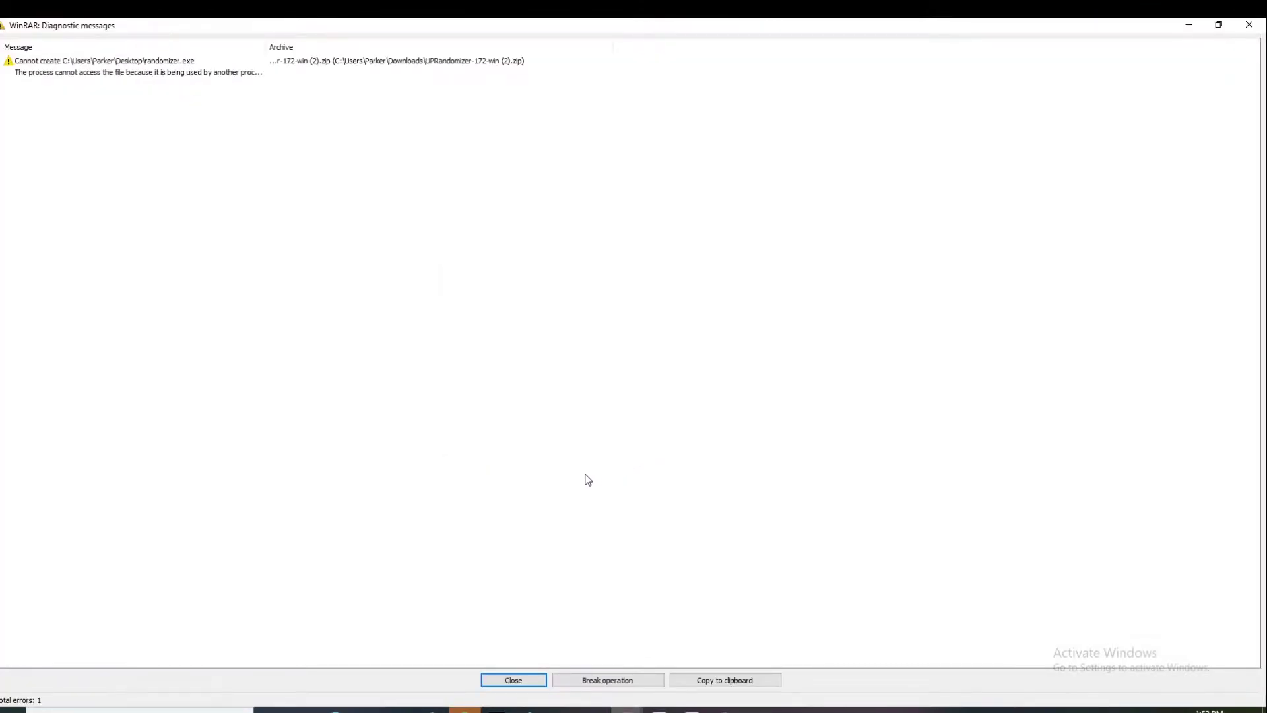
Step: Dismiss WinRAR's diagnostic messages and close the archive and Downloads windows
left_click(1248, 24)
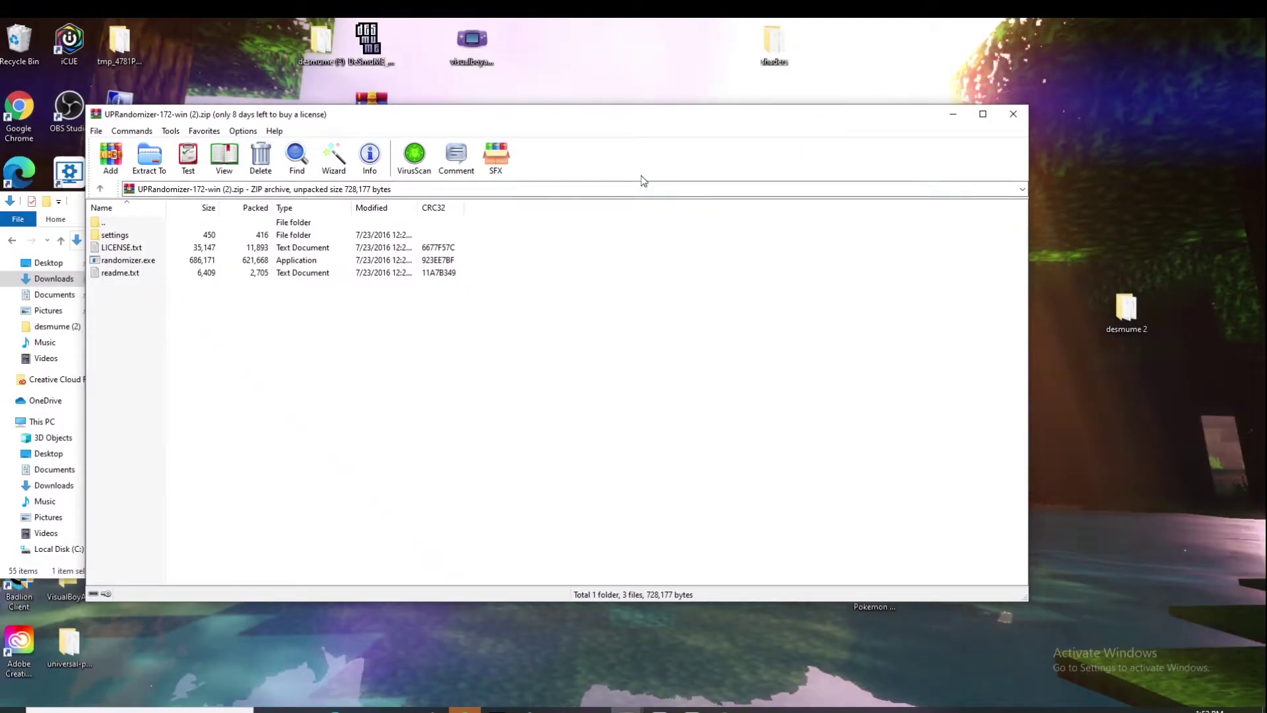
left_click(1013, 113)
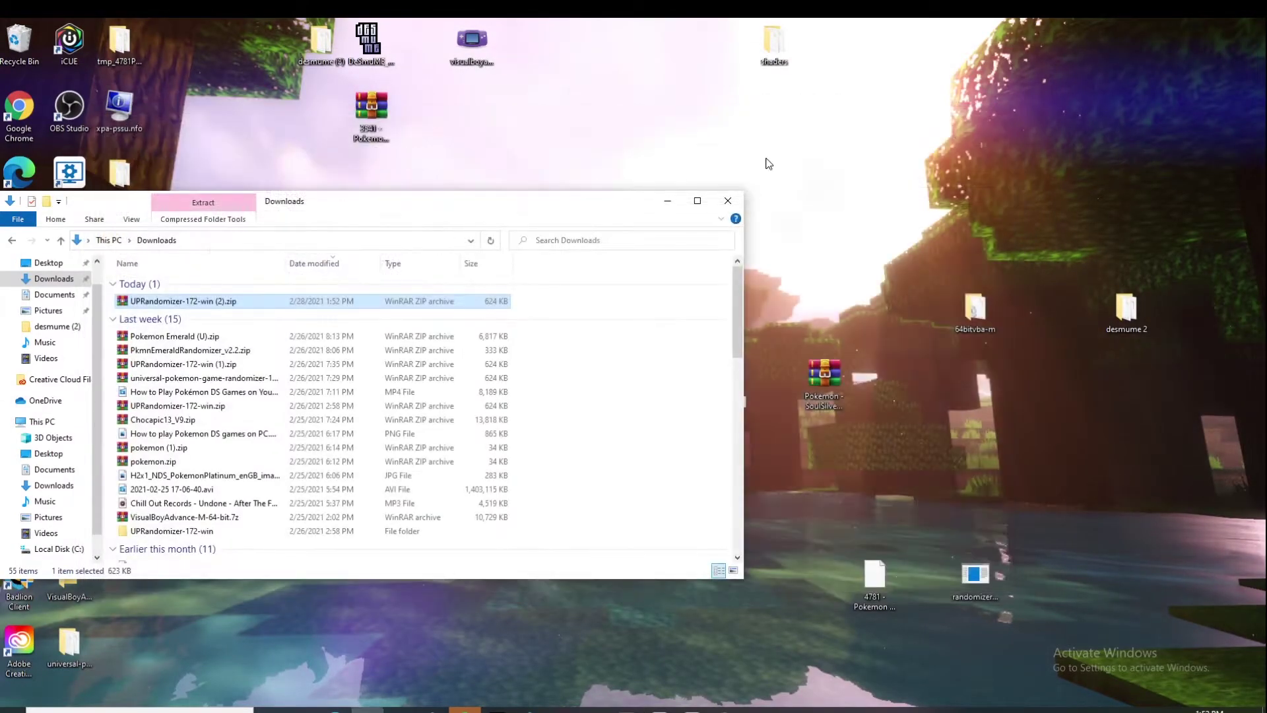
left_click(726, 201)
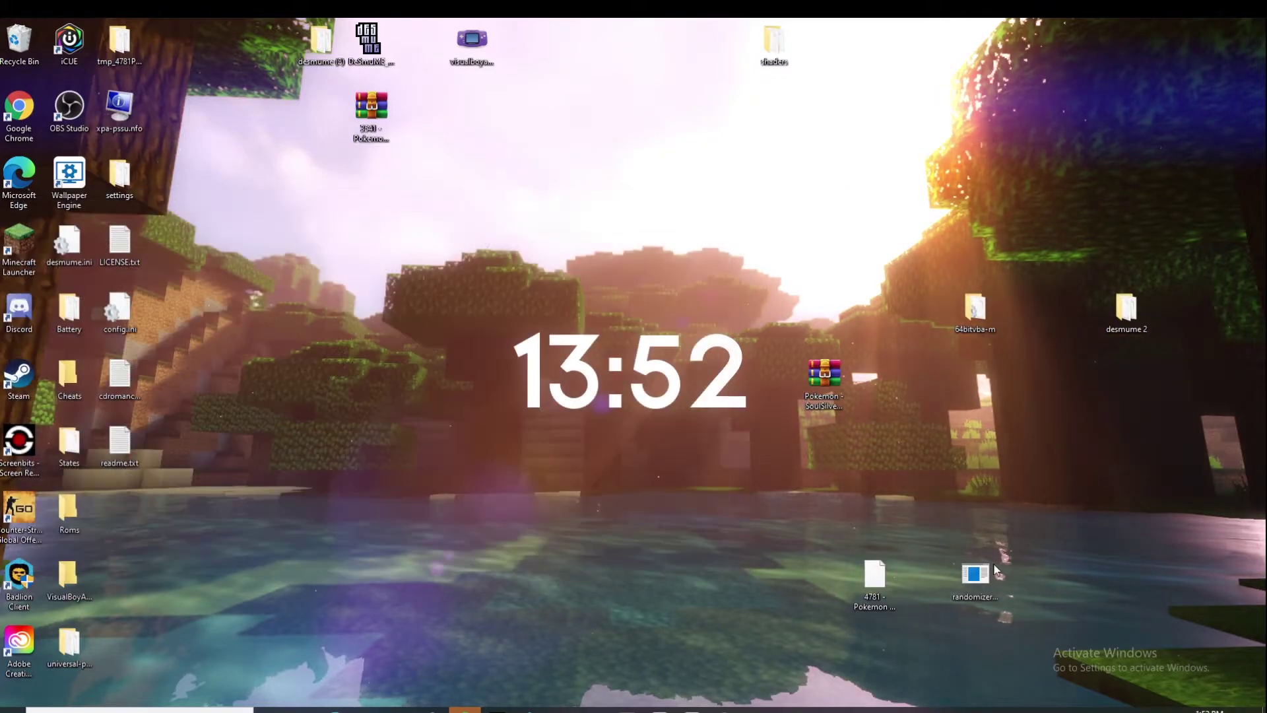
Step: Move randomizer.exe from the desktop into the universal-pokemon-game-randomizer-1-7-2 folder, closing the running Java program that blocks it
left_click_drag(306, 522, 247, 522)
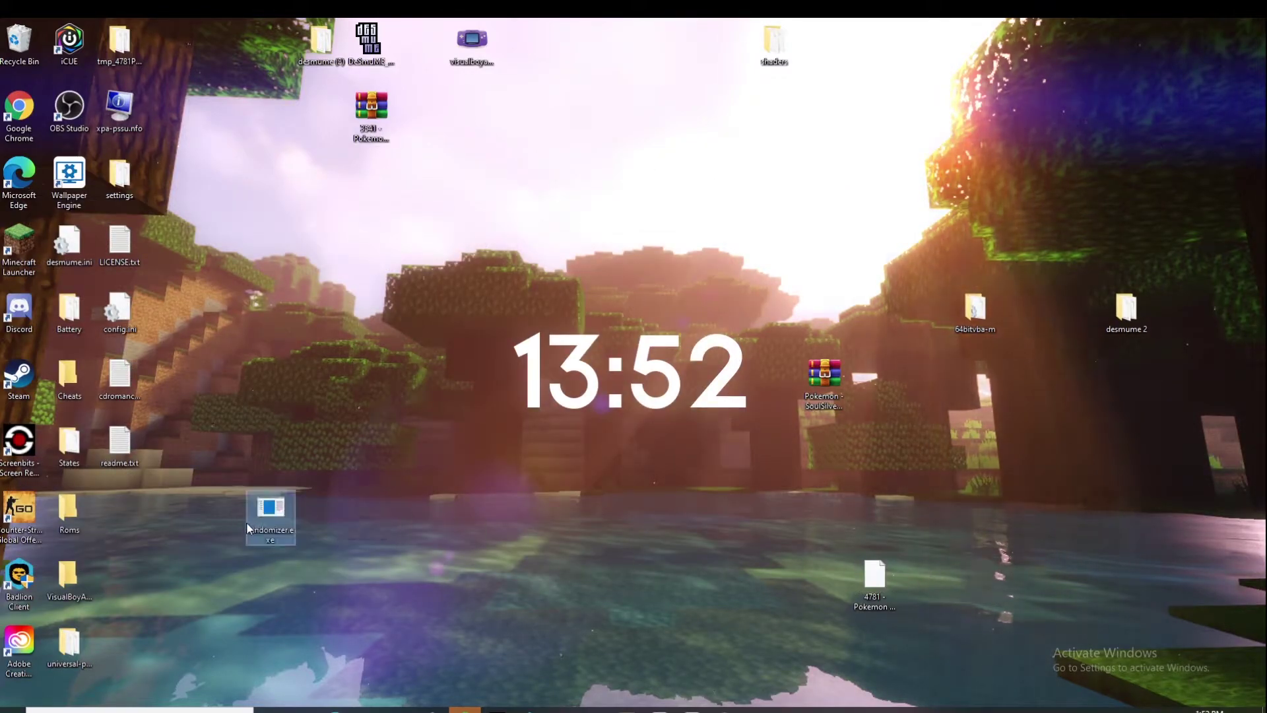
left_click_drag(183, 464, 73, 664)
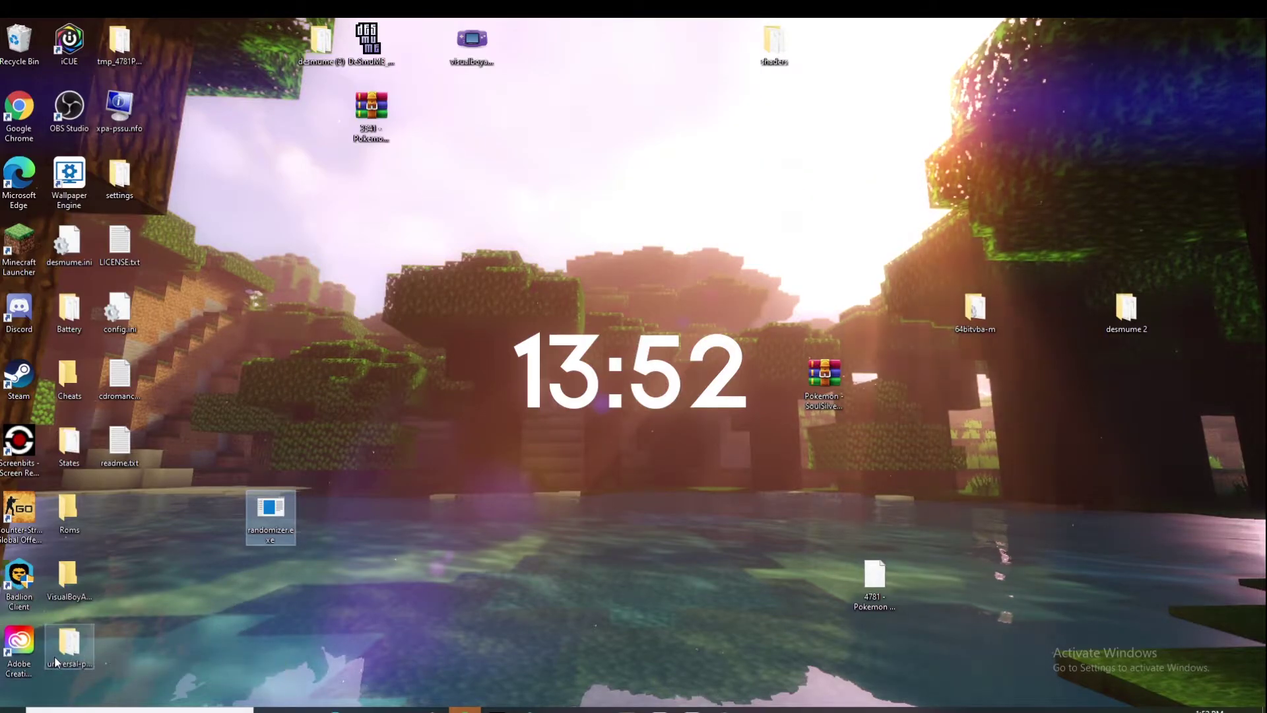
double_click(57, 663)
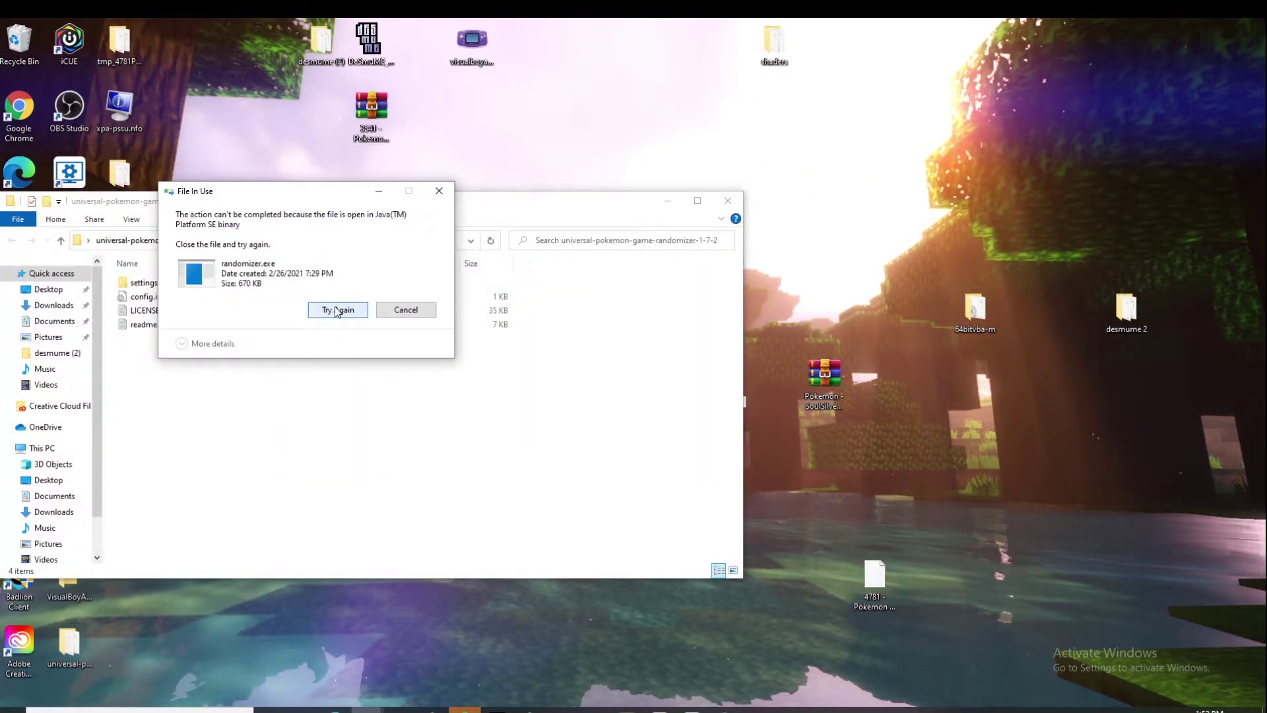
left_click(337, 310)
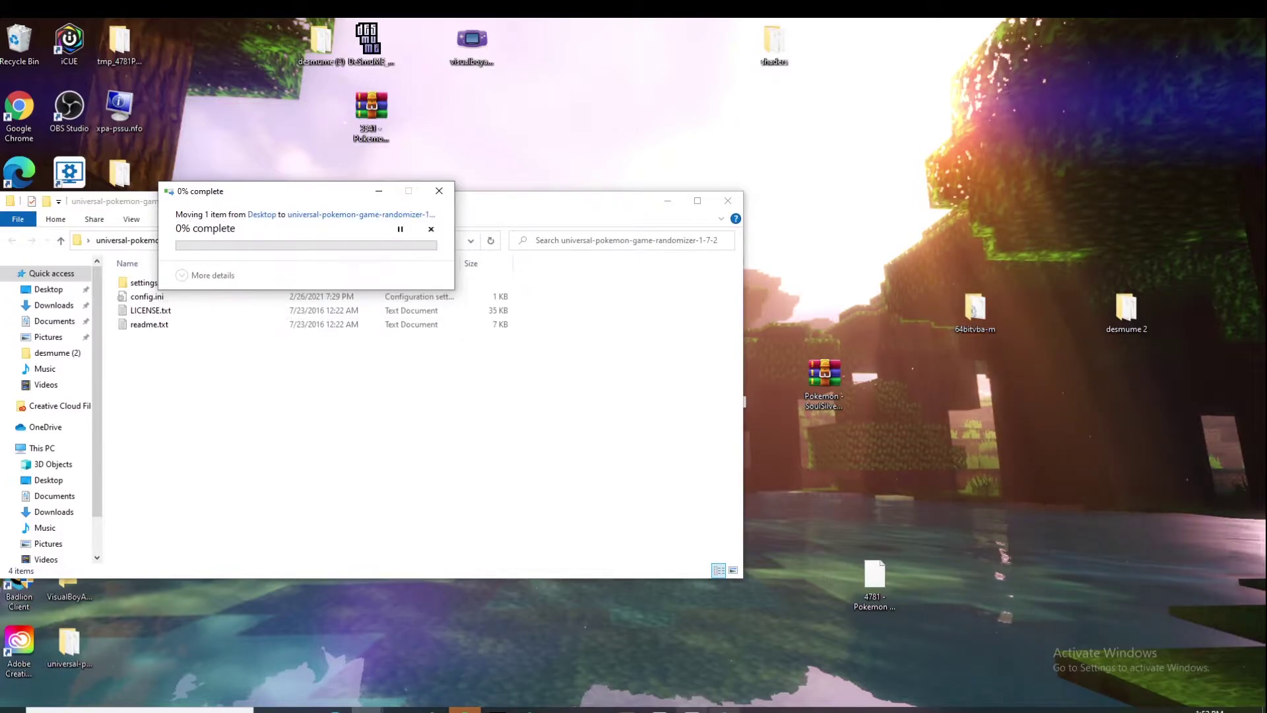
mouse_move(691, 709)
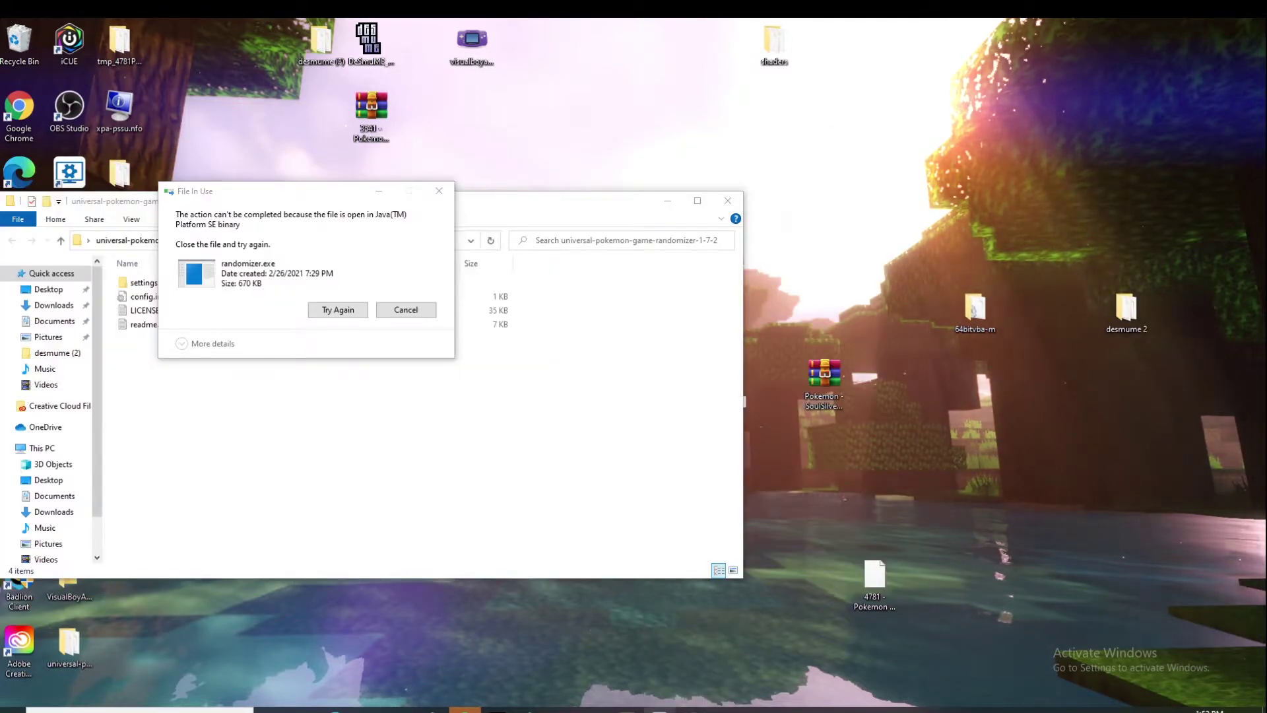
left_click(729, 619)
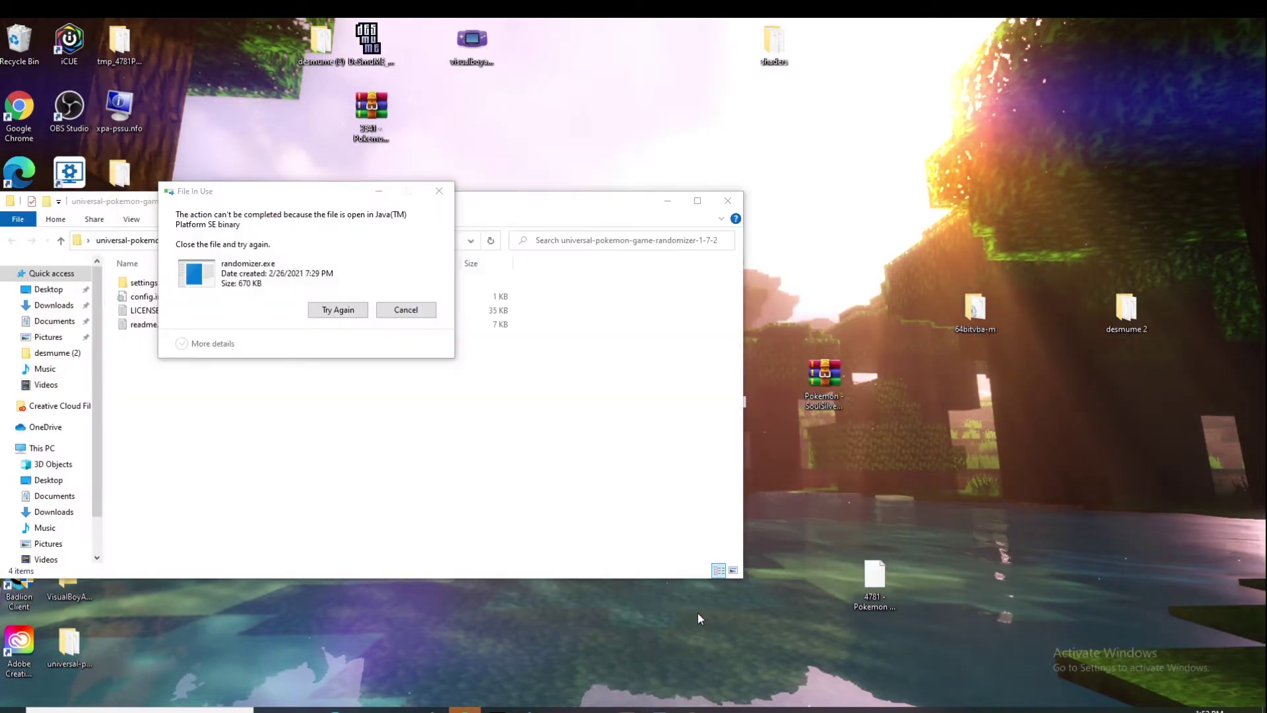
left_click(320, 314)
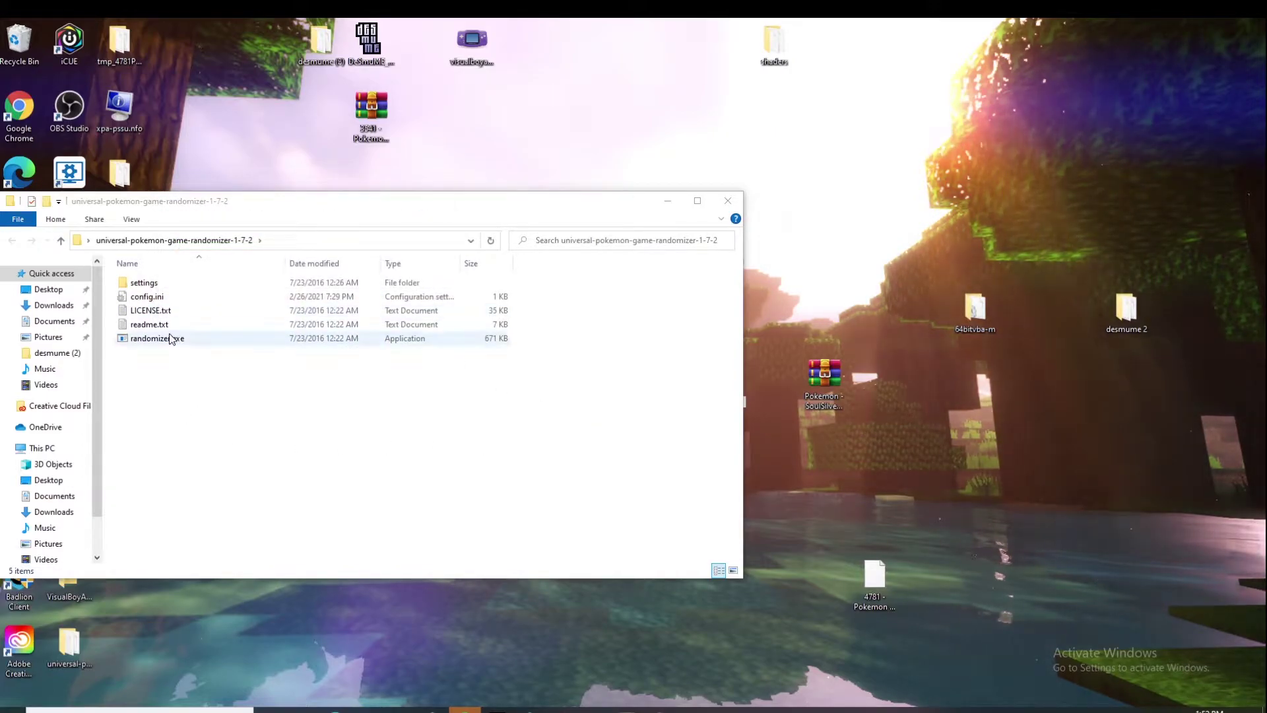
left_click(187, 345)
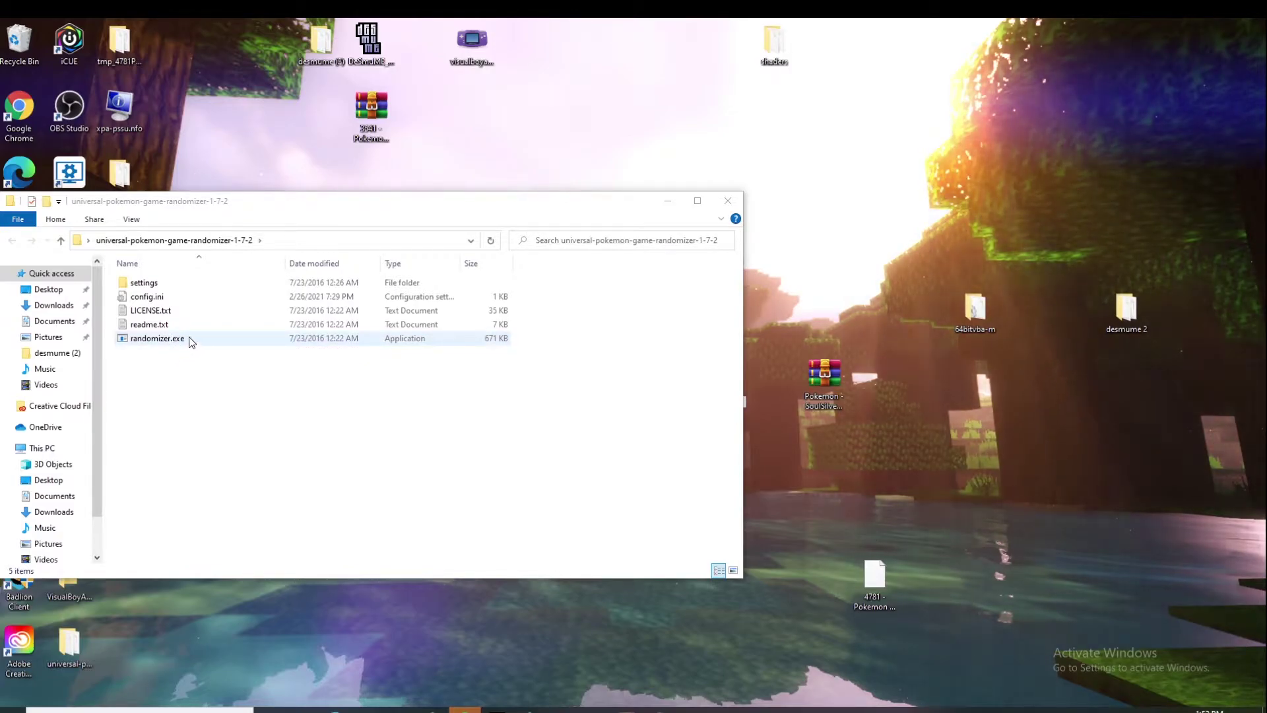
Step: Move randomizer.exe out of the universal-pokemon-game-randomizer-1-7-2 folder onto the desktop and minimize the folder window
left_click_drag(189, 343, 314, 585)
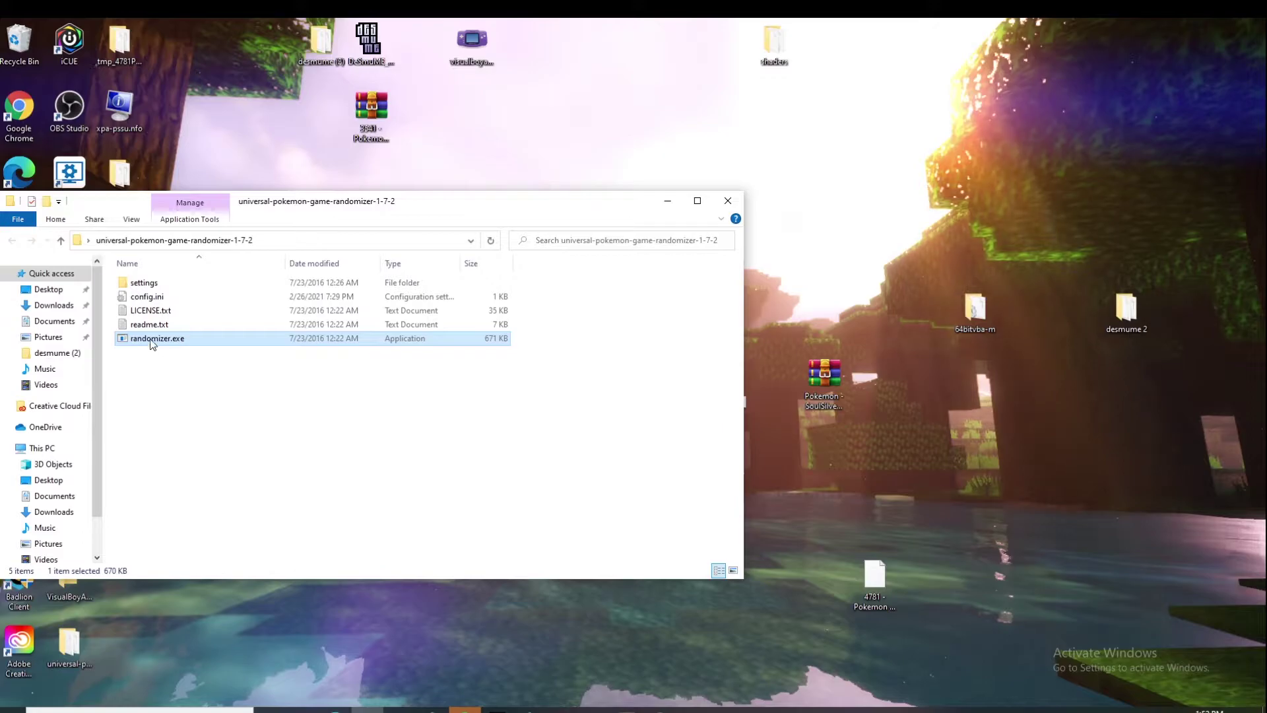
left_click_drag(152, 344, 267, 580)
left_click(668, 200)
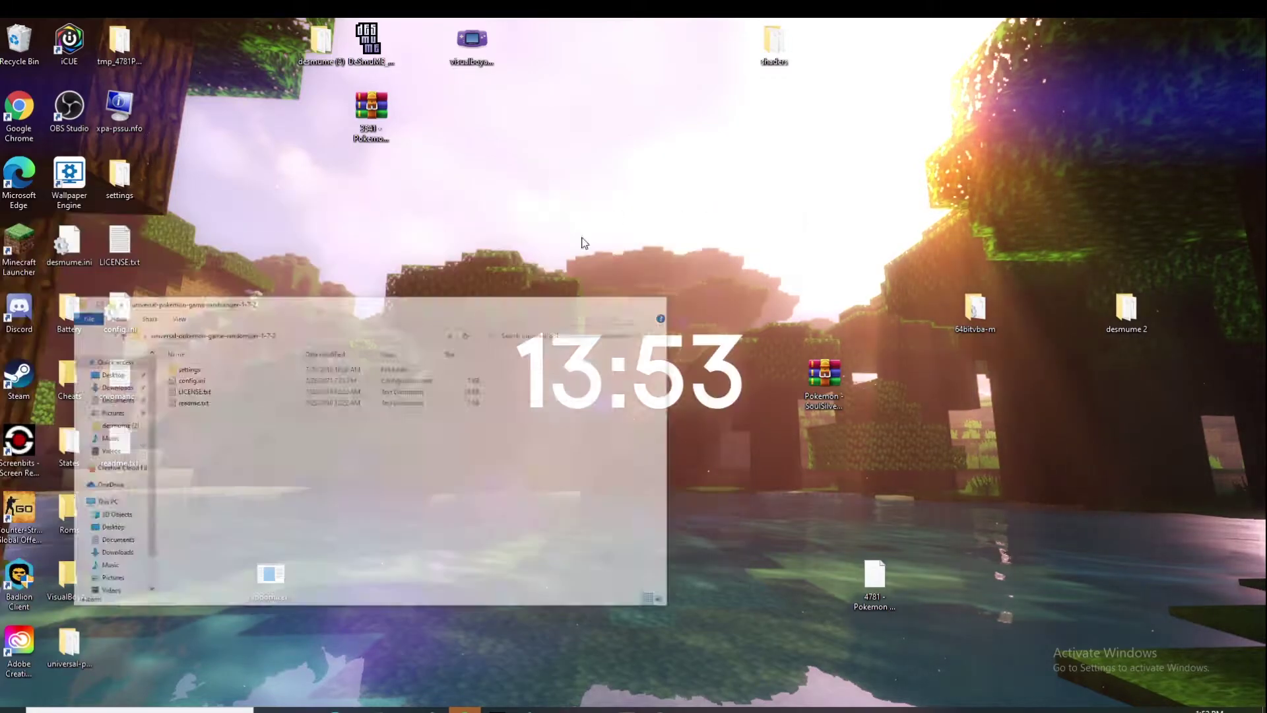
Step: Launch randomizer.exe from the desktop to check that it runs, and minimize its window
double_click(285, 576)
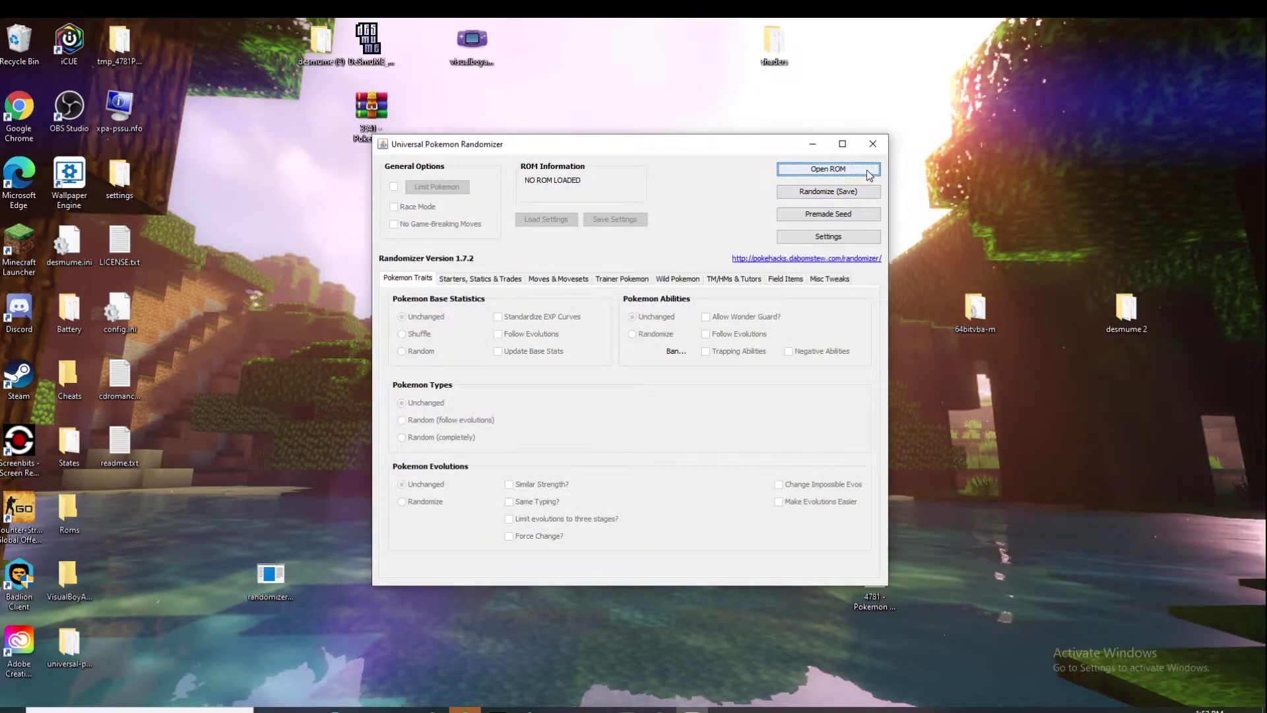
left_click(900, 139)
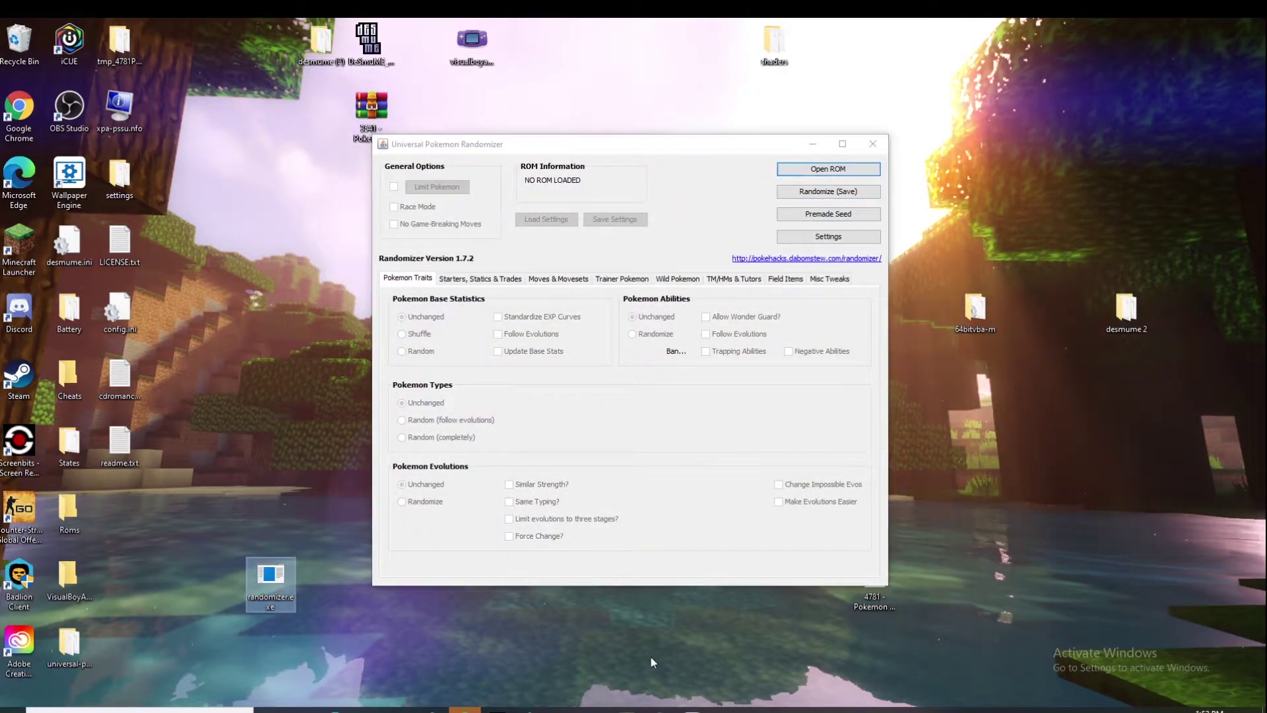
left_click(813, 143)
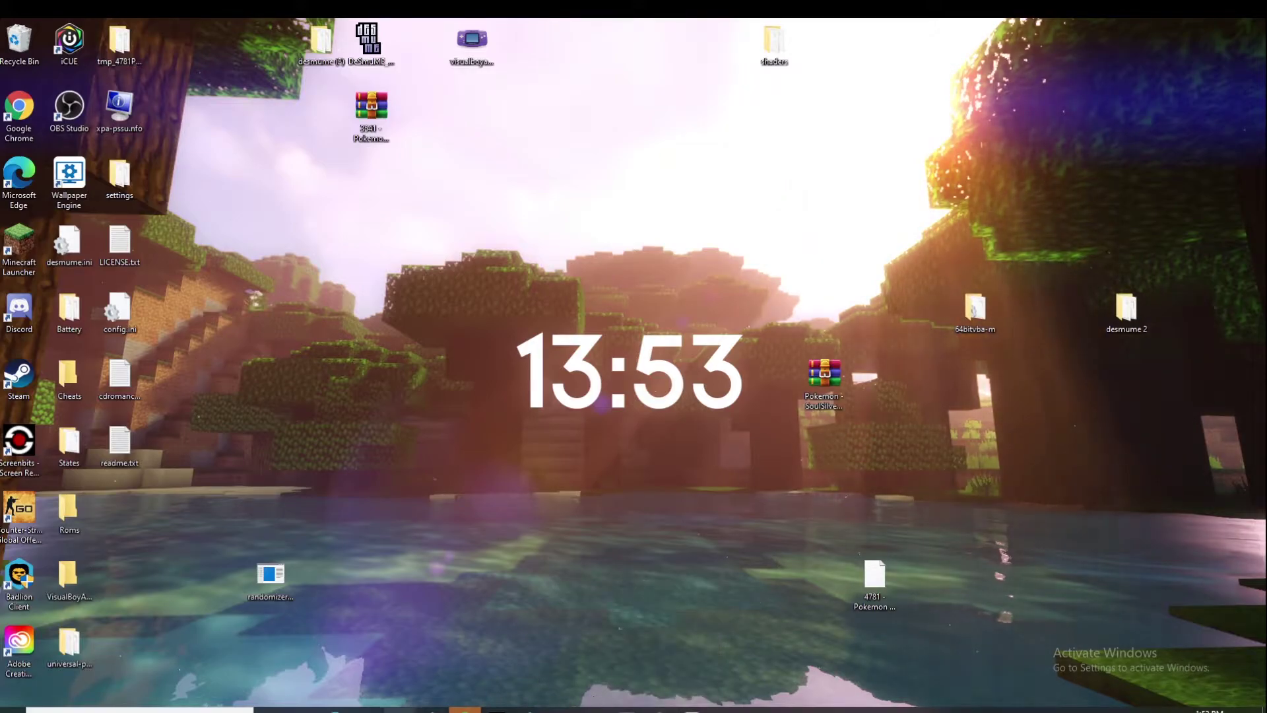
Step: Switch to Microsoft Edge and open thepokemonroms.com from the "pokemon games download rom" search results
left_click(335, 710)
left_click(277, 28)
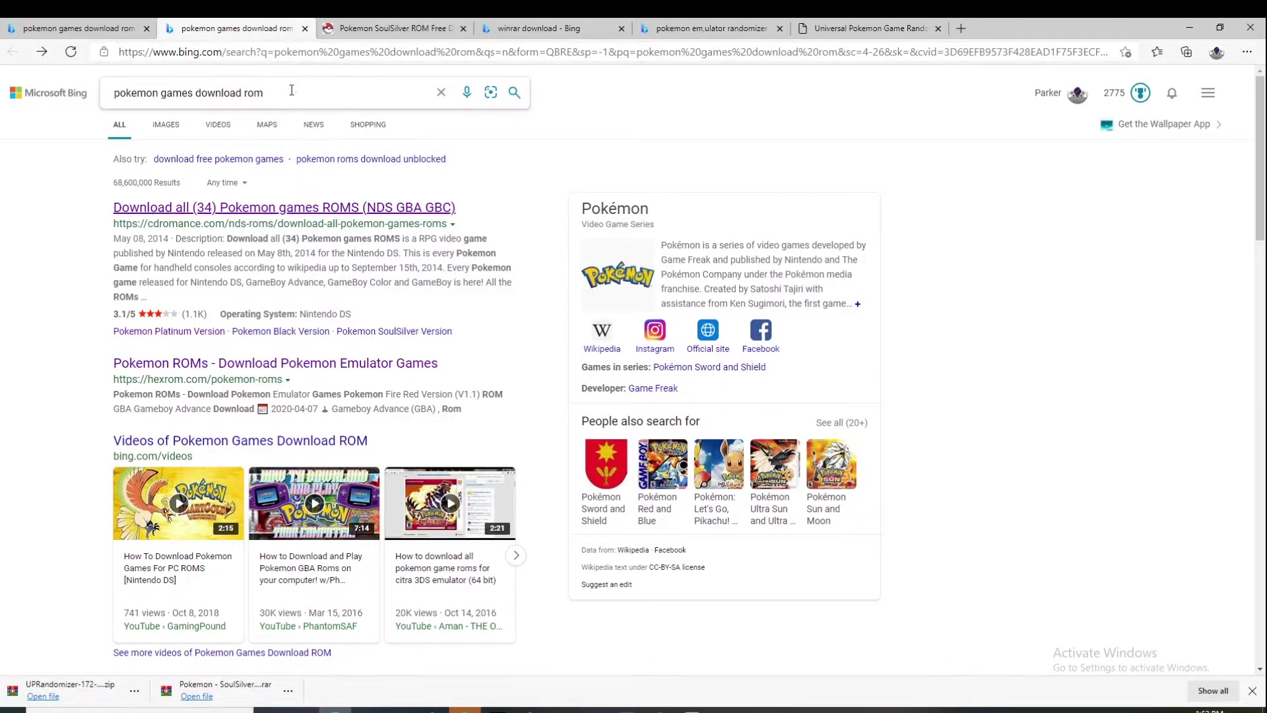
left_click_drag(259, 92, 37, 140)
left_click(319, 93)
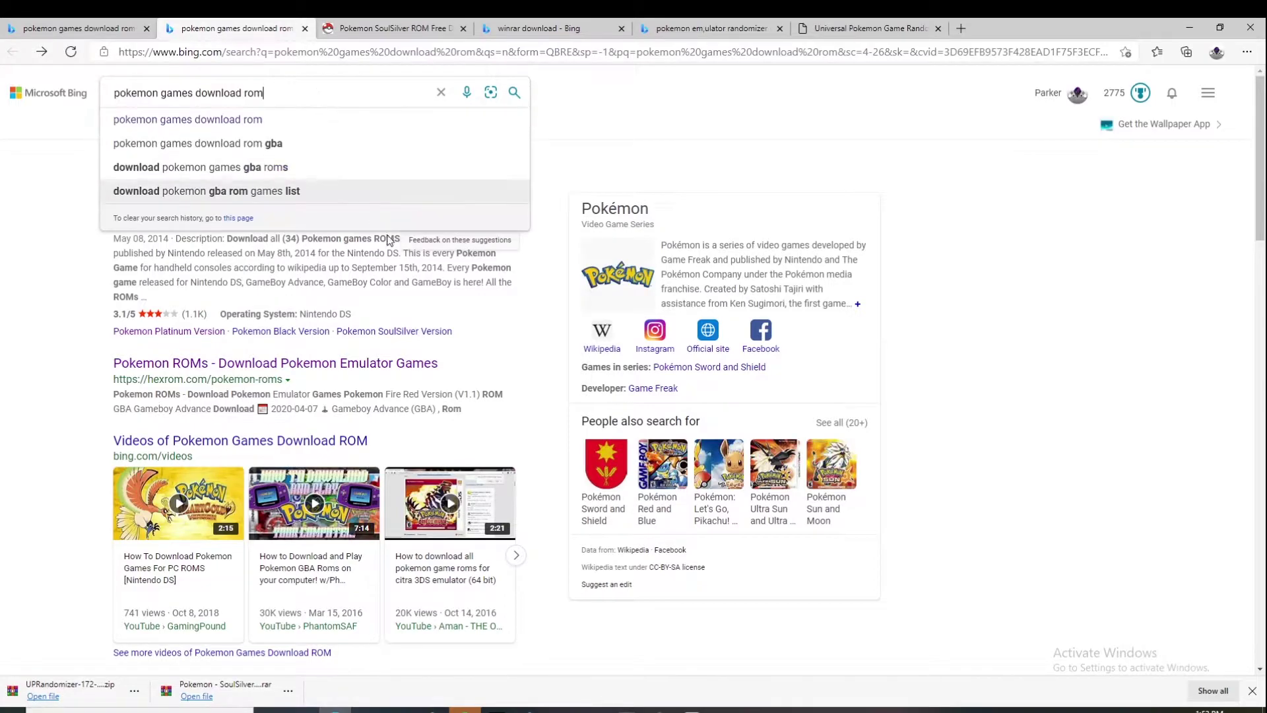
left_click(646, 193)
scroll(546, 220, "down", 3)
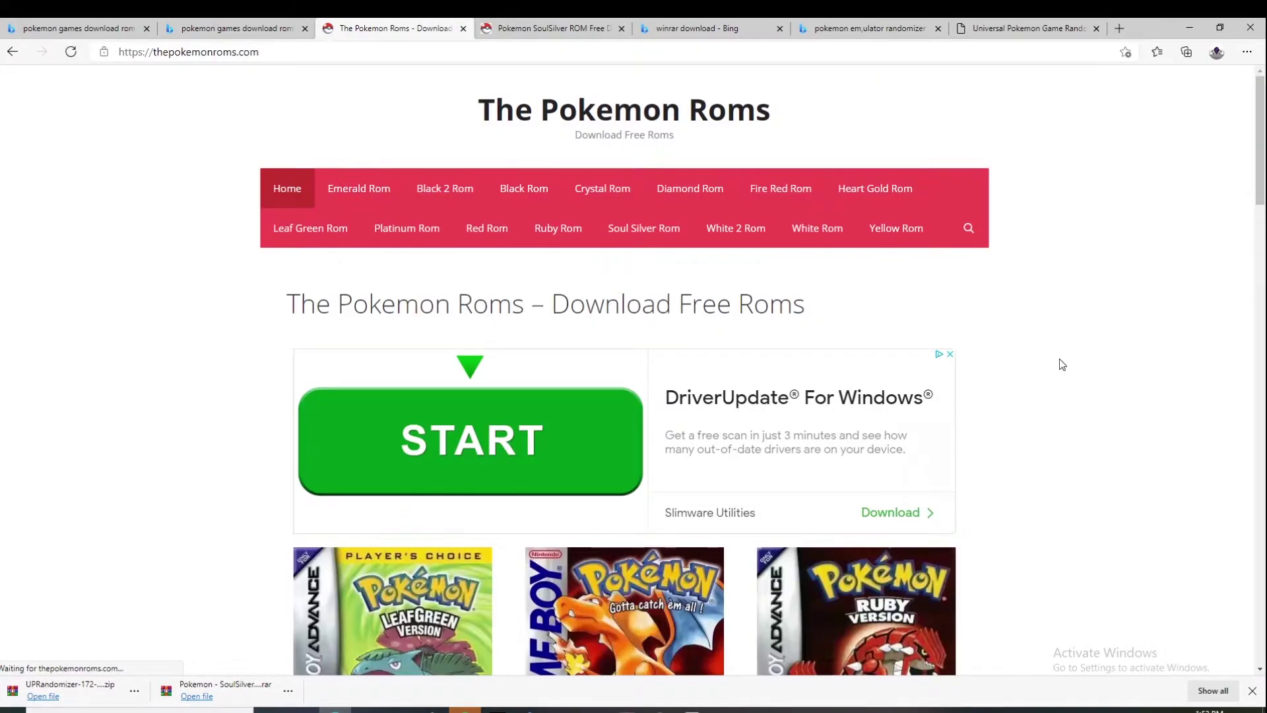
Step: Find Pokemon Black 2 among the listed ROMs on thepokemonroms.com and download its Nintendo DS ROM
scroll(1189, 438, "down", 4)
scroll(942, 469, "down", 10)
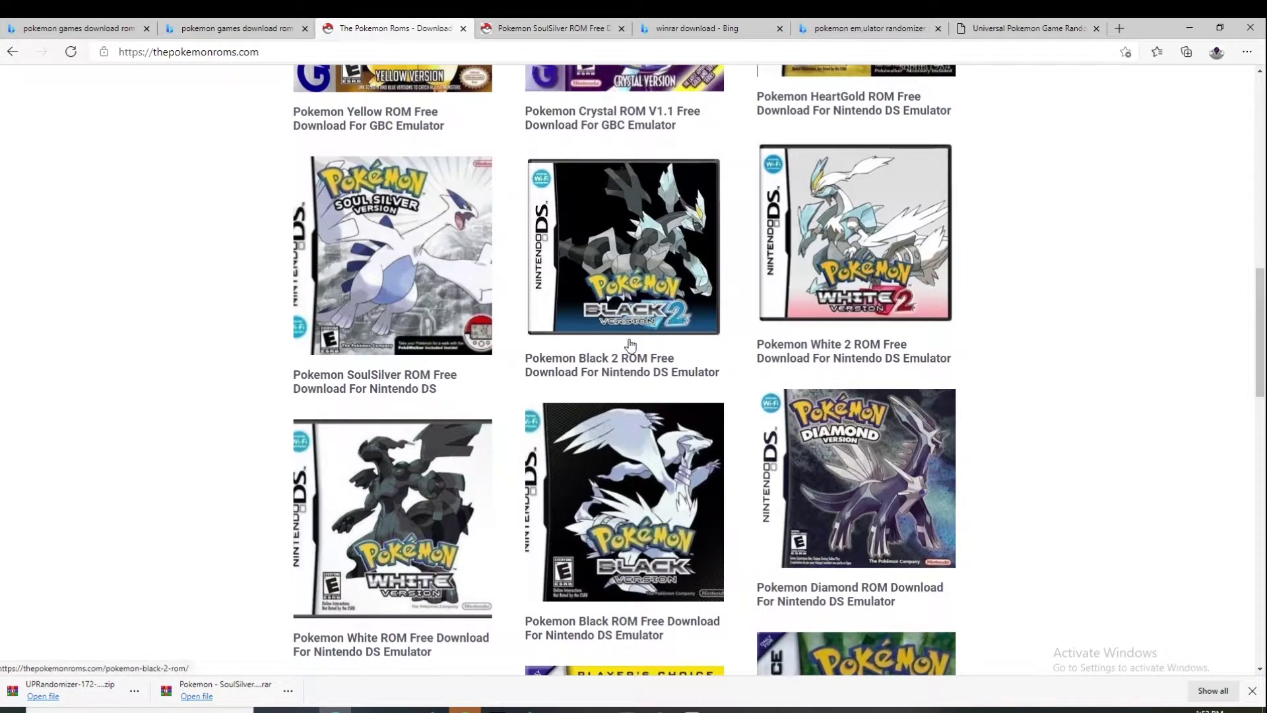
left_click(640, 303)
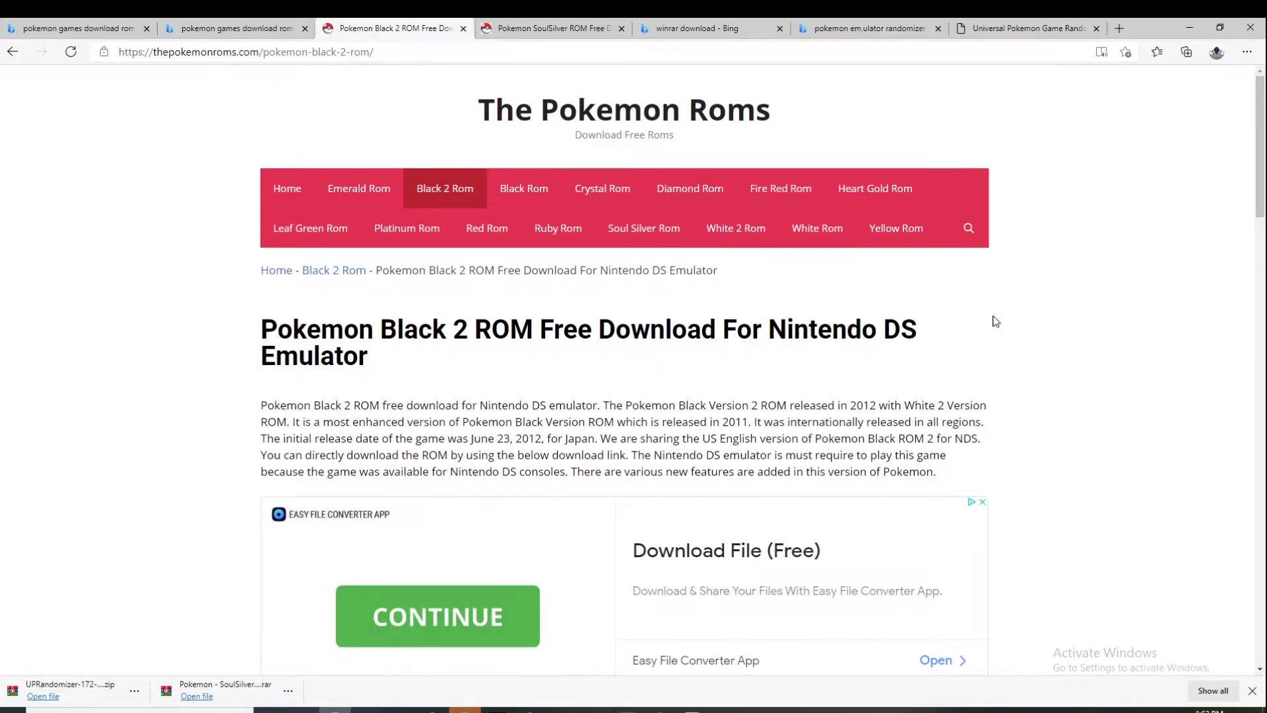
scroll(997, 320, "down", 5)
left_click(641, 487)
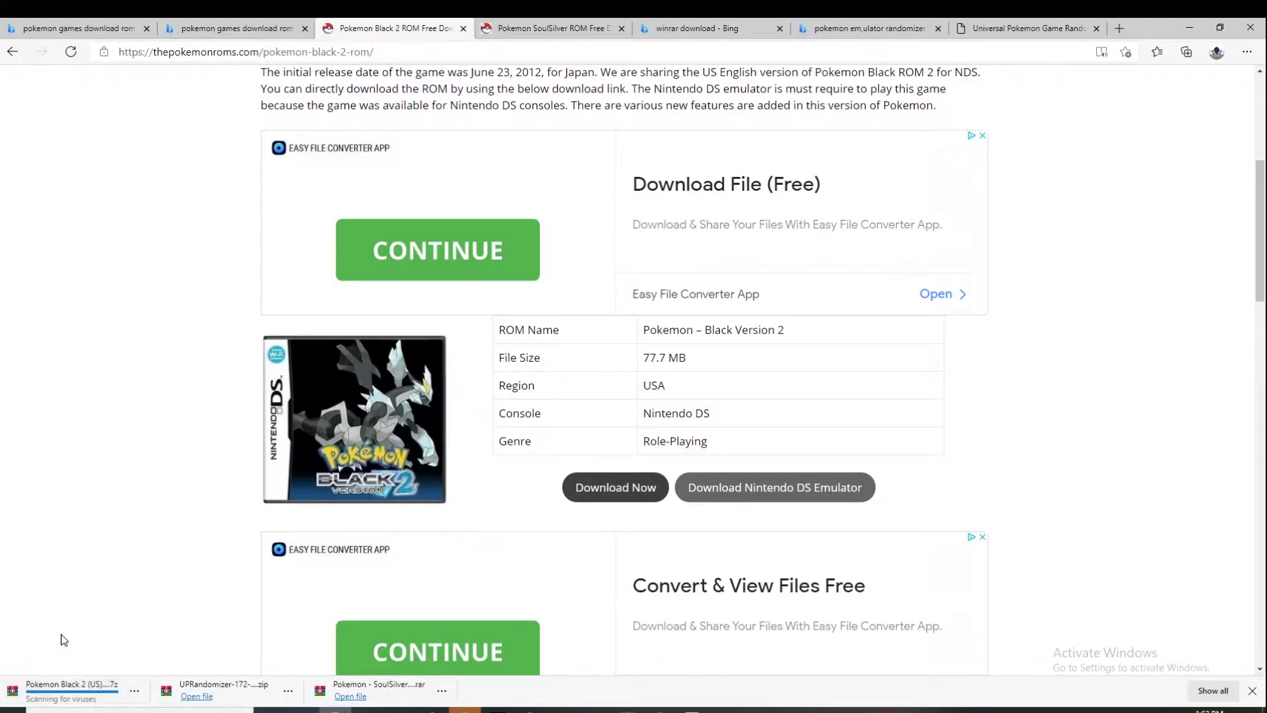
Step: Extract the downloaded Pokemon Black 2 (US) (frieNDS).7z archive to the Desktop with WinRAR, and minimize WinRAR and the browser
left_click(69, 691)
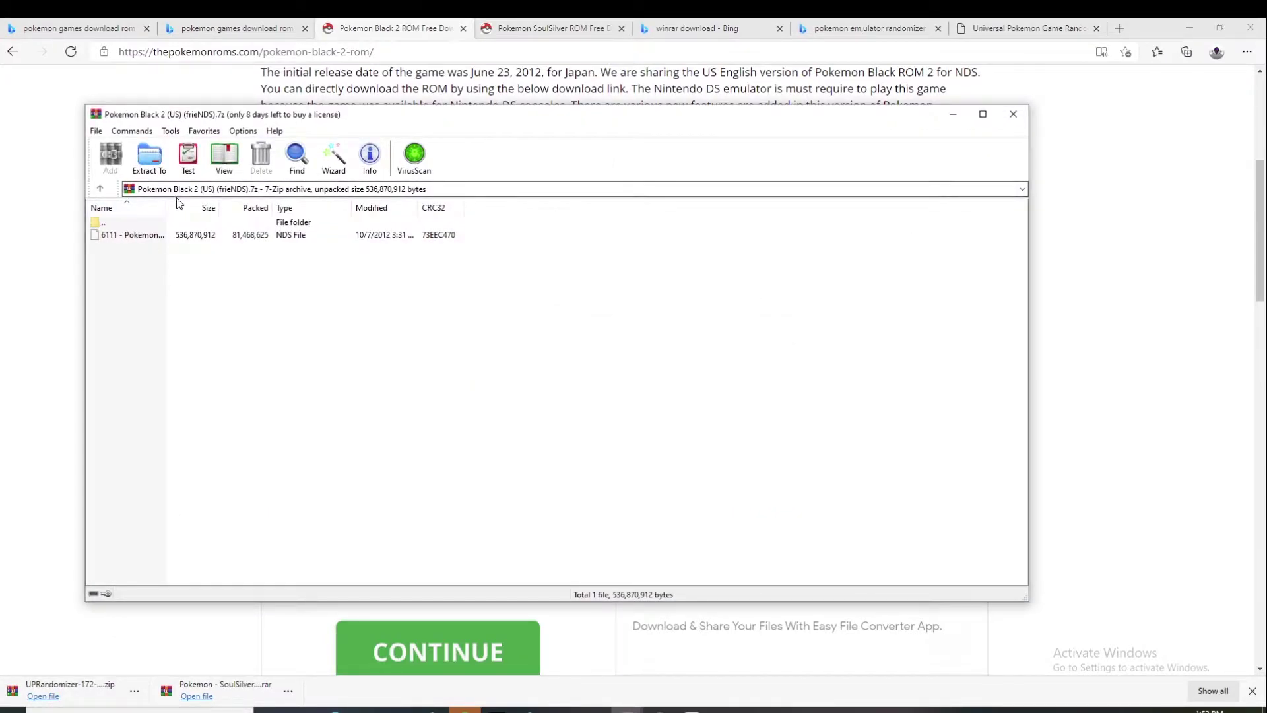
left_click(153, 157)
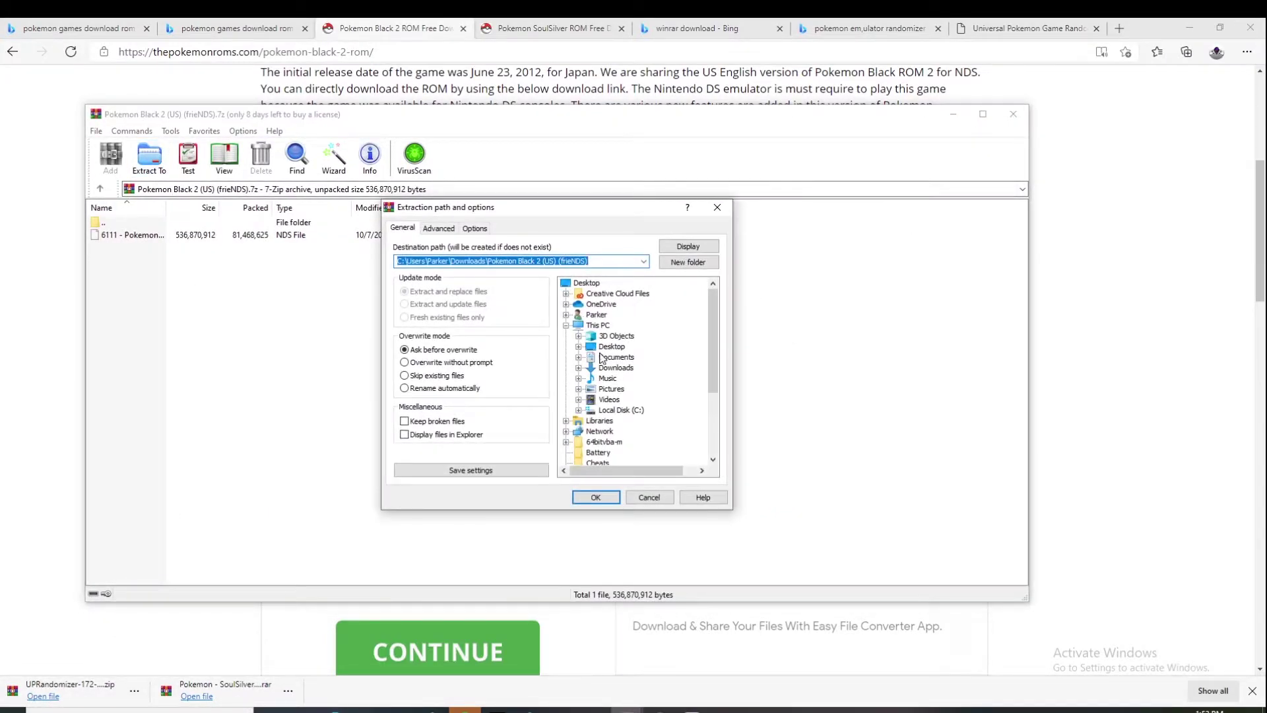
left_click(603, 347)
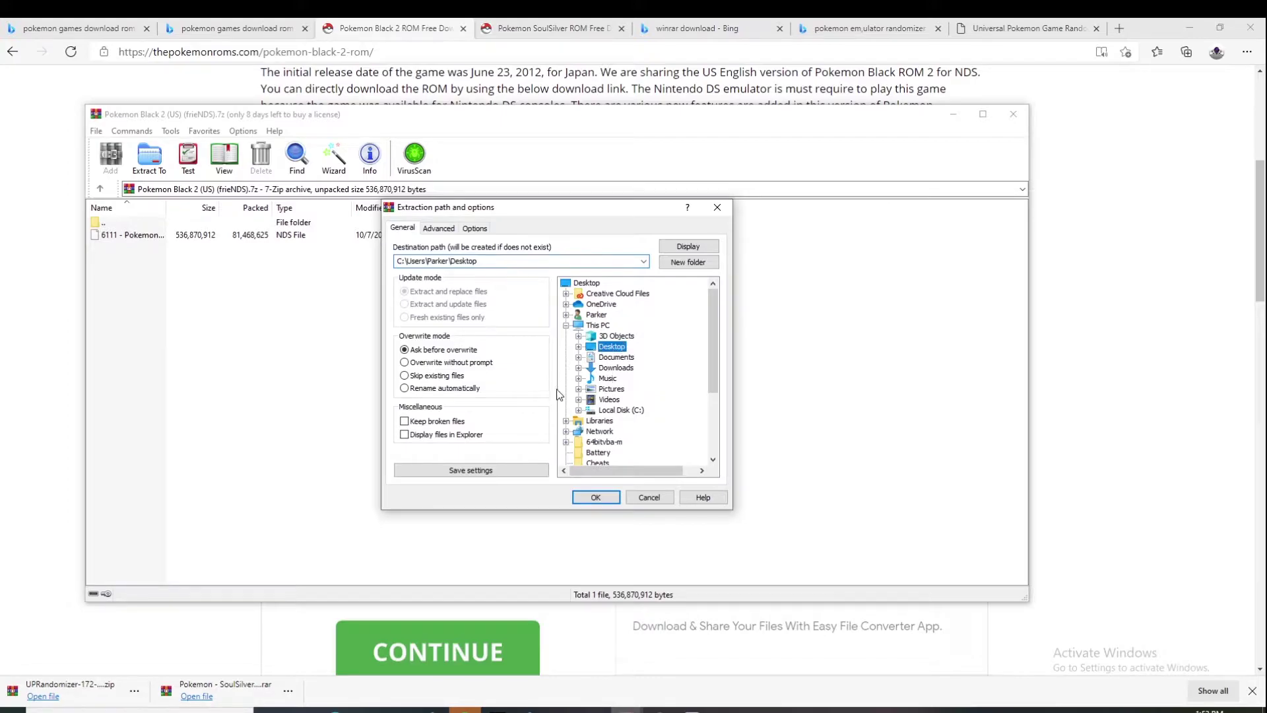
left_click(595, 497)
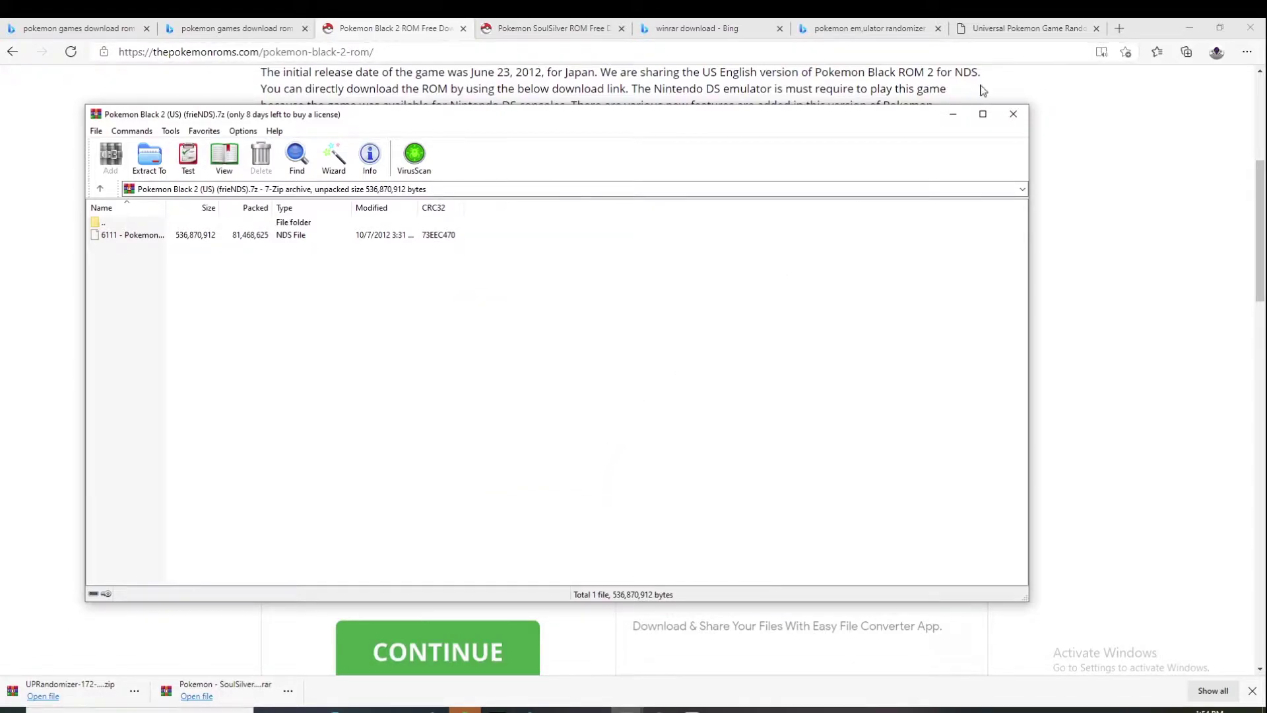
left_click(953, 113)
left_click(1189, 28)
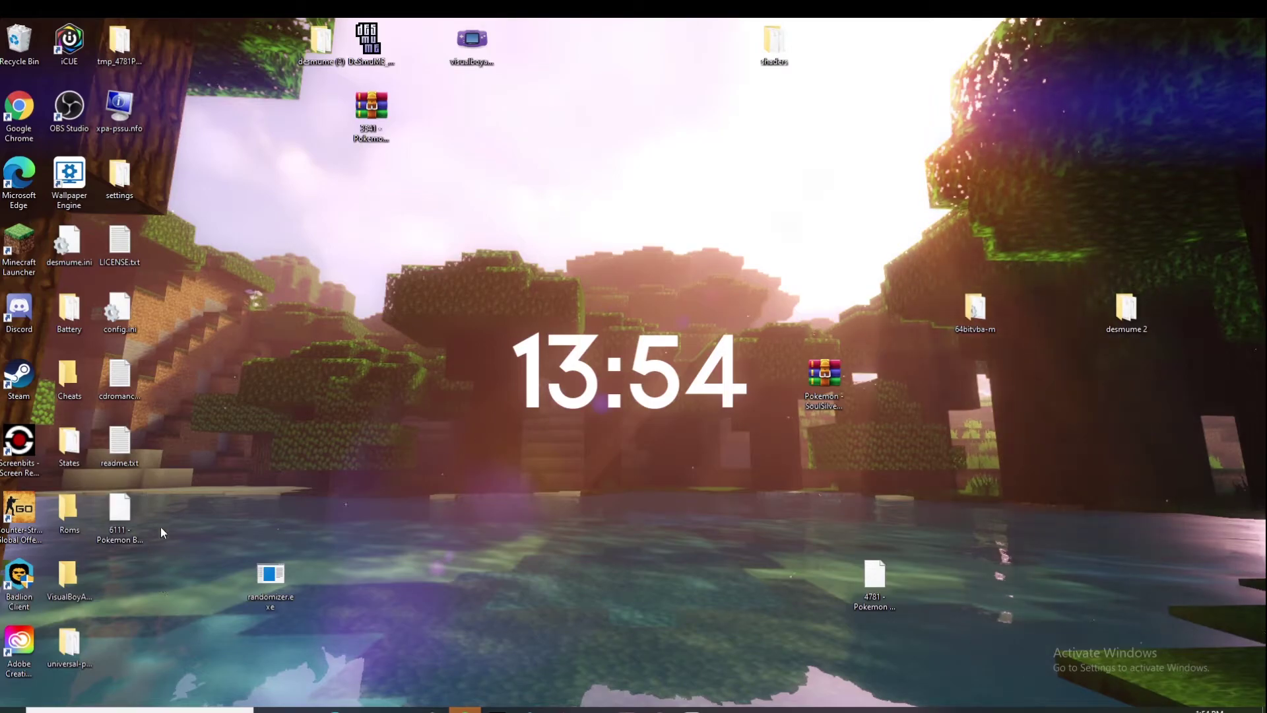
Step: Examine the ROM file types accepted by the randomizer's open-ROM dialog, and minimize the randomizer without loading a file
mouse_move(119, 518)
left_mouse_down()
mouse_move(132, 527)
mouse_move(237, 496)
mouse_move(203, 477)
mouse_move(121, 502)
left_mouse_up()
left_click(124, 619)
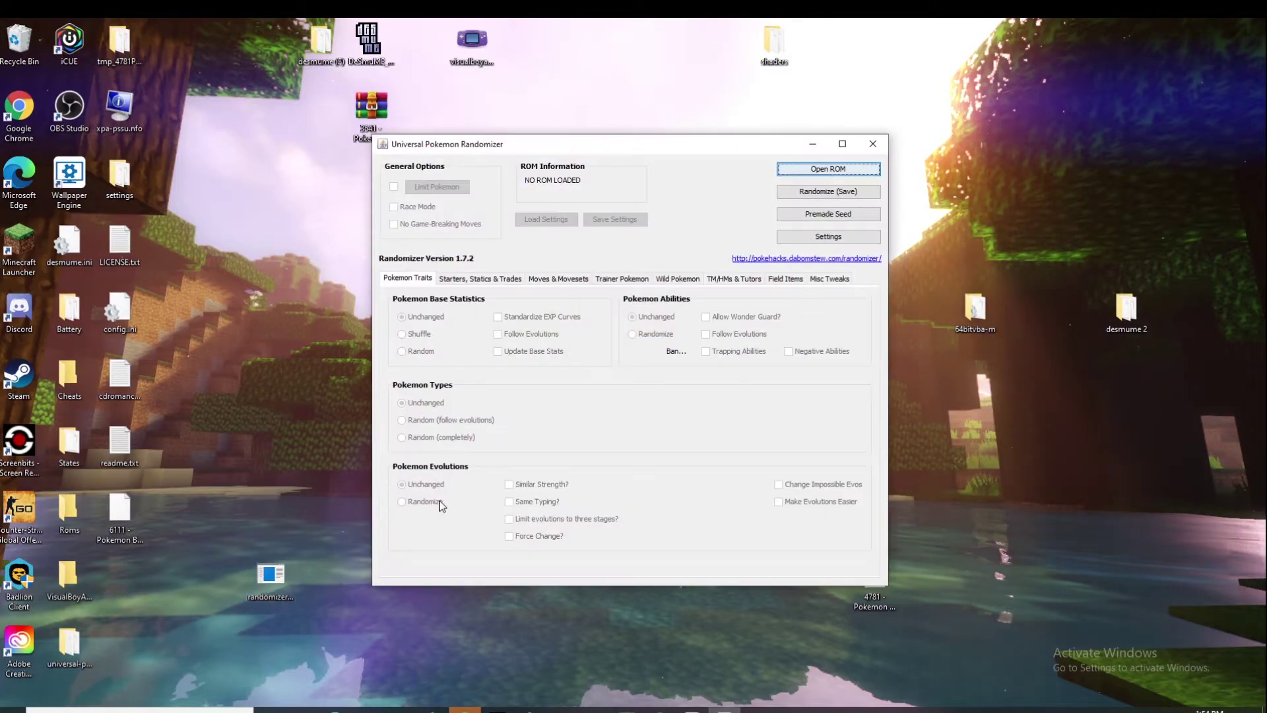
left_click(817, 170)
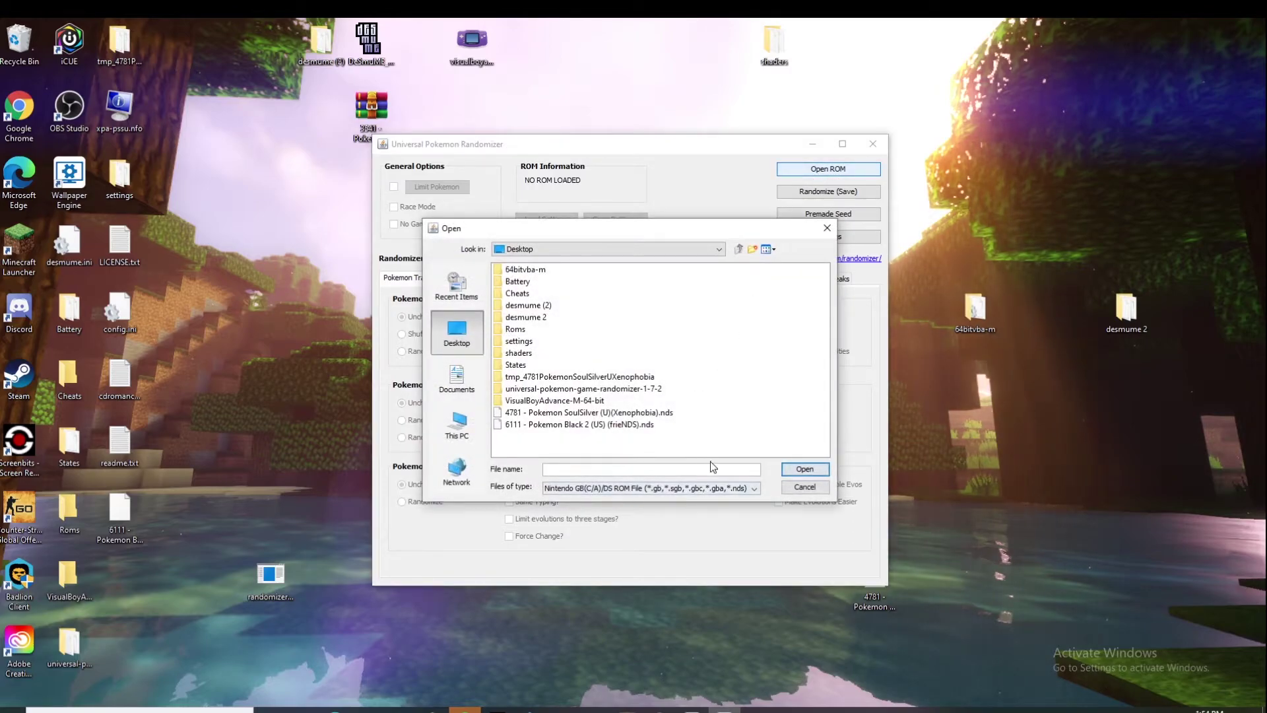
left_click(722, 489)
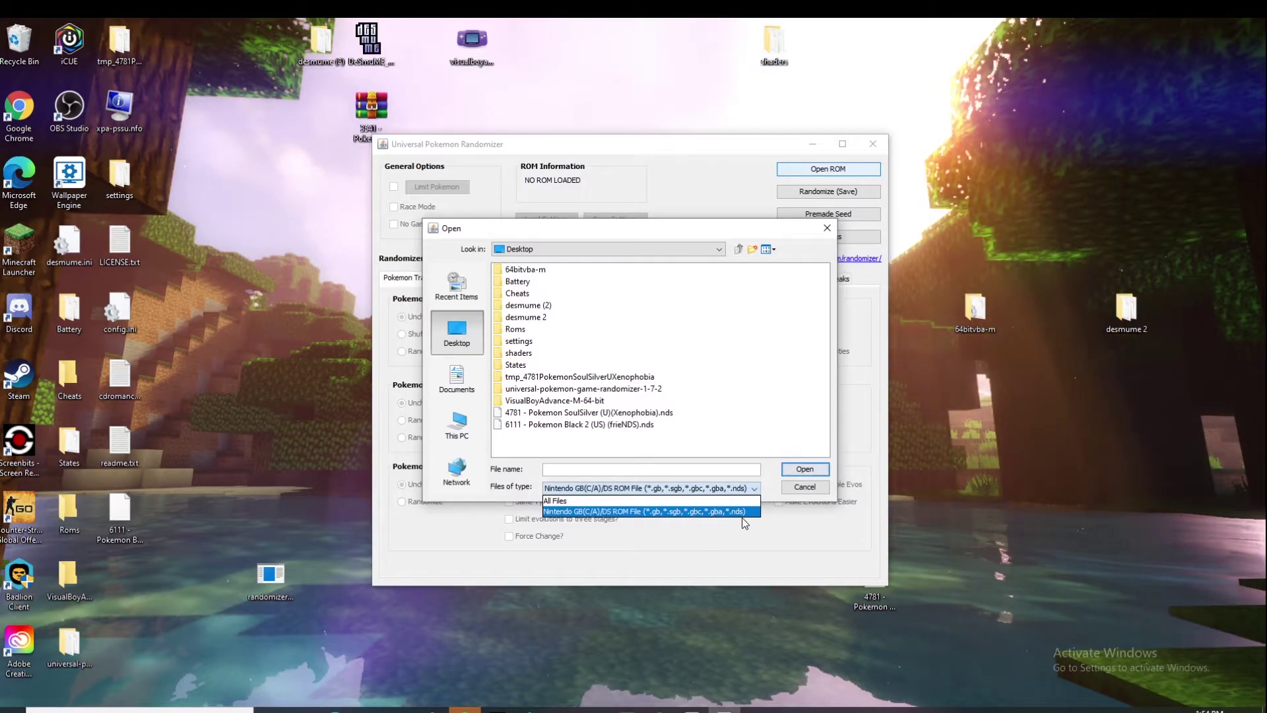
left_click(821, 141)
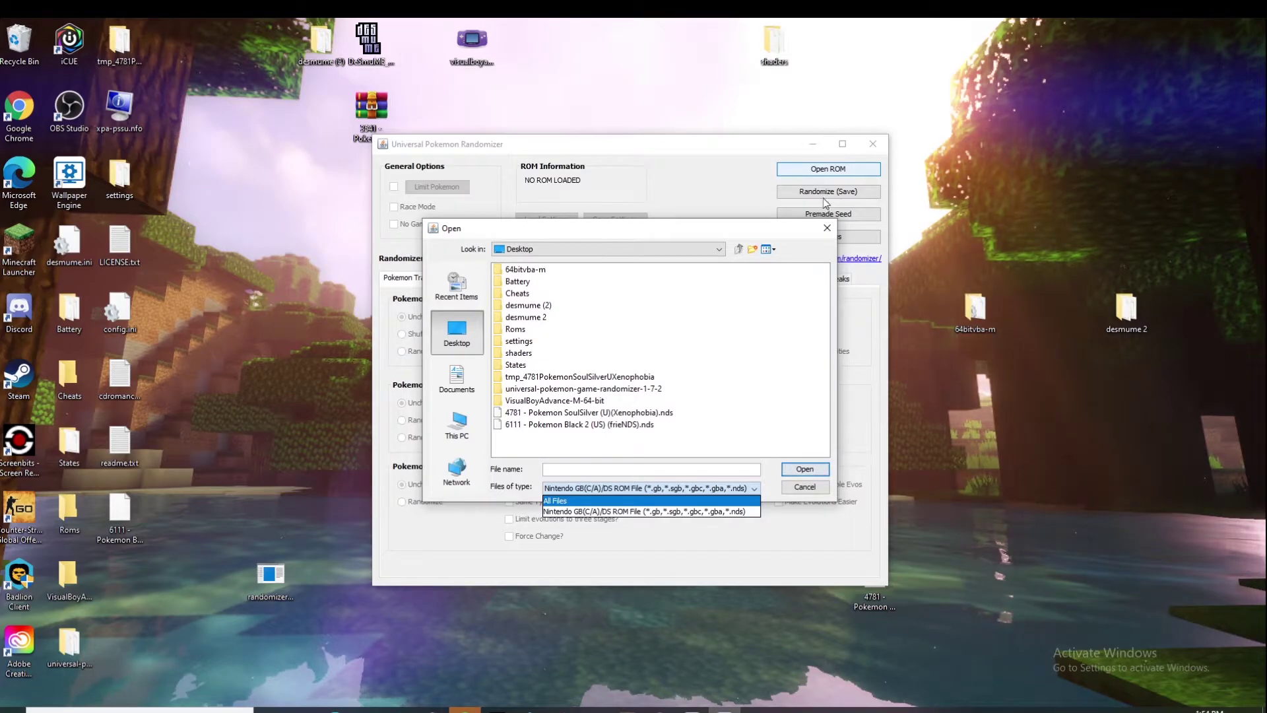
left_click(827, 228)
left_click(827, 228)
left_click(816, 145)
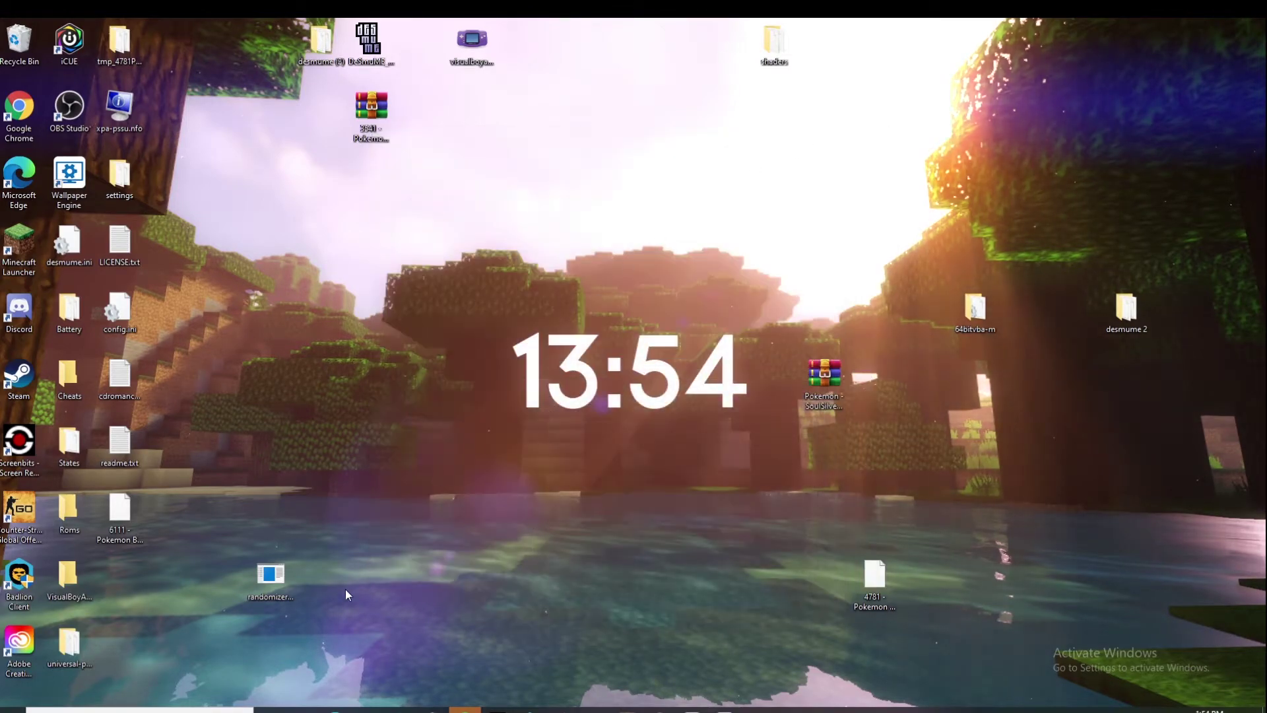
Step: Create a new folder on the desktop named Randomized Games
right_click(77, 590)
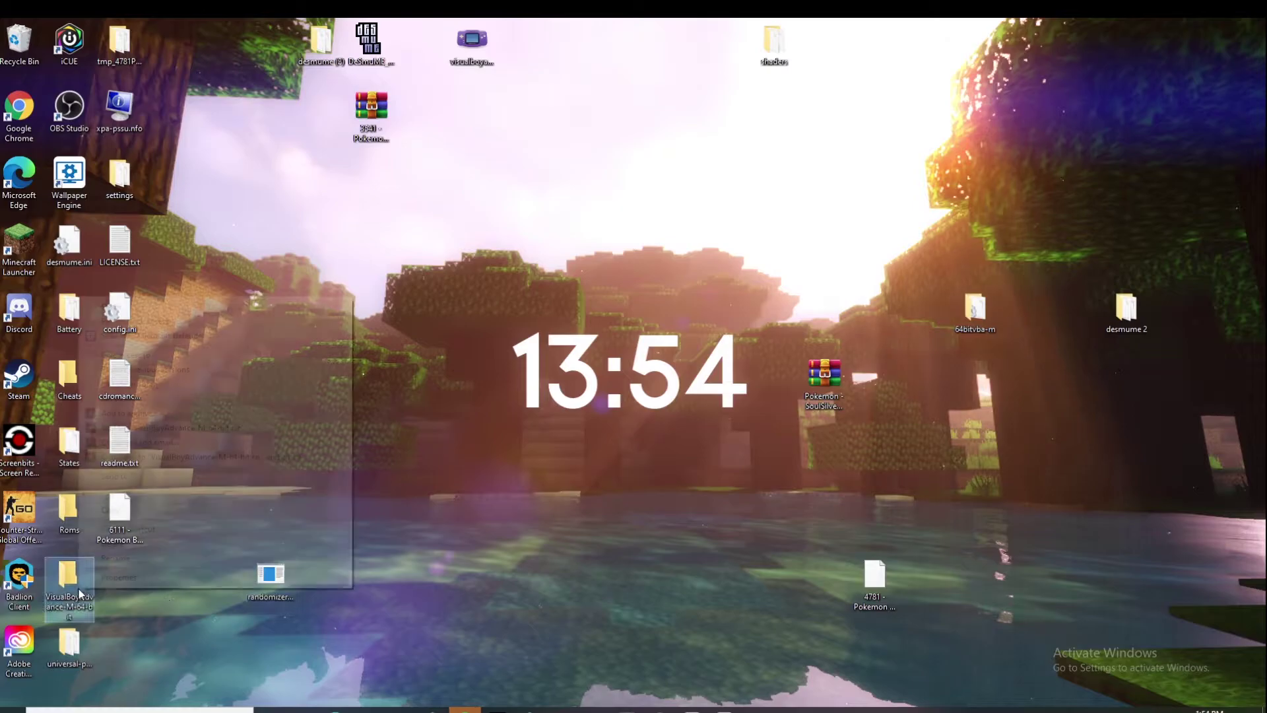
left_click(156, 623)
right_click(129, 567)
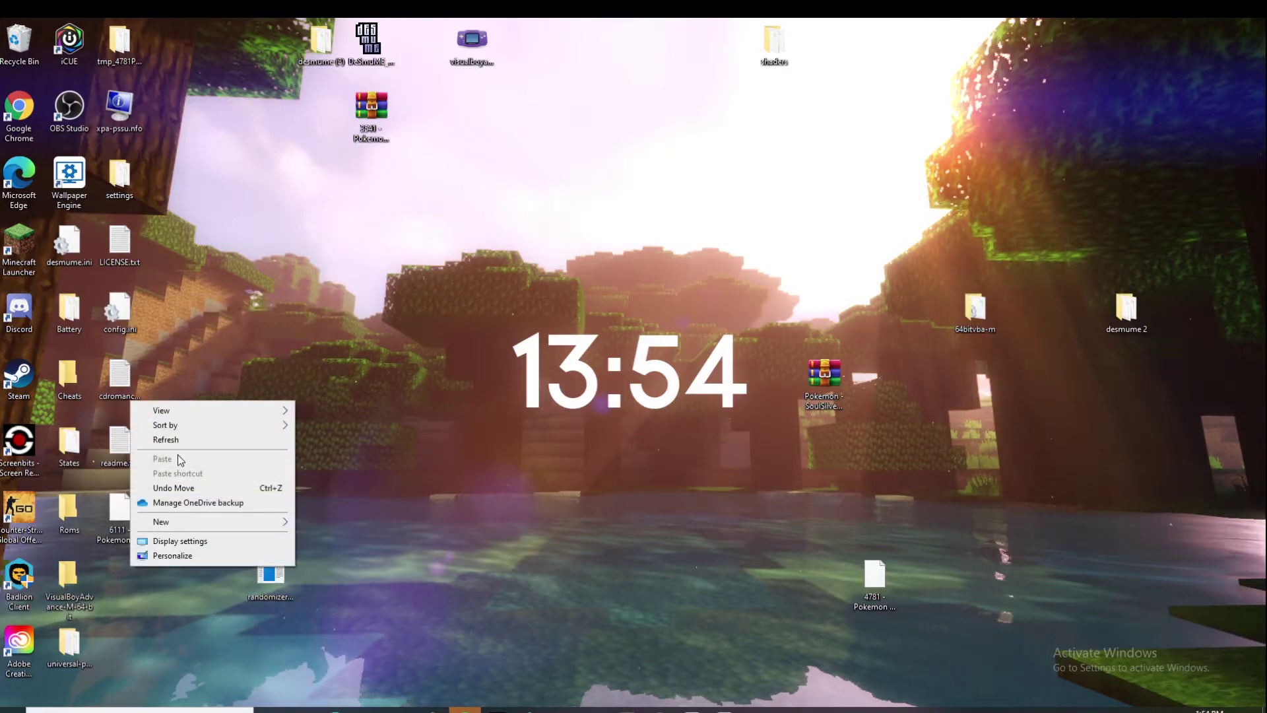
mouse_move(180, 522)
left_click(345, 520)
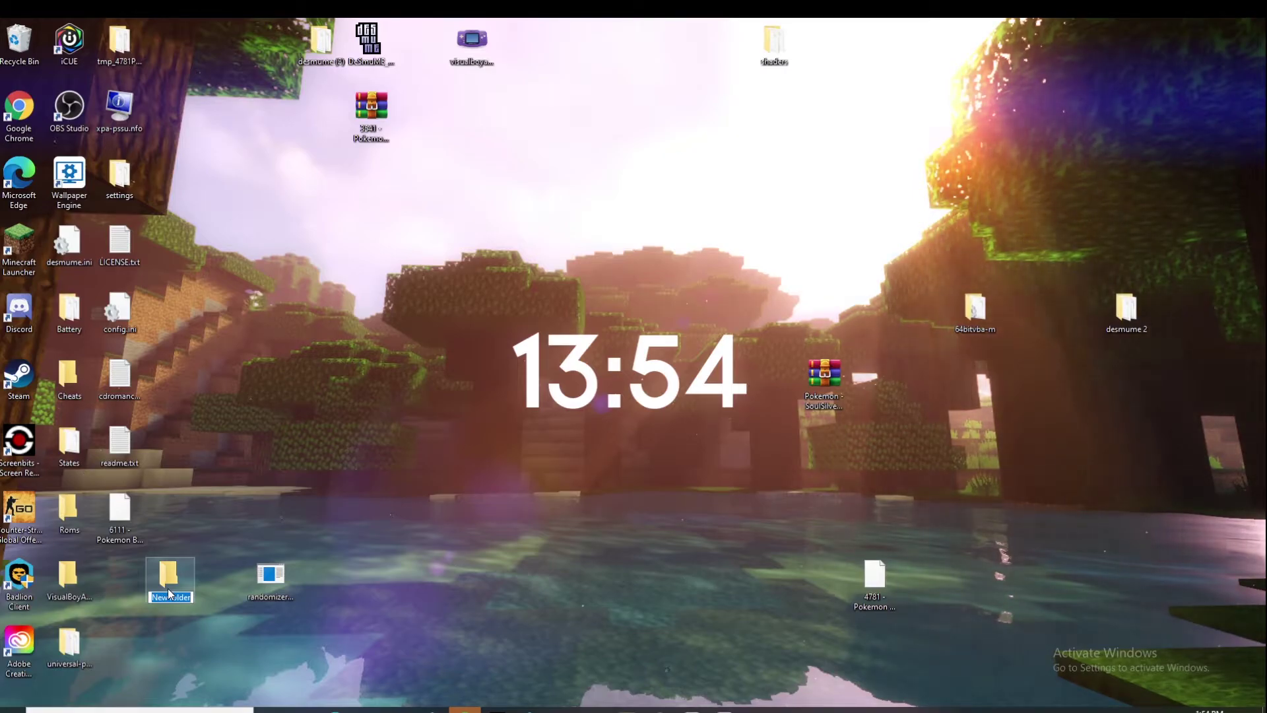
type("Randomiz")
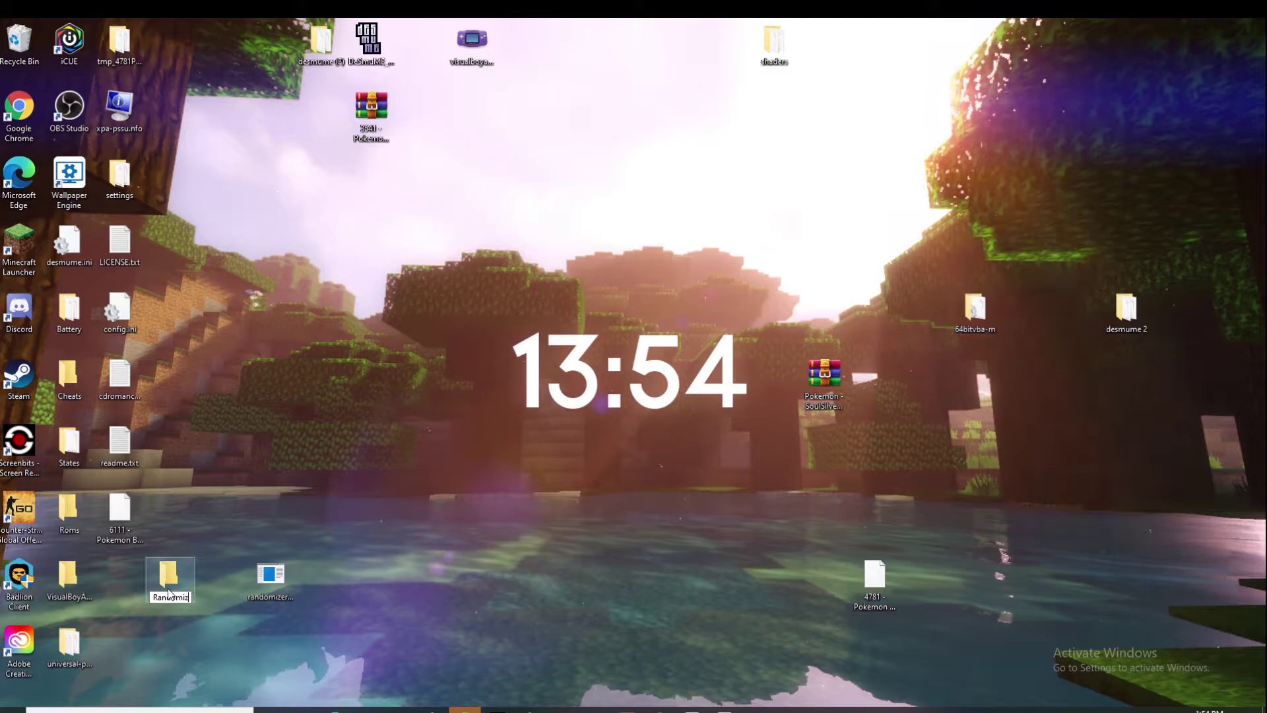
type("ed")
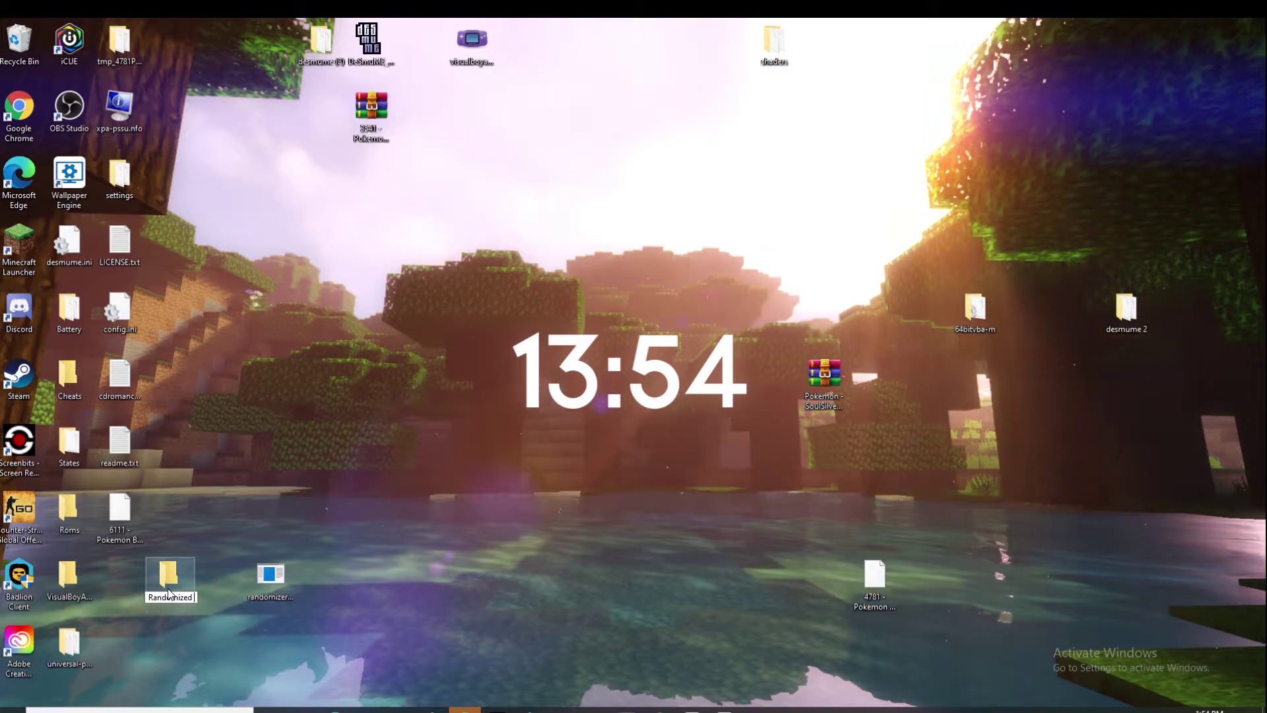
type(" Games")
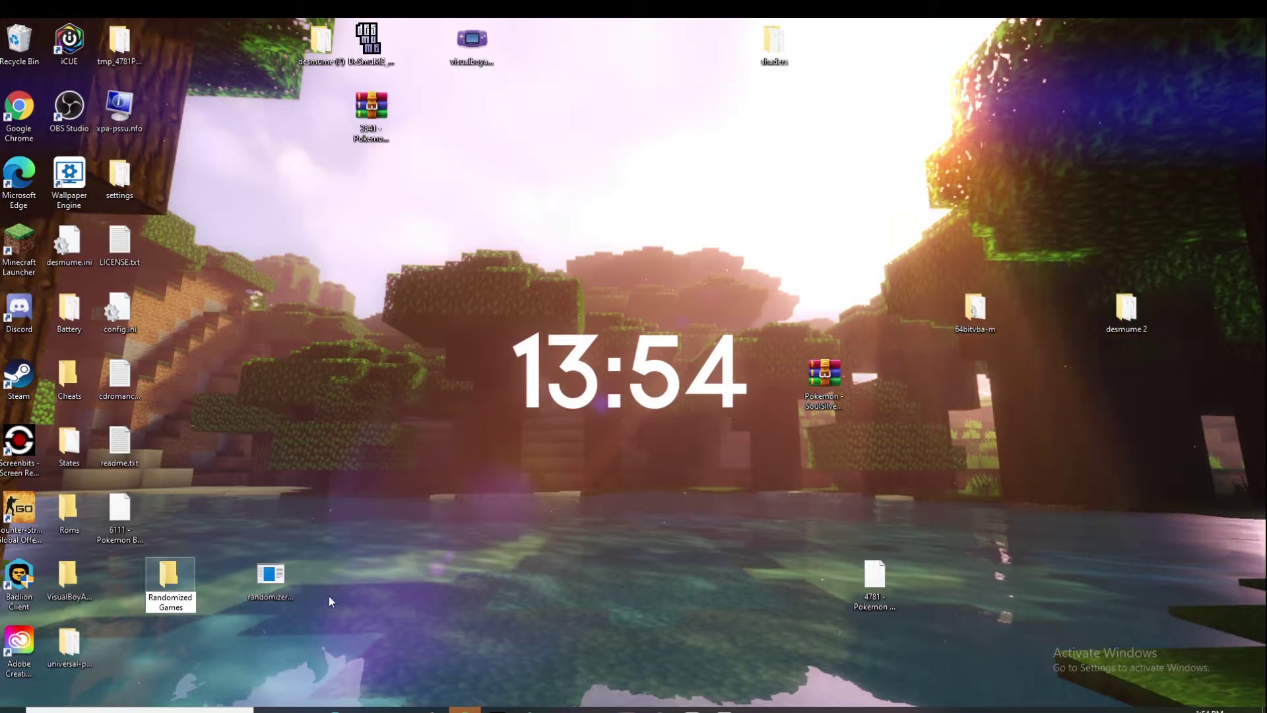
left_click(329, 601)
Step: Rearrange the desktop, placing the Randomized Games folder beside the VisualBoyAdvance folder and the Pokemon Black 2 ROM apart from the icon columns
left_click_drag(168, 576, 119, 580)
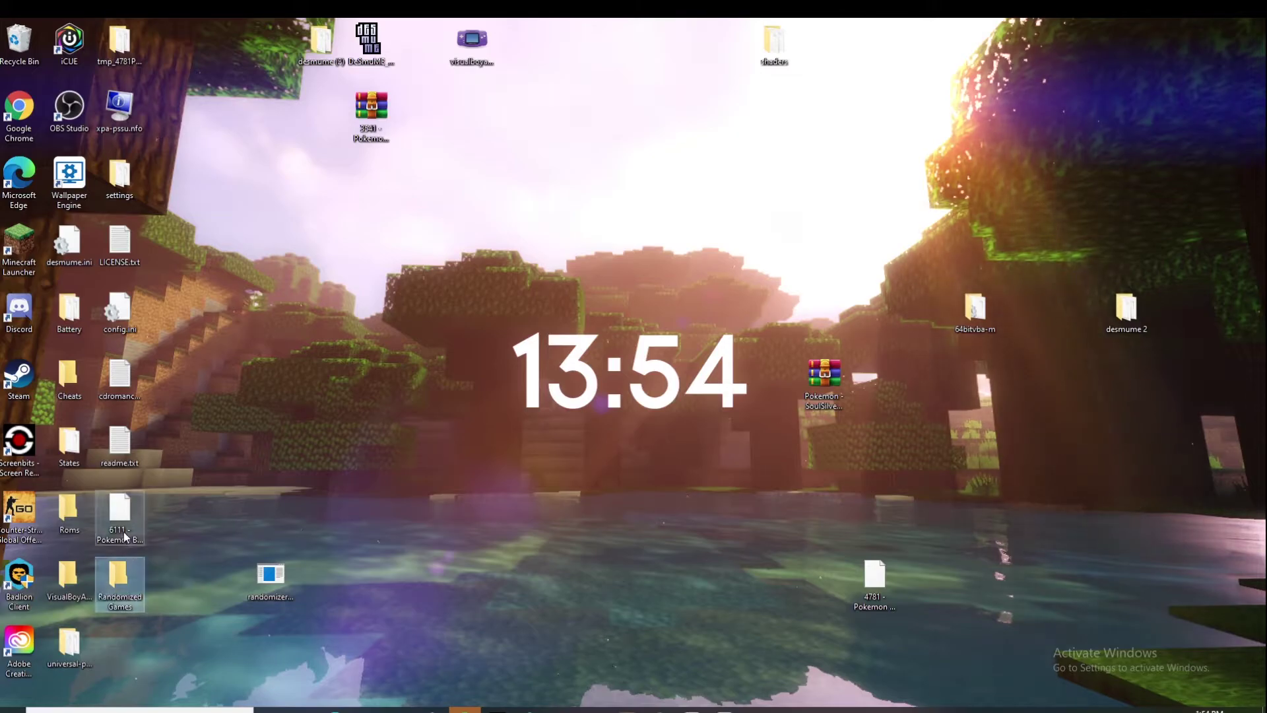
left_click_drag(125, 536, 225, 536)
left_click(258, 592)
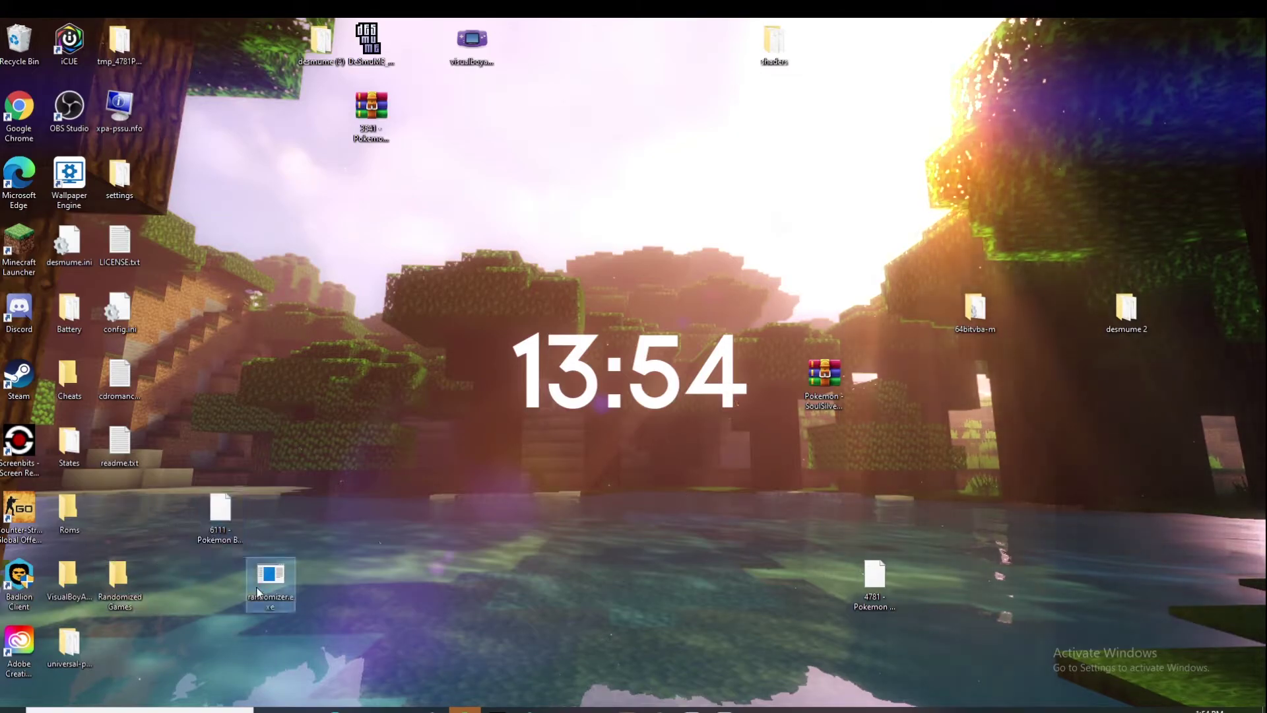
Step: Launch randomizer.exe and load the ROM 6111 - Pokemon Black 2 (US) (frieNDS).nds from the Desktop
double_click(284, 580)
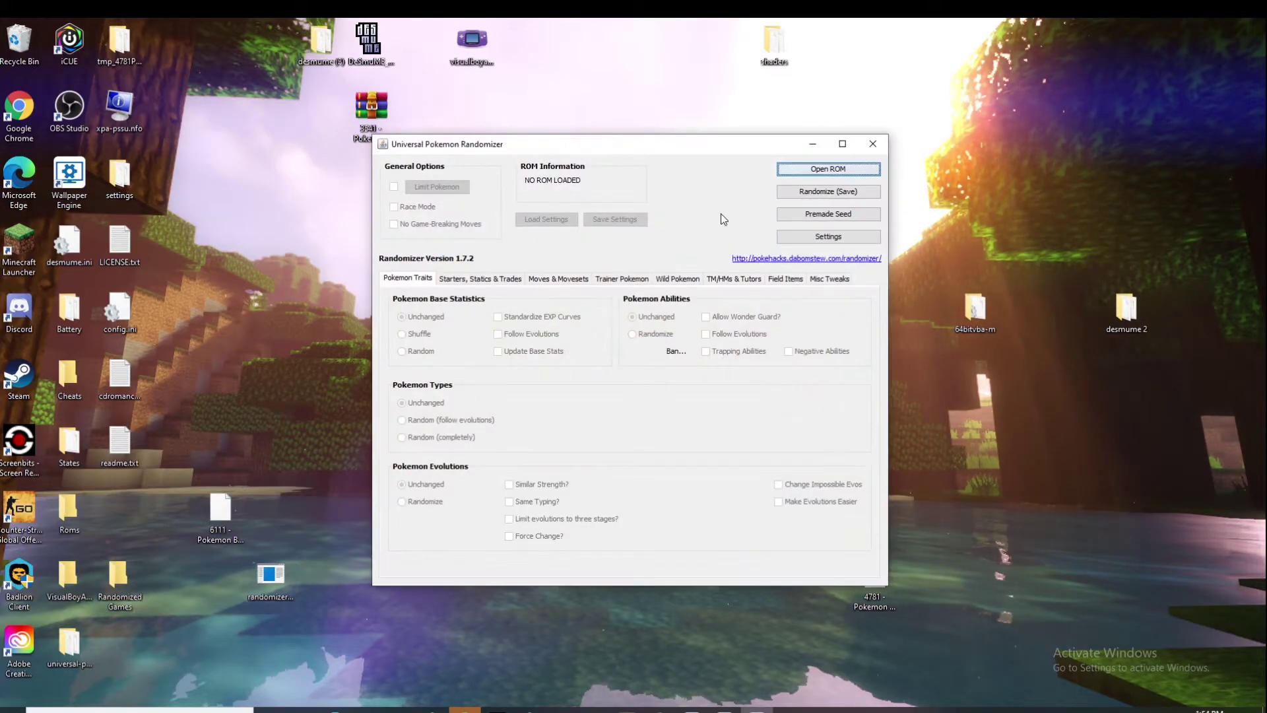
left_click(848, 173)
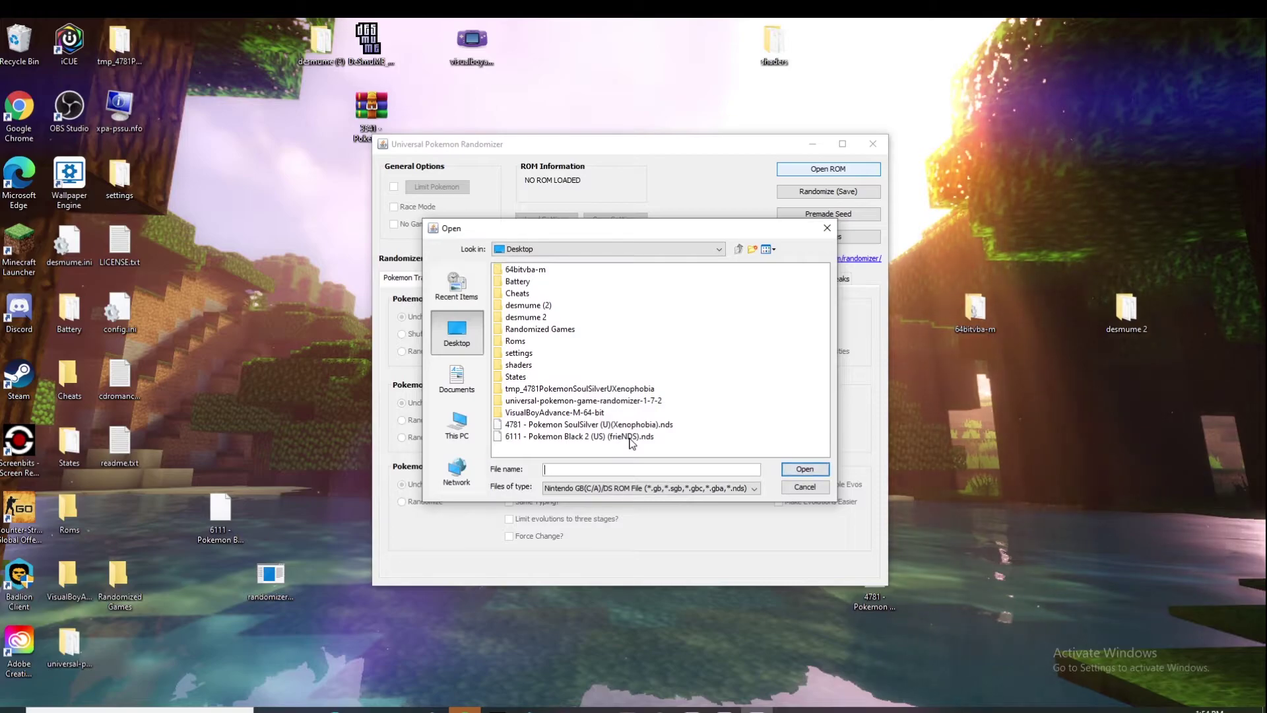
left_click(570, 249)
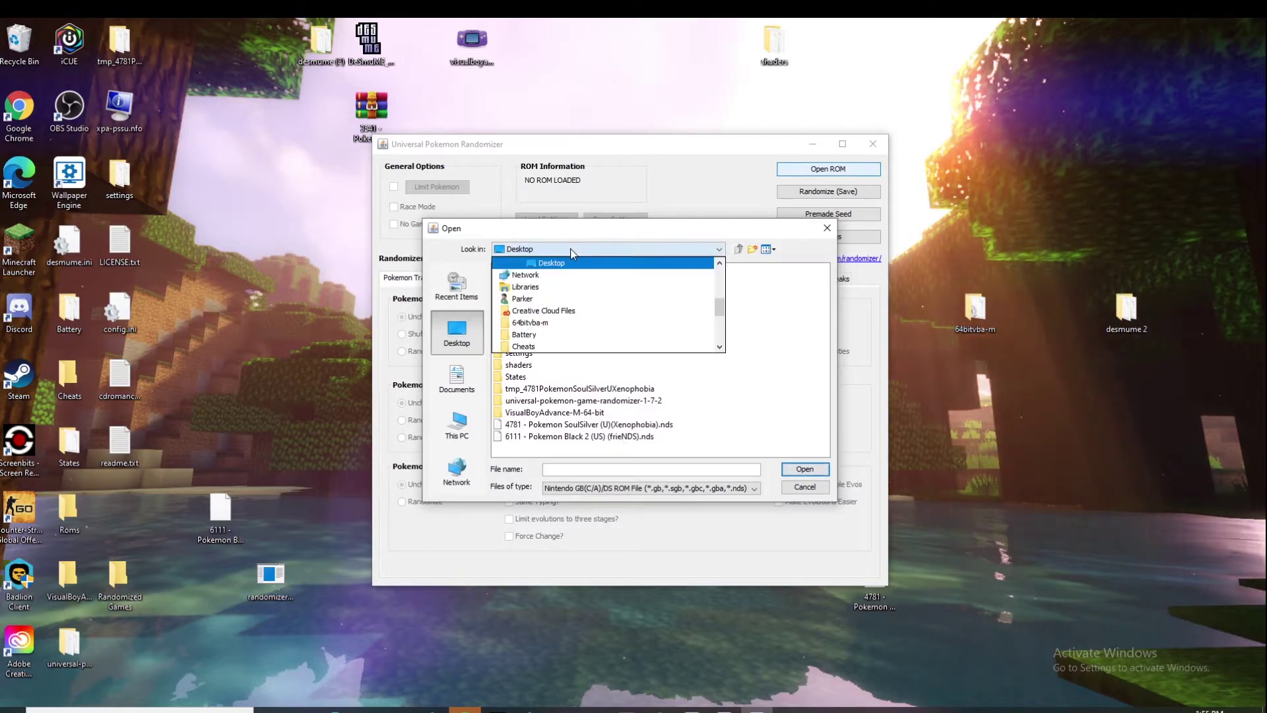
left_click(573, 248)
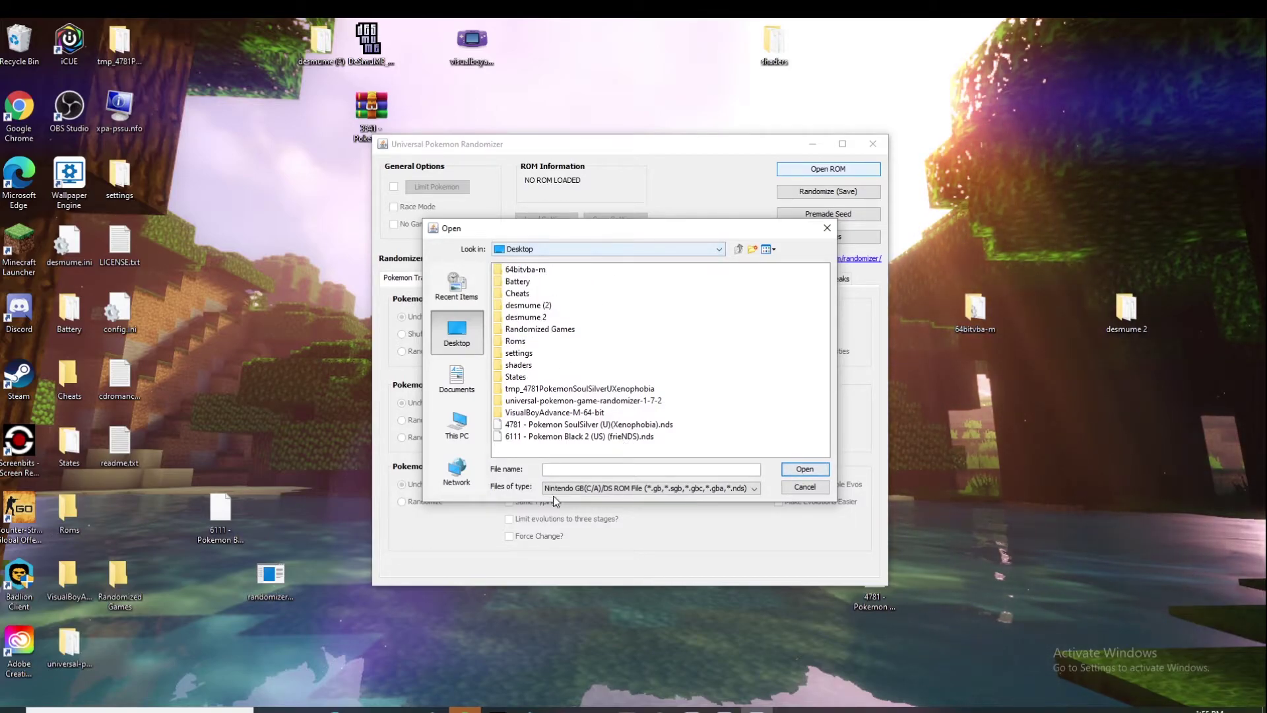
left_click(556, 438)
double_click(555, 437)
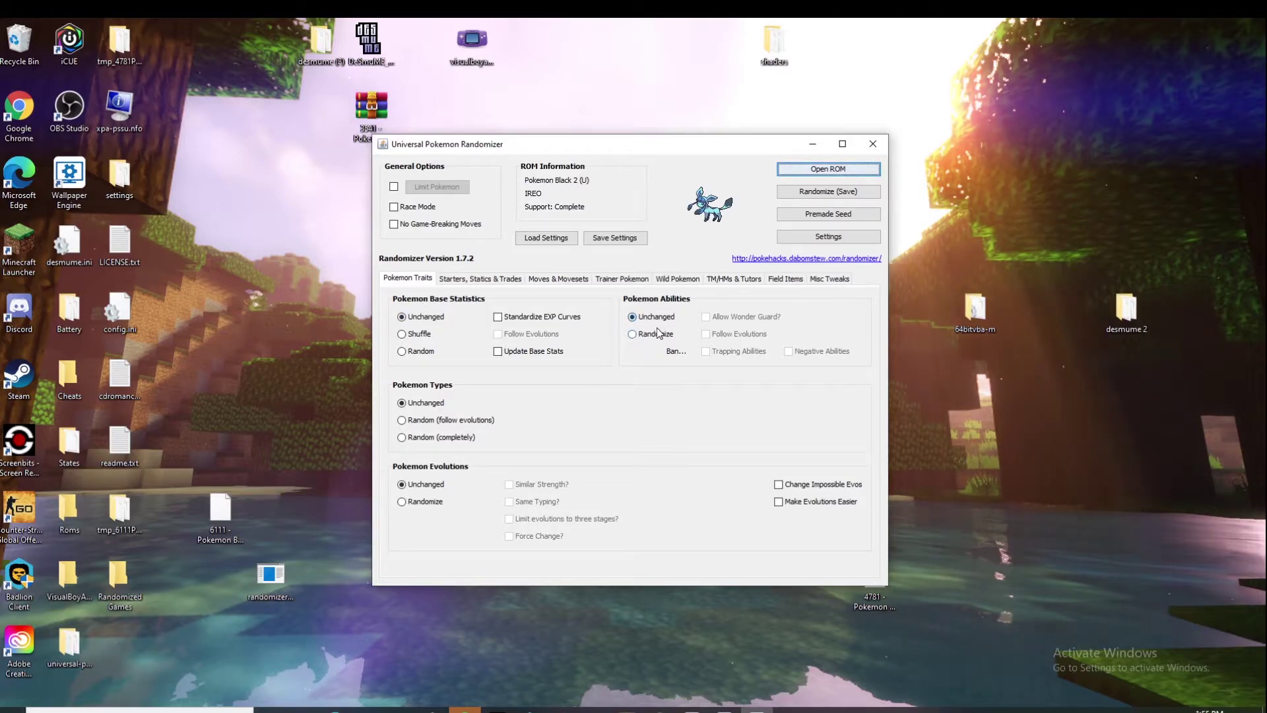
mouse_move(658, 337)
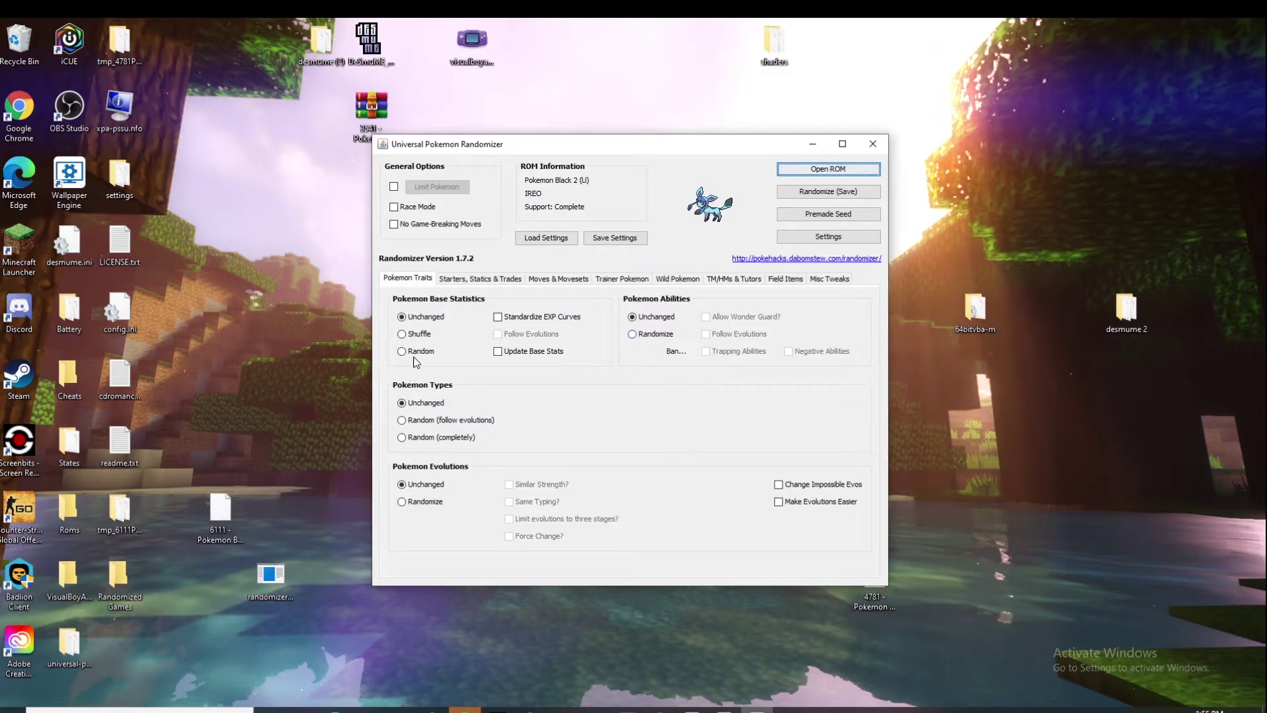
Step: Set the Pokemon Abilities option to Randomize for the loaded Pokemon Black 2 ROM
mouse_move(417, 355)
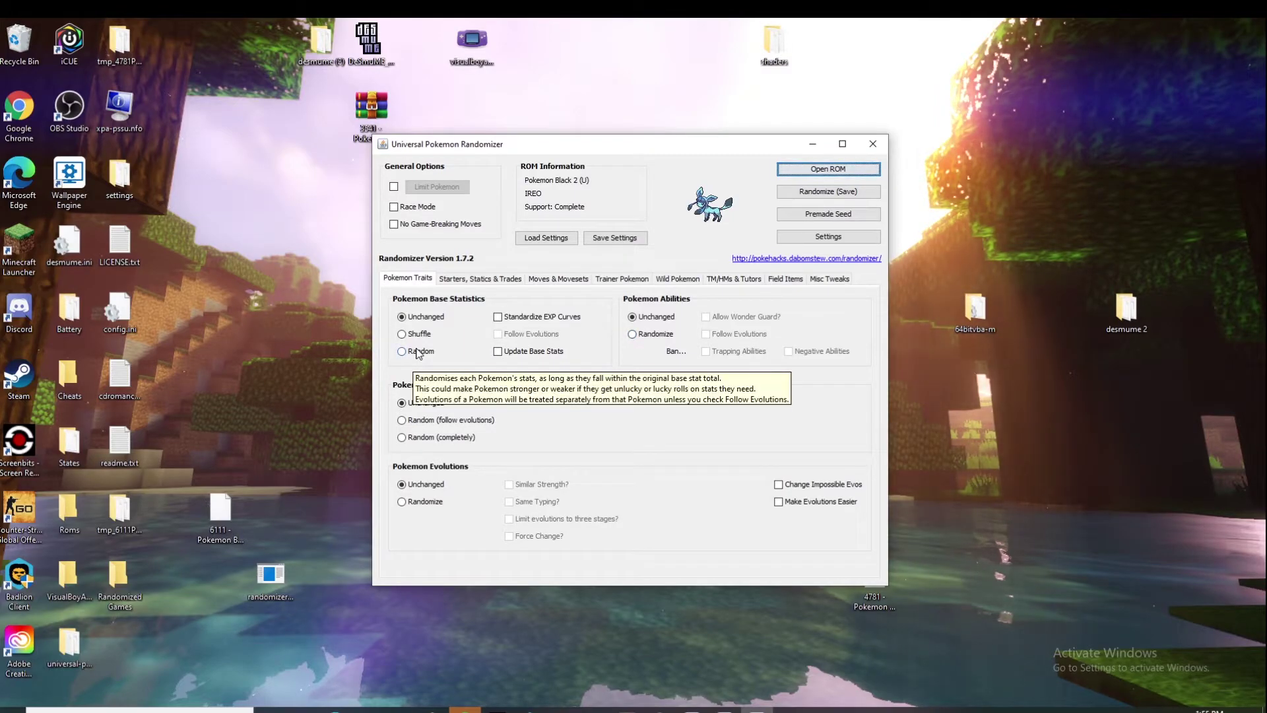
left_click(669, 332)
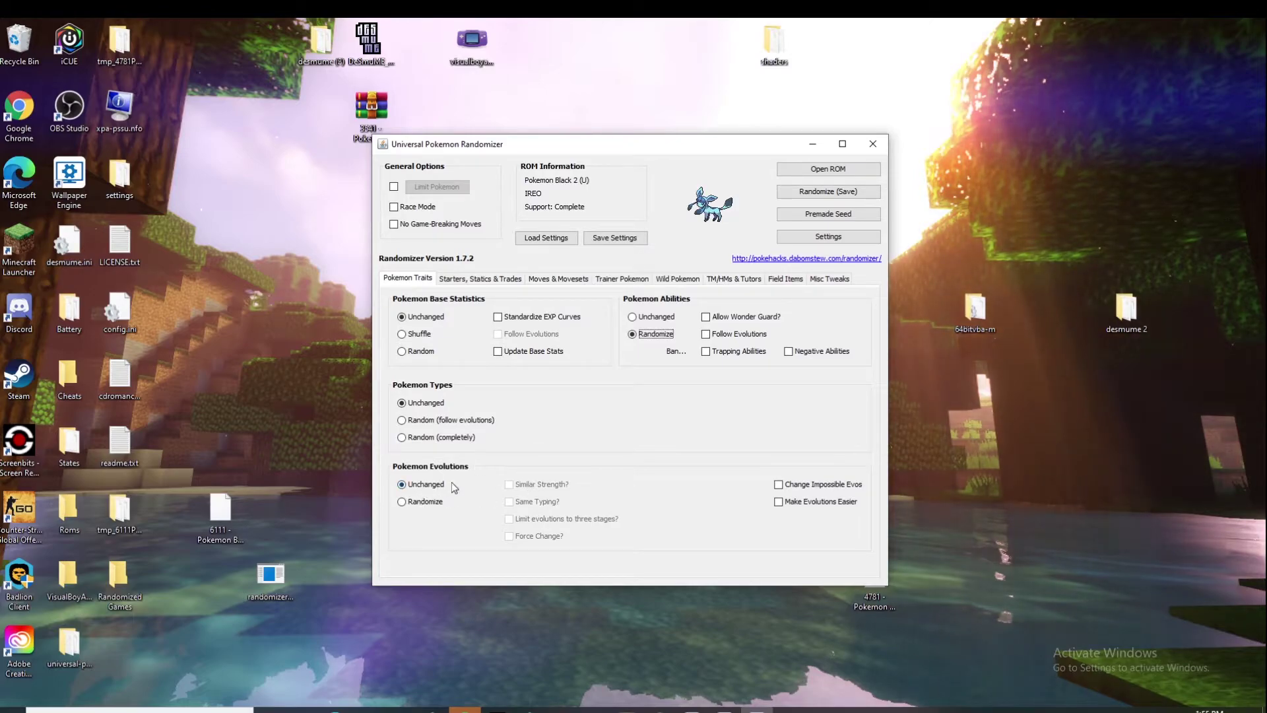
Step: Examine which Pokemon can be chosen as the first custom starter, without replacing the current one
left_click(471, 280)
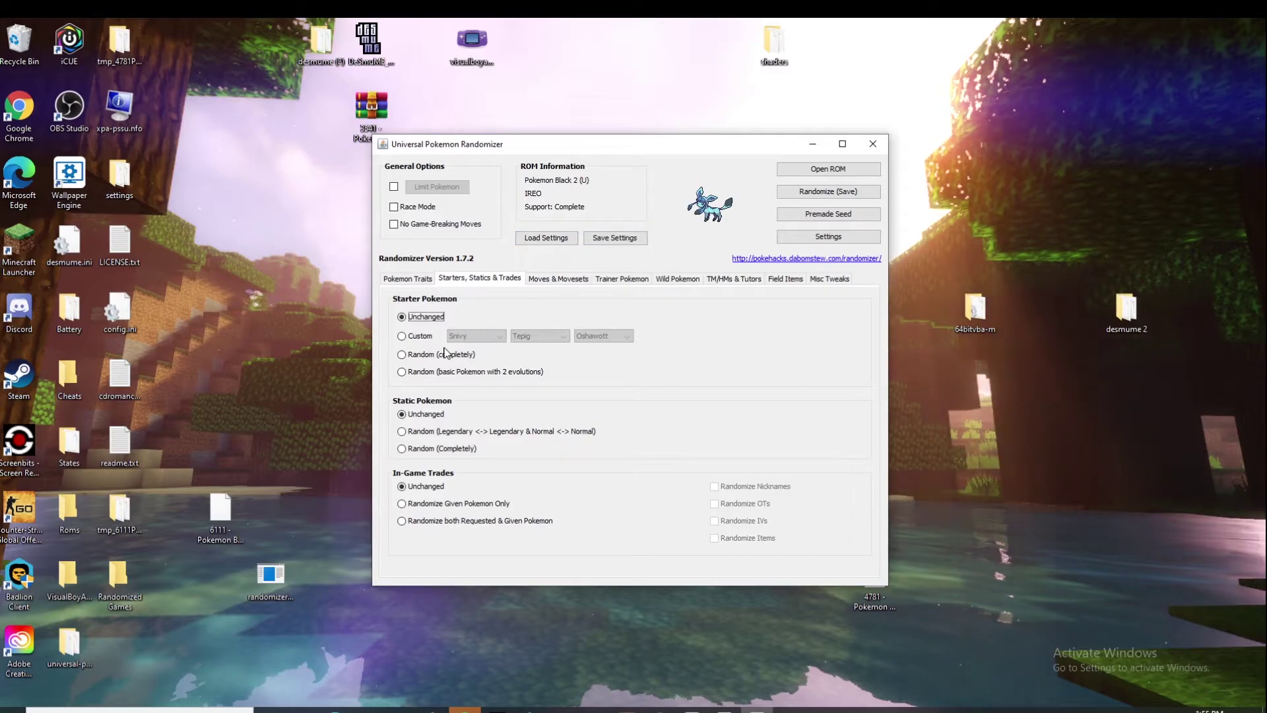
left_click(402, 336)
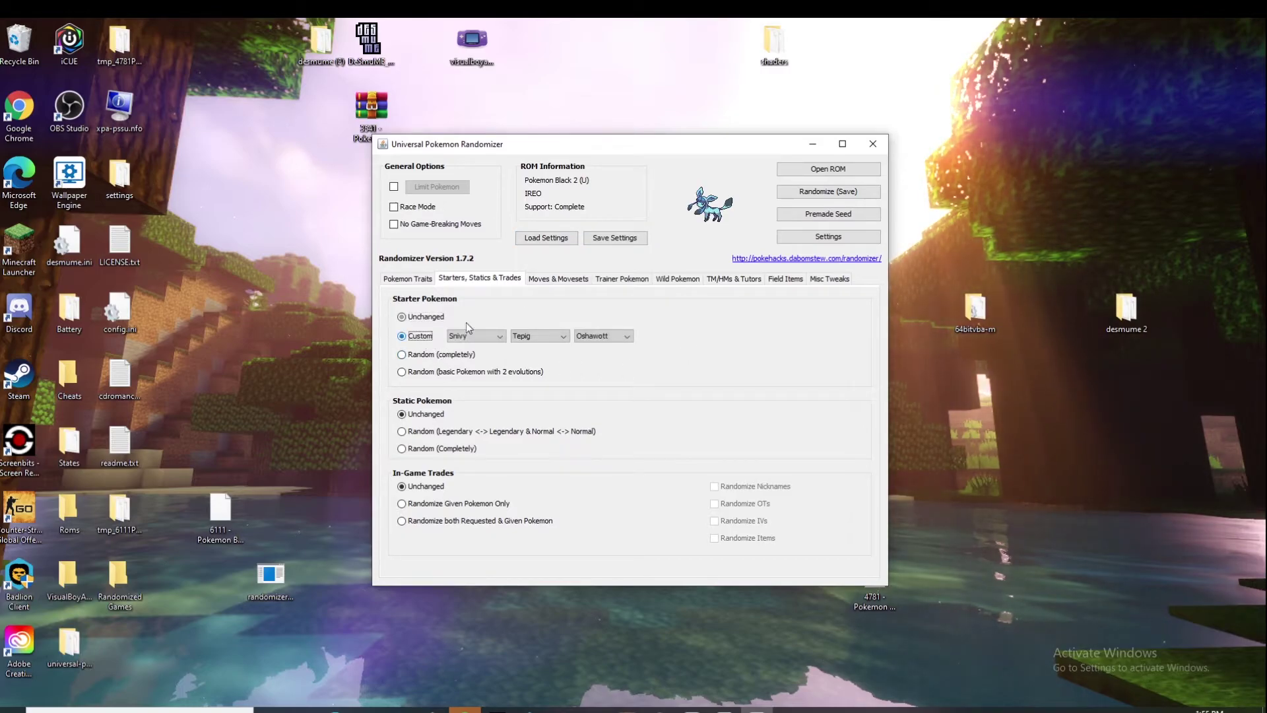
left_click(476, 336)
left_click(517, 334)
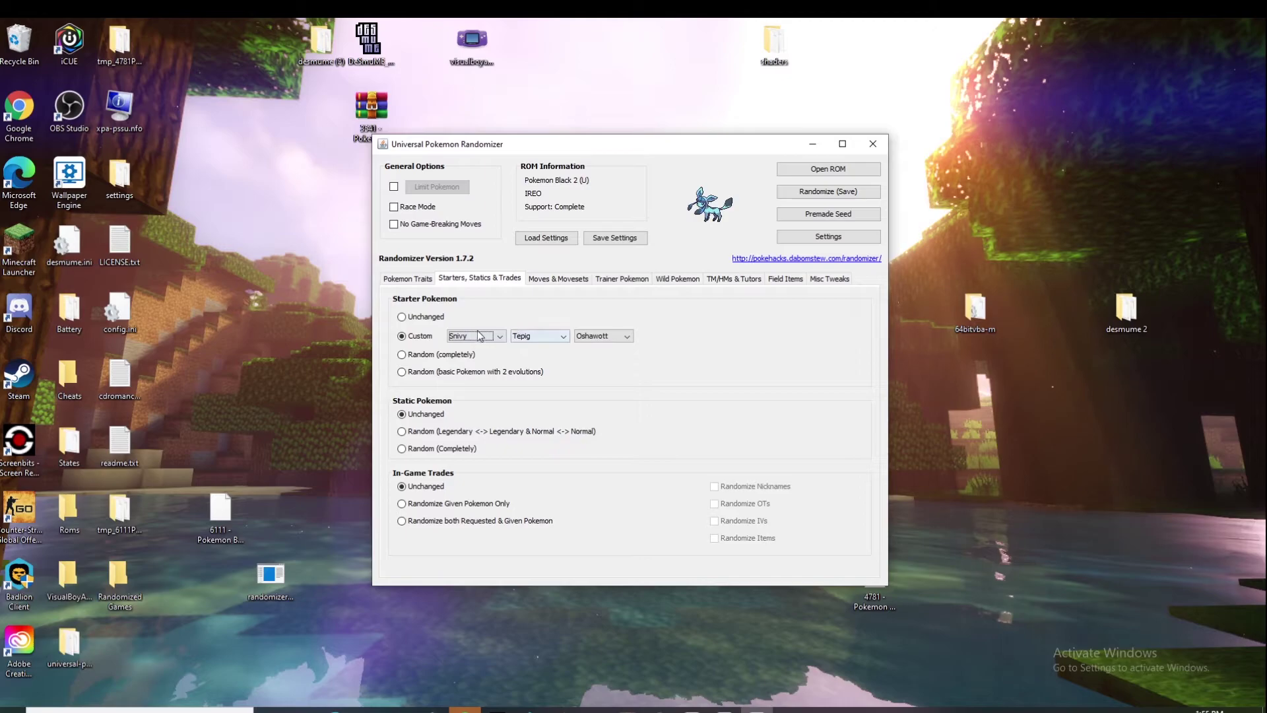
left_click(480, 336)
scroll(465, 390, "down", 20)
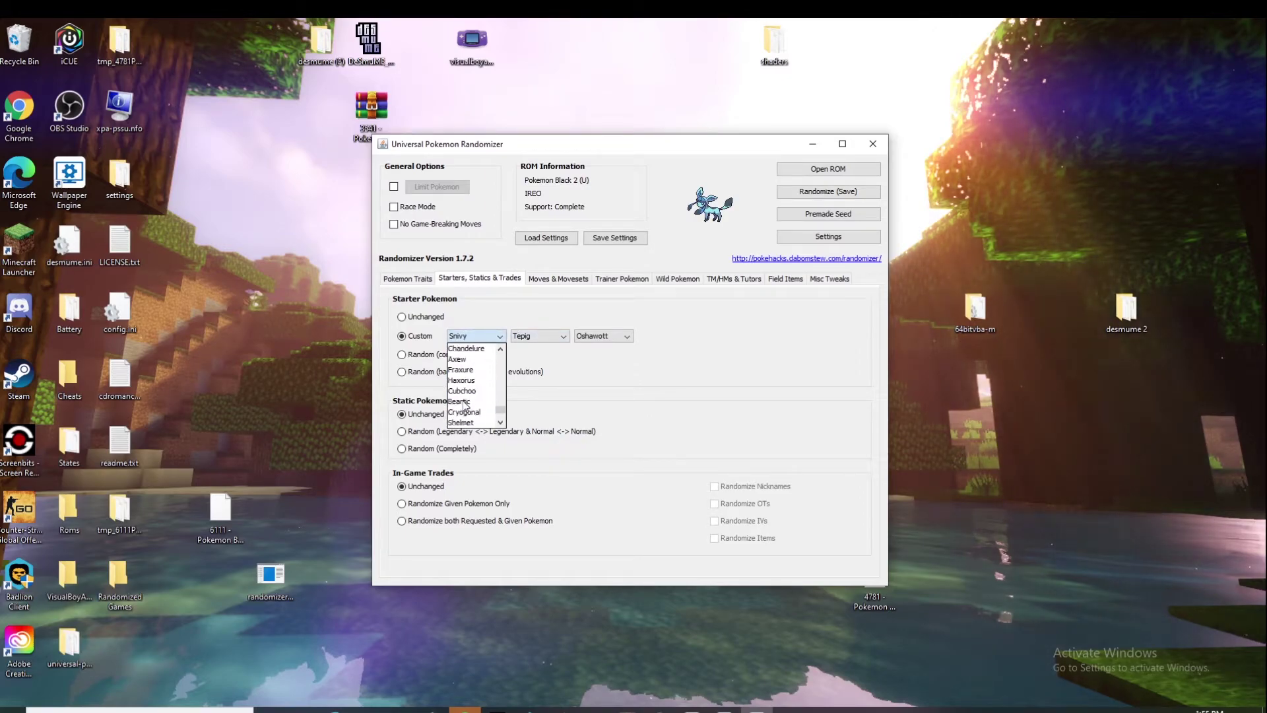
scroll(466, 404, "down", 9)
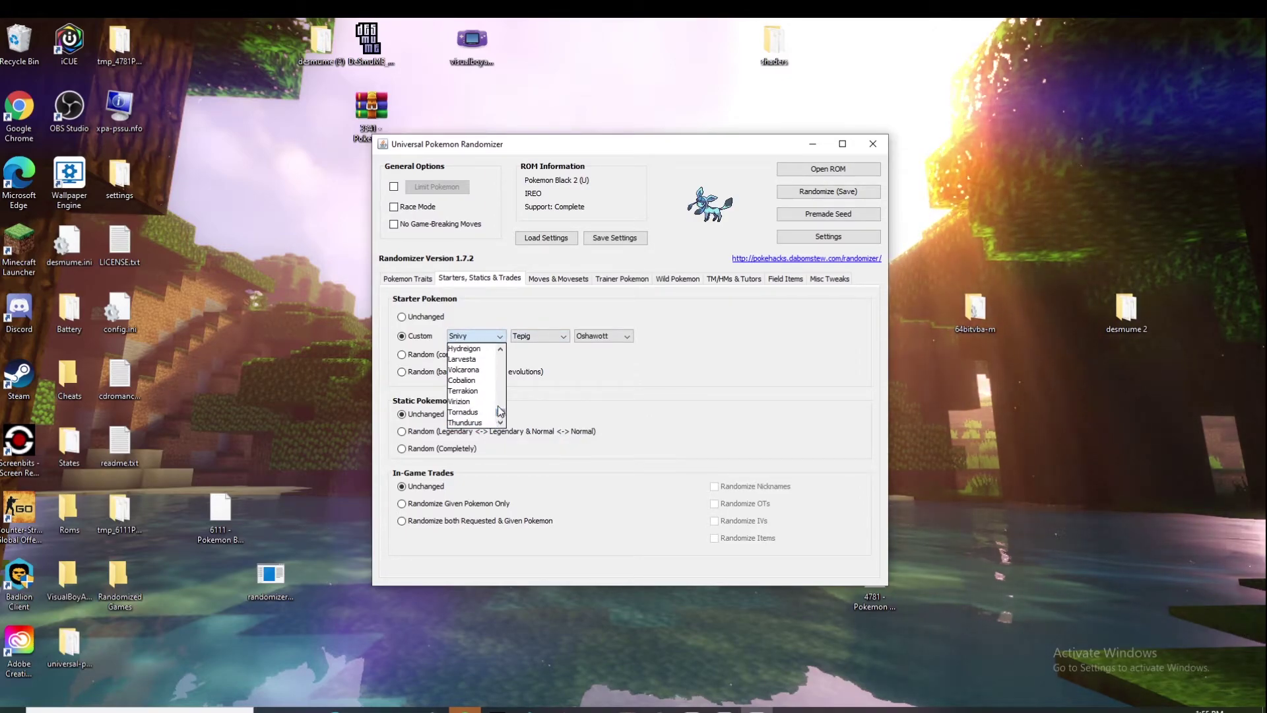
scroll(500, 414, "down", 3)
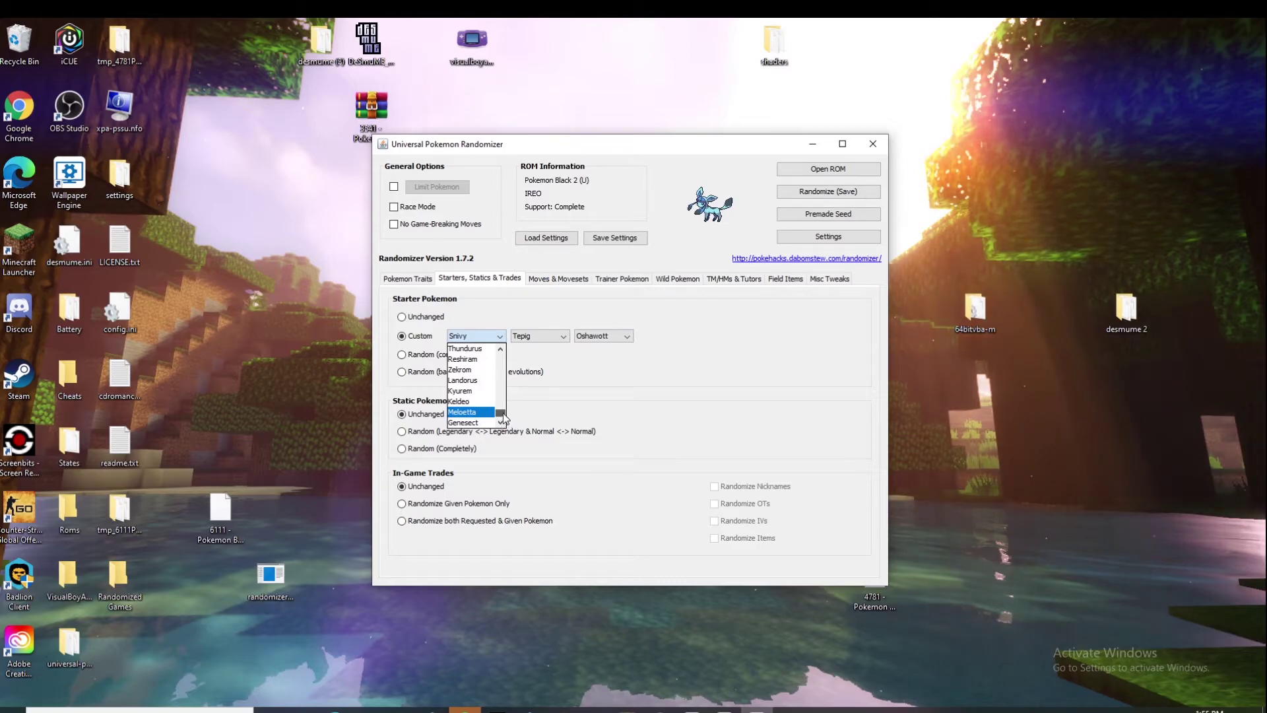
left_click_drag(502, 416, 509, 340)
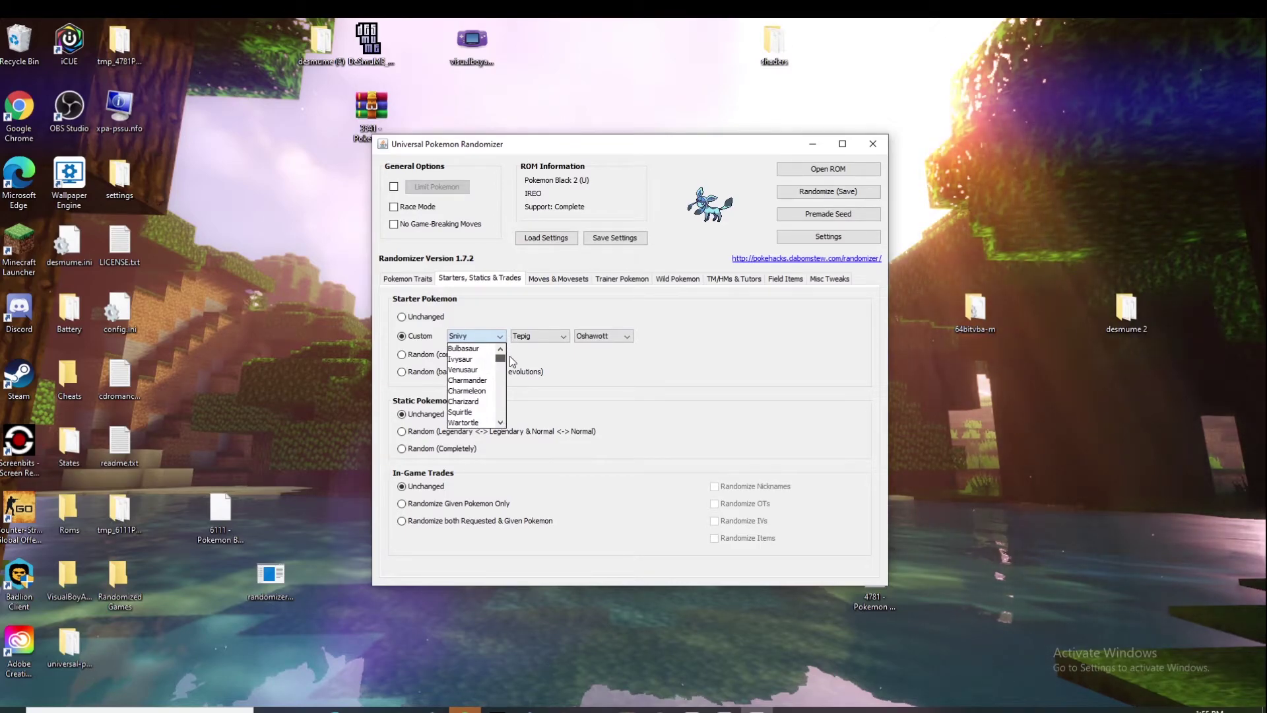
scroll(466, 396, "down", 20)
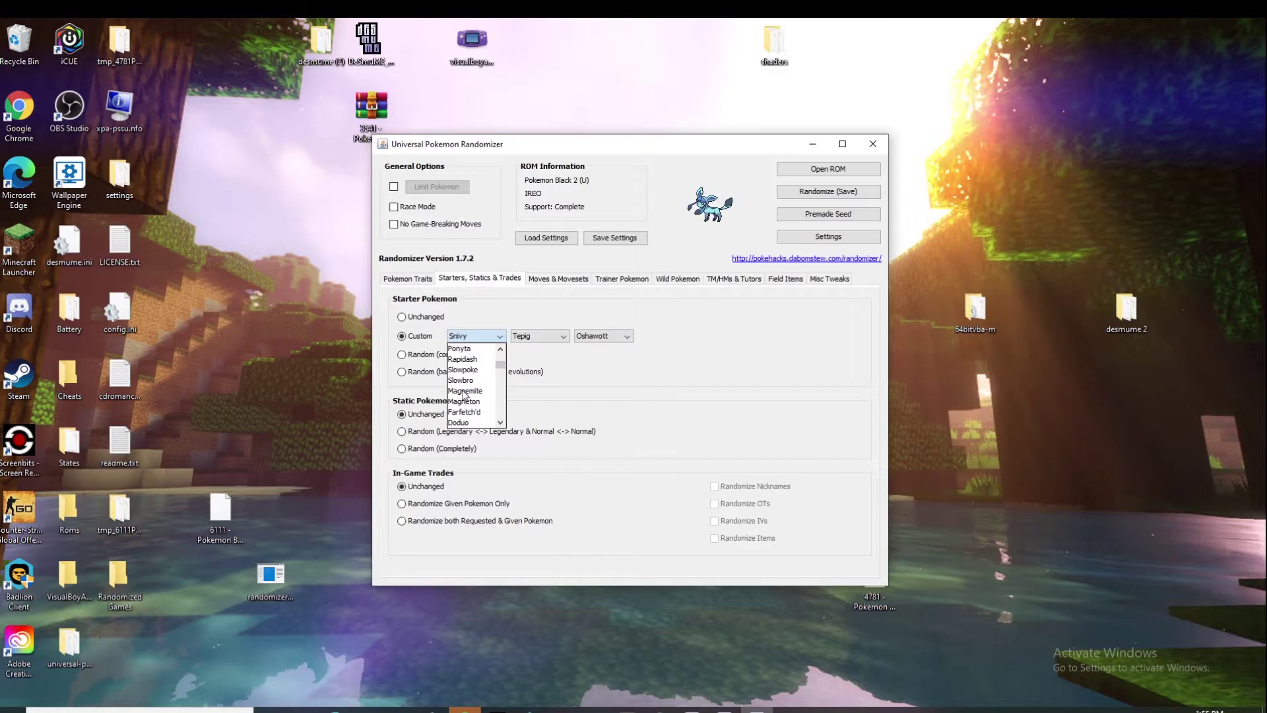
left_click(576, 368)
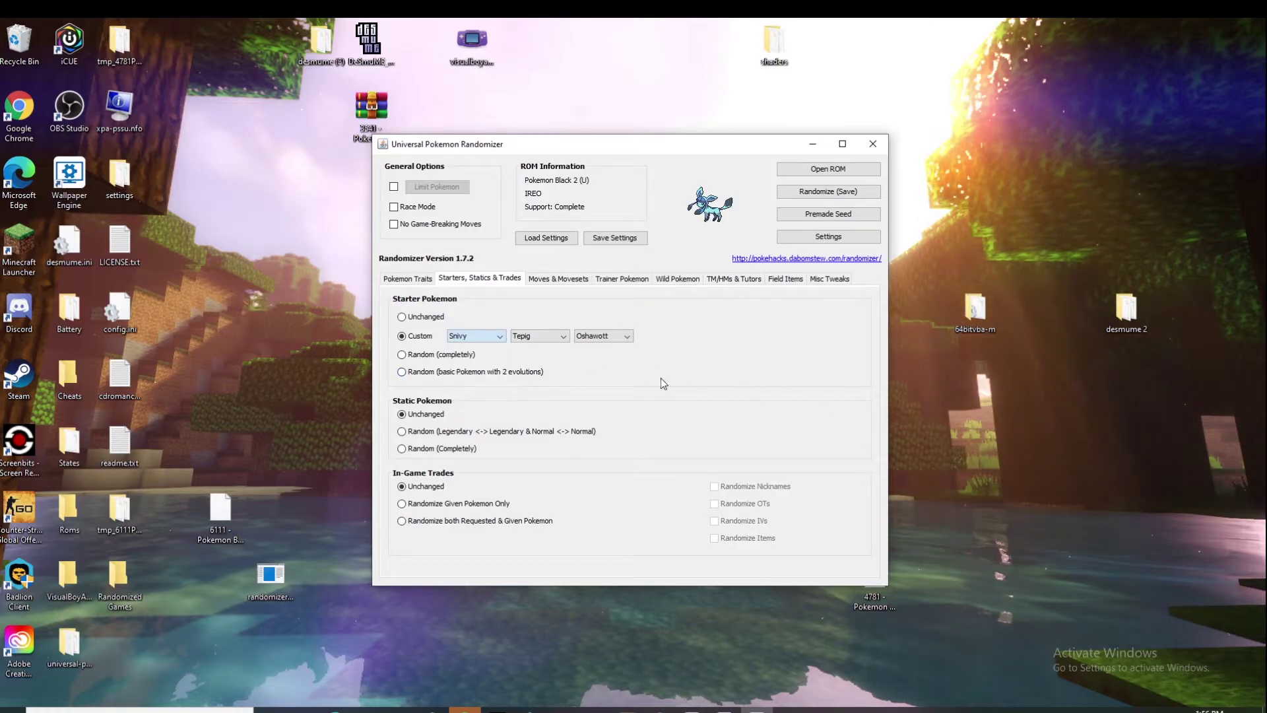
Step: Set both the Starter Pokemon and the Static Pokemon to Random (completely)
left_click(449, 355)
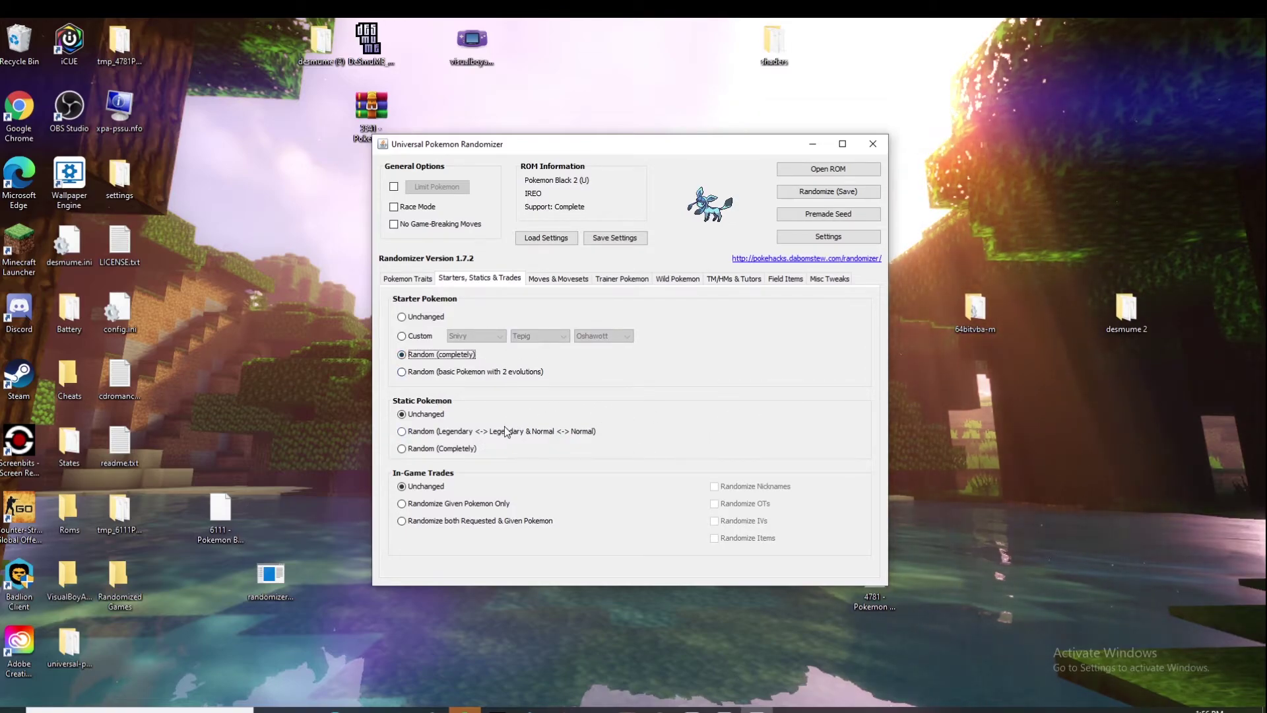
left_click(452, 450)
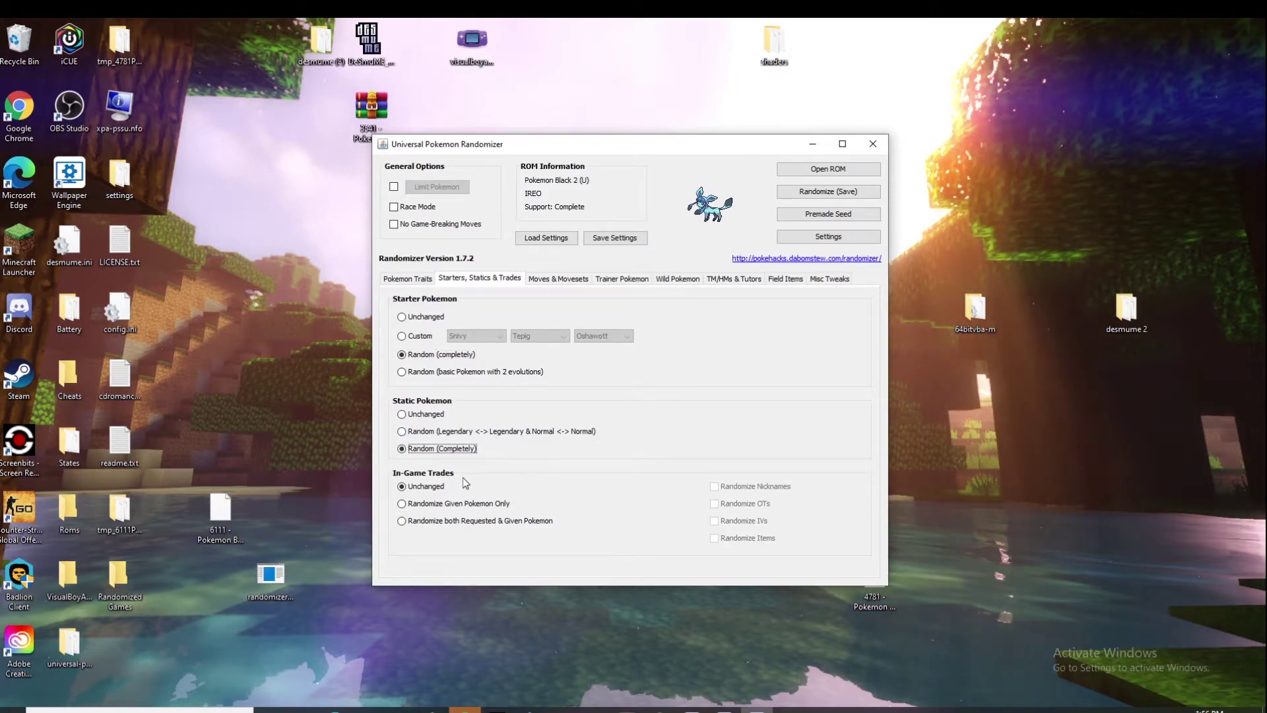
Step: Set the In-Game Trades to Randomize both Requested & Given Pokemon
left_click(489, 524)
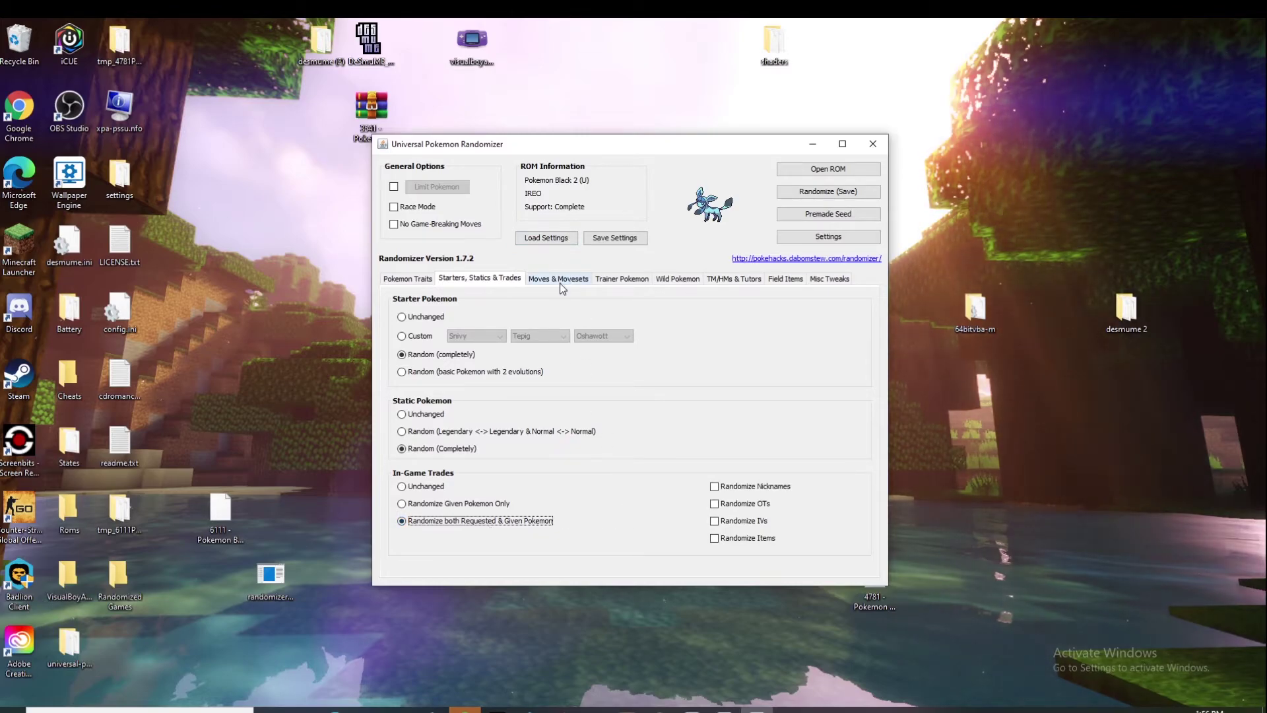
left_click(496, 506)
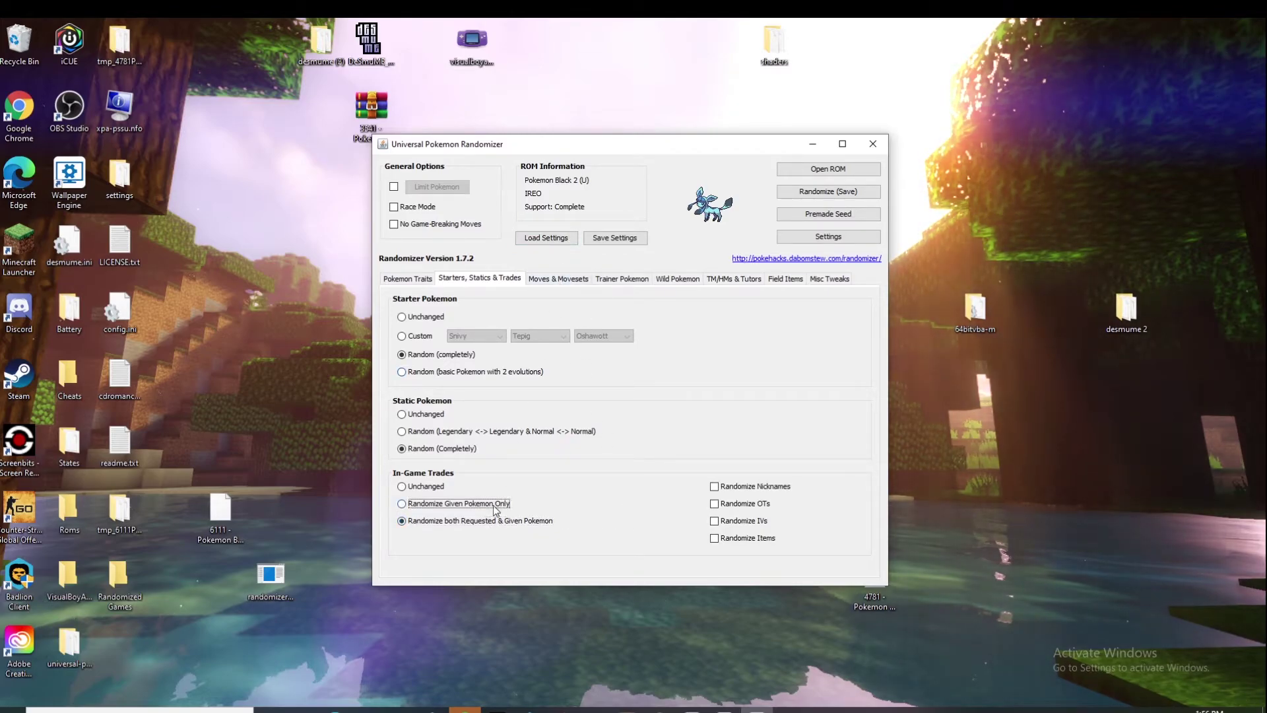
left_click(495, 521)
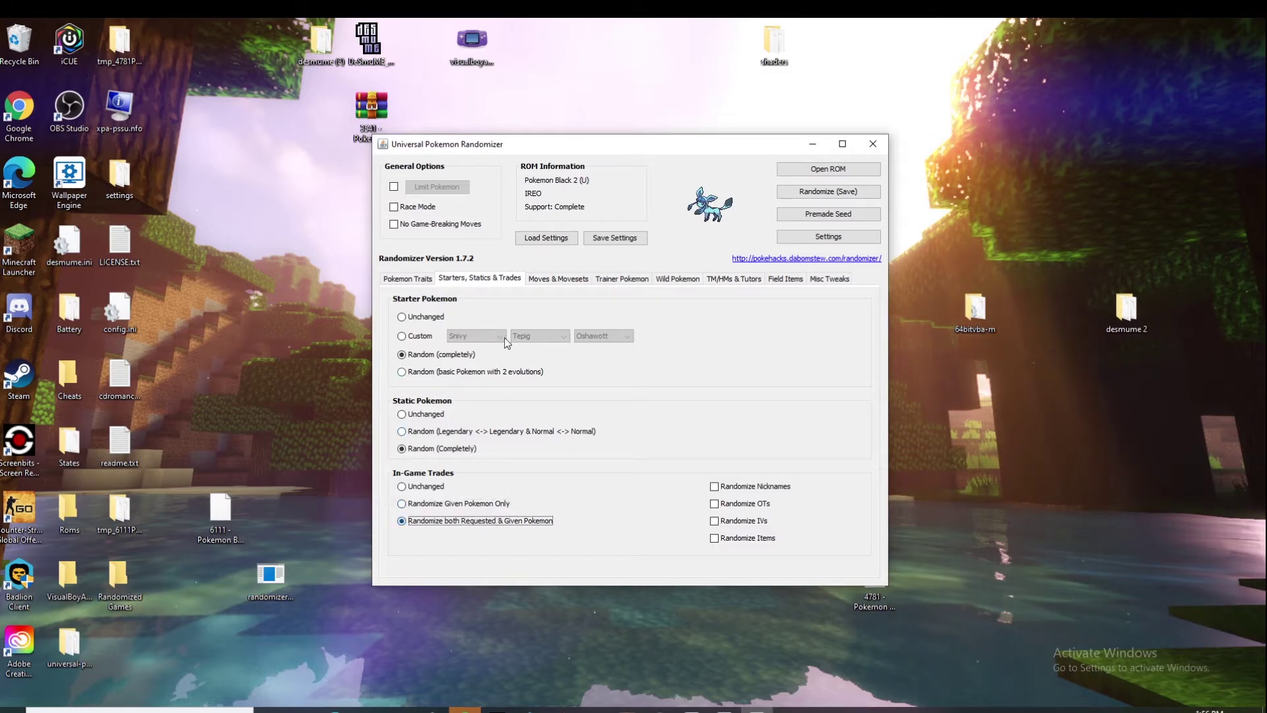
Step: Set the Pokemon Movesets to Random (completely), leaving the move data options off
left_click(553, 280)
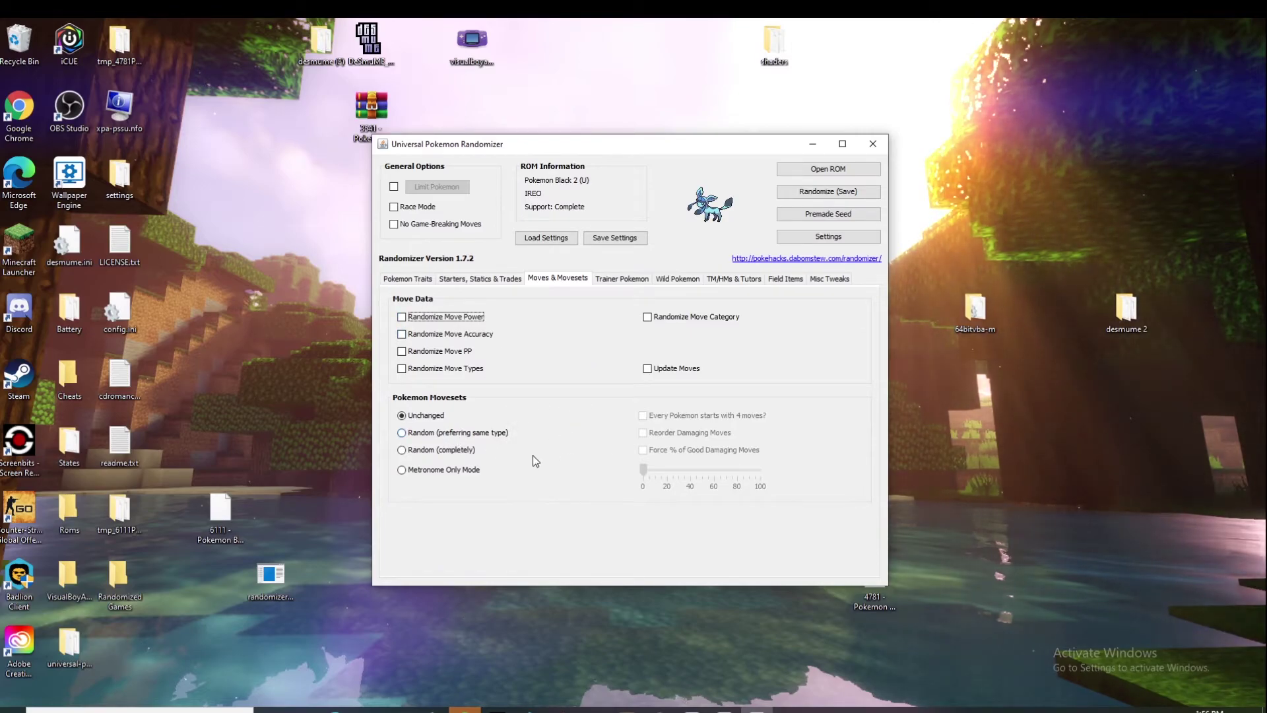
left_click(446, 454)
left_click(421, 434)
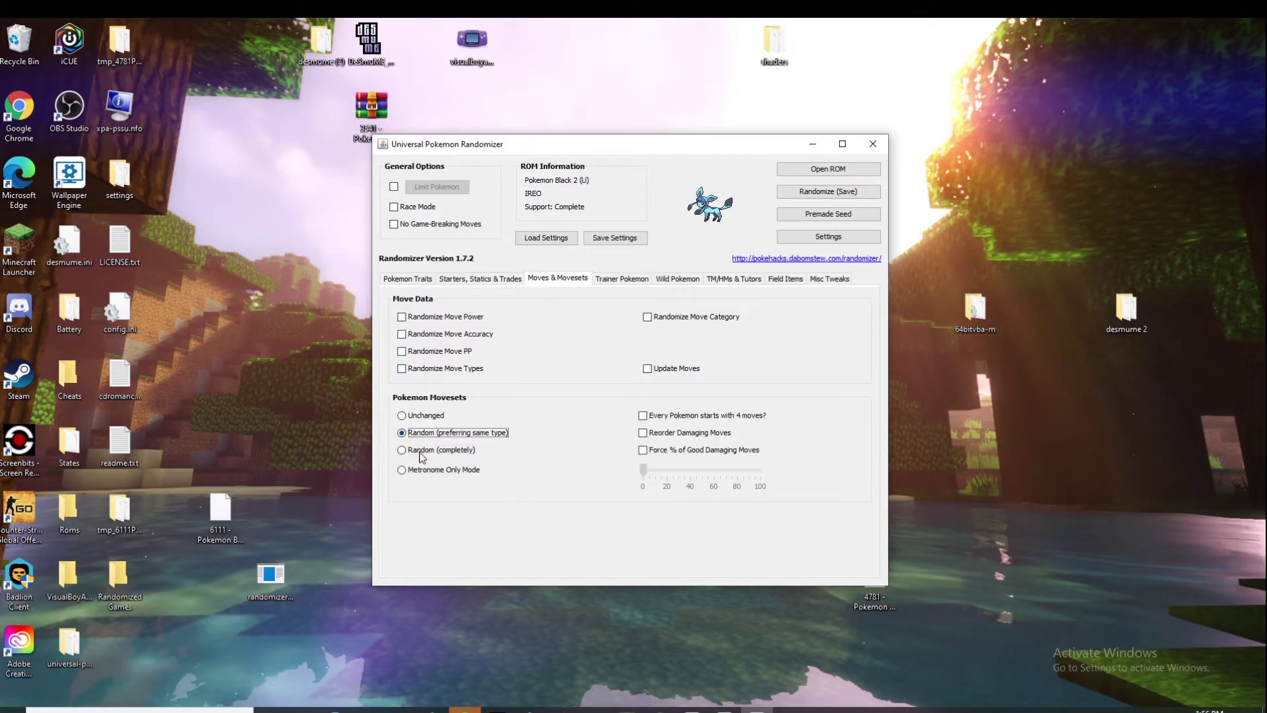
left_click(422, 451)
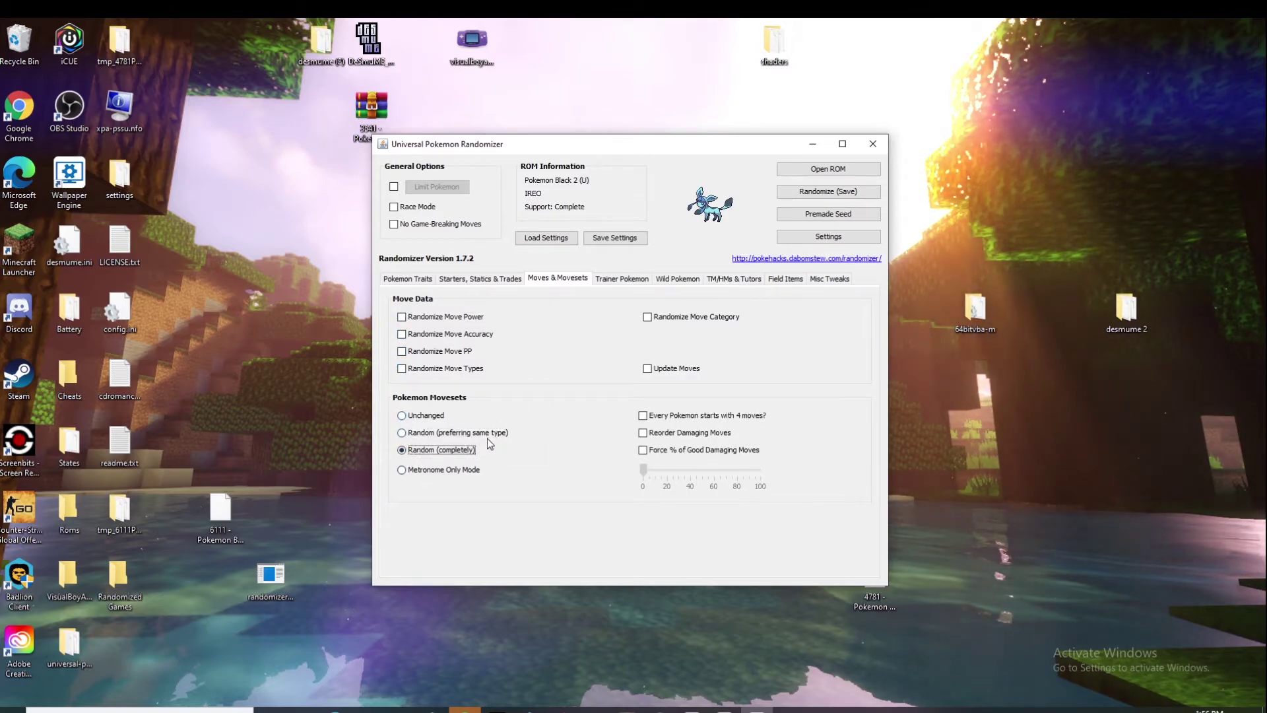
Step: Set the Trainers Pokemon option to Random after trying Type Themed
left_click(632, 283)
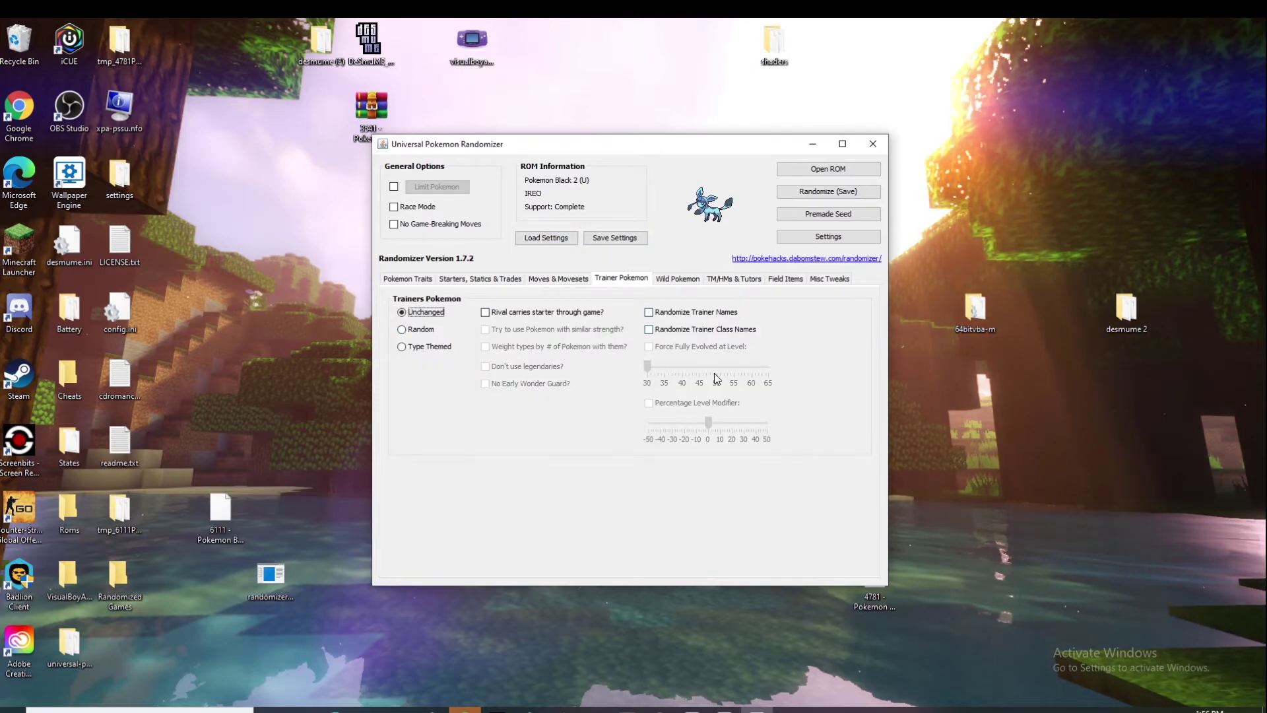
left_click(418, 329)
left_click(426, 347)
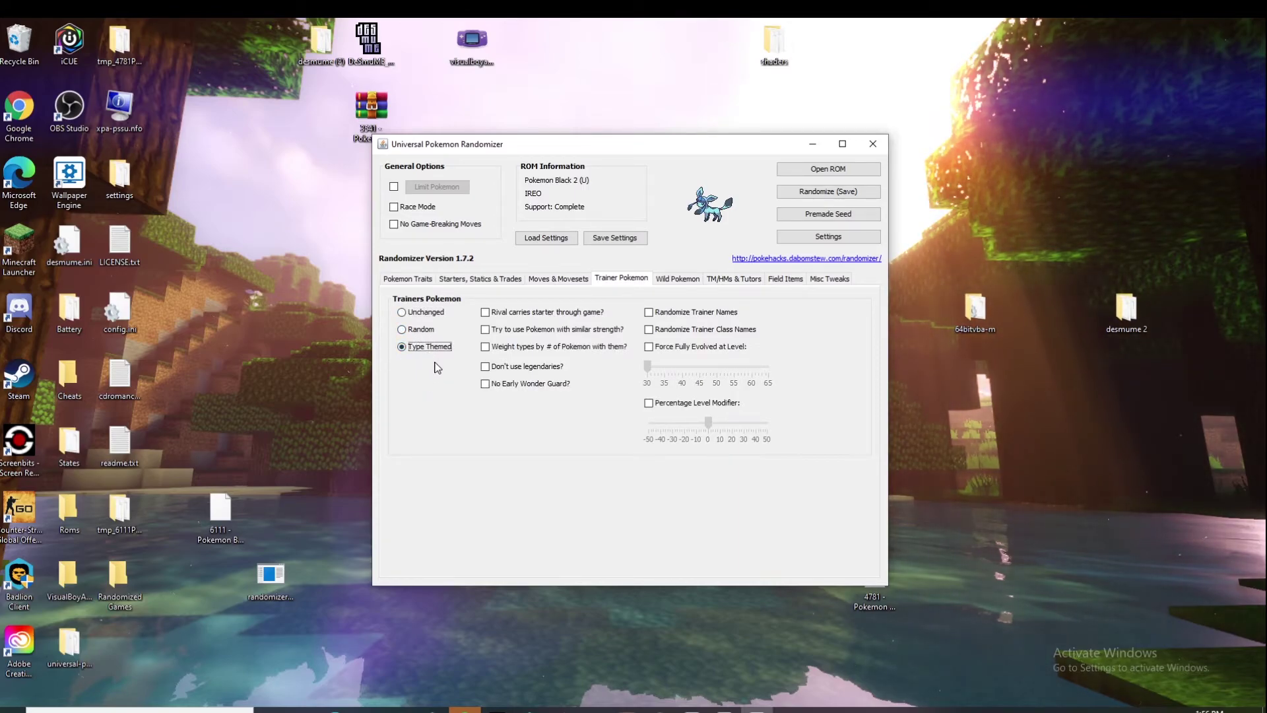
left_click(429, 329)
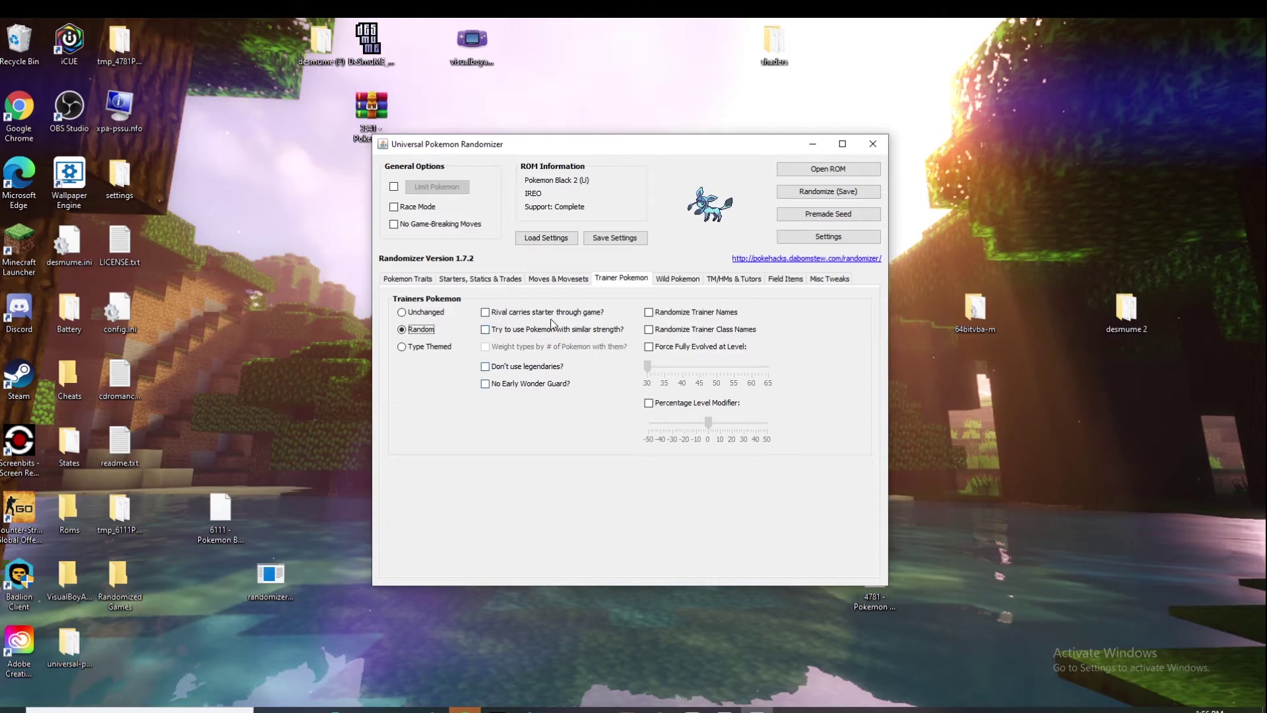
Step: Set the Wild Pokemon to Random and enable randomized held items
left_click(680, 279)
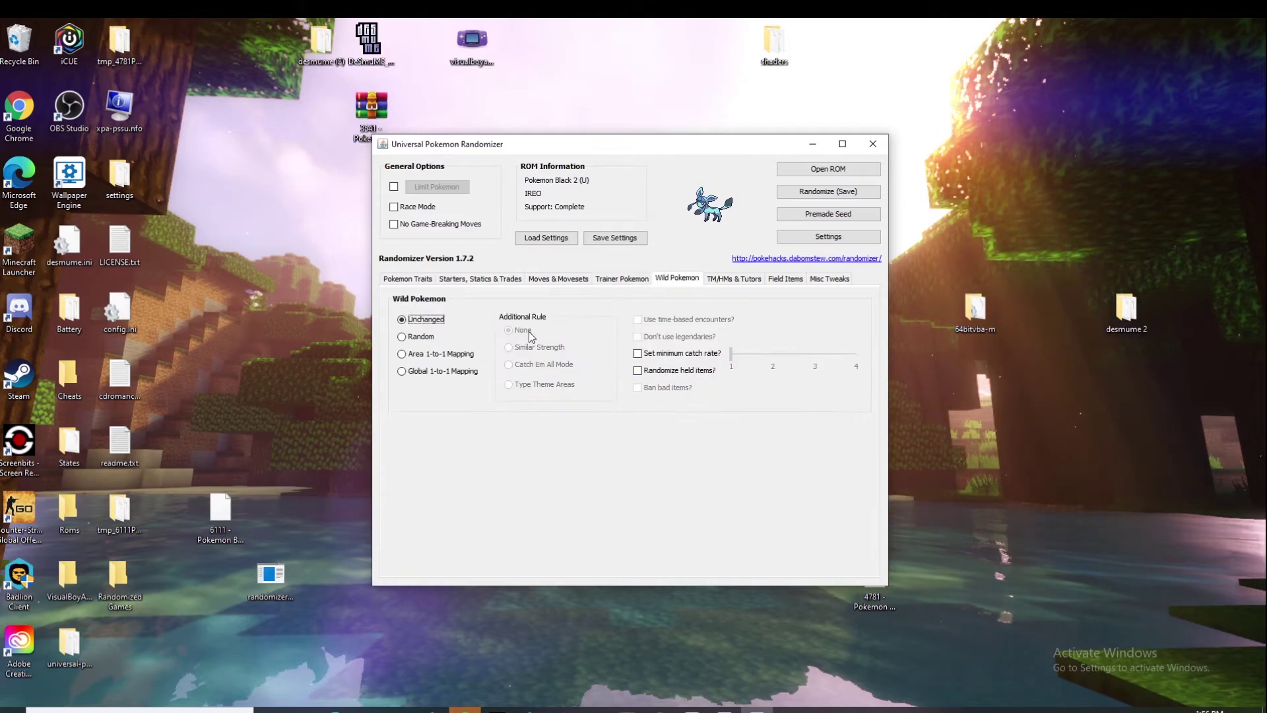
left_click(409, 339)
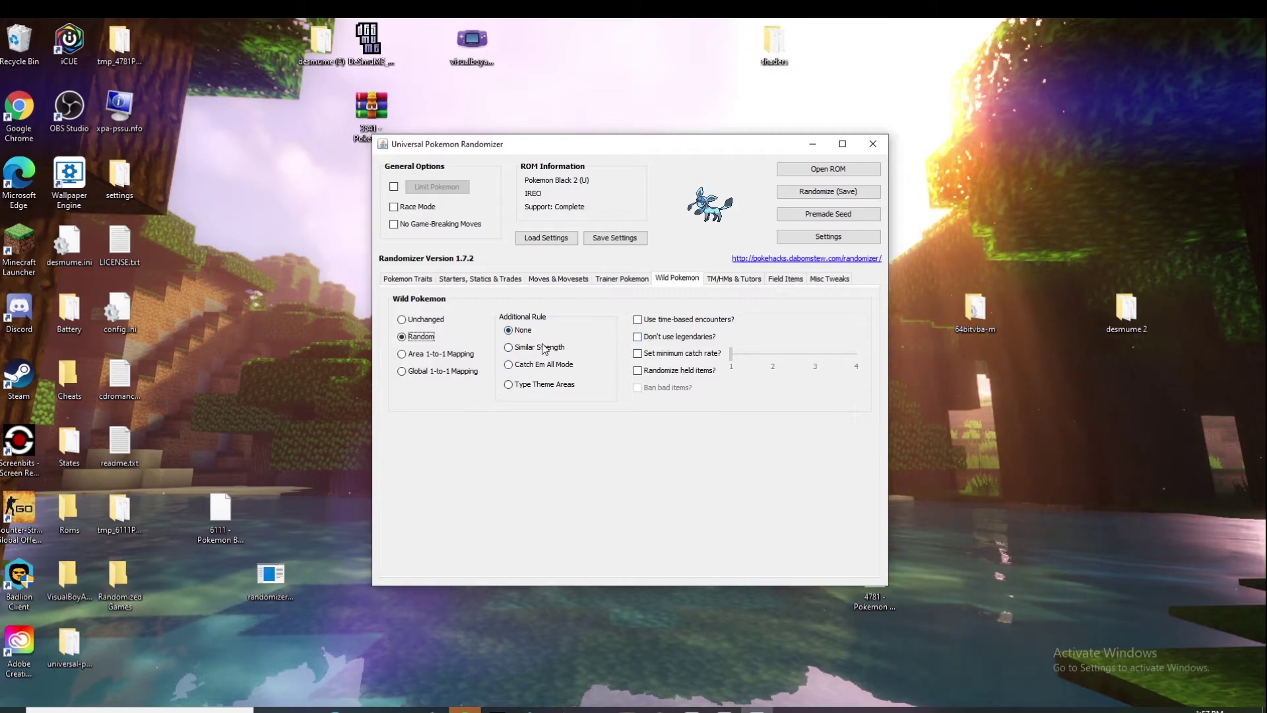
left_click(700, 371)
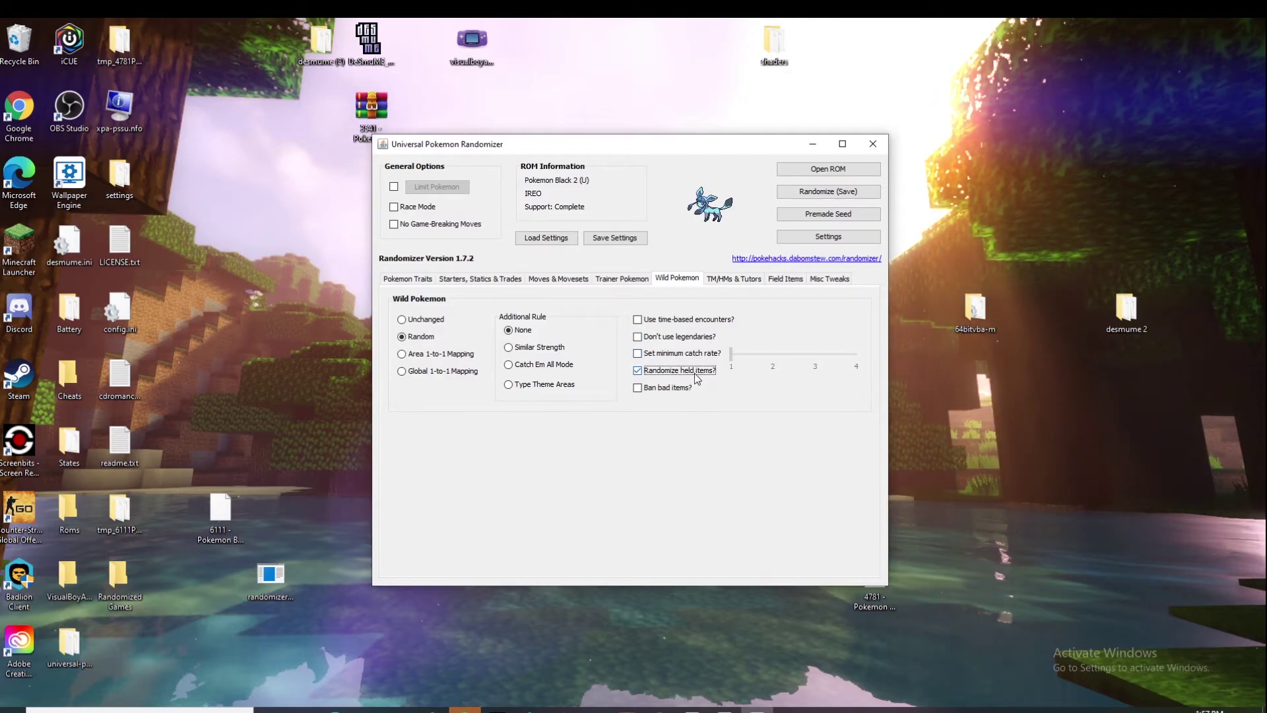
Step: Leave the TM, HM and tutor options unchanged and set the Field Items to Randomize
left_click(734, 280)
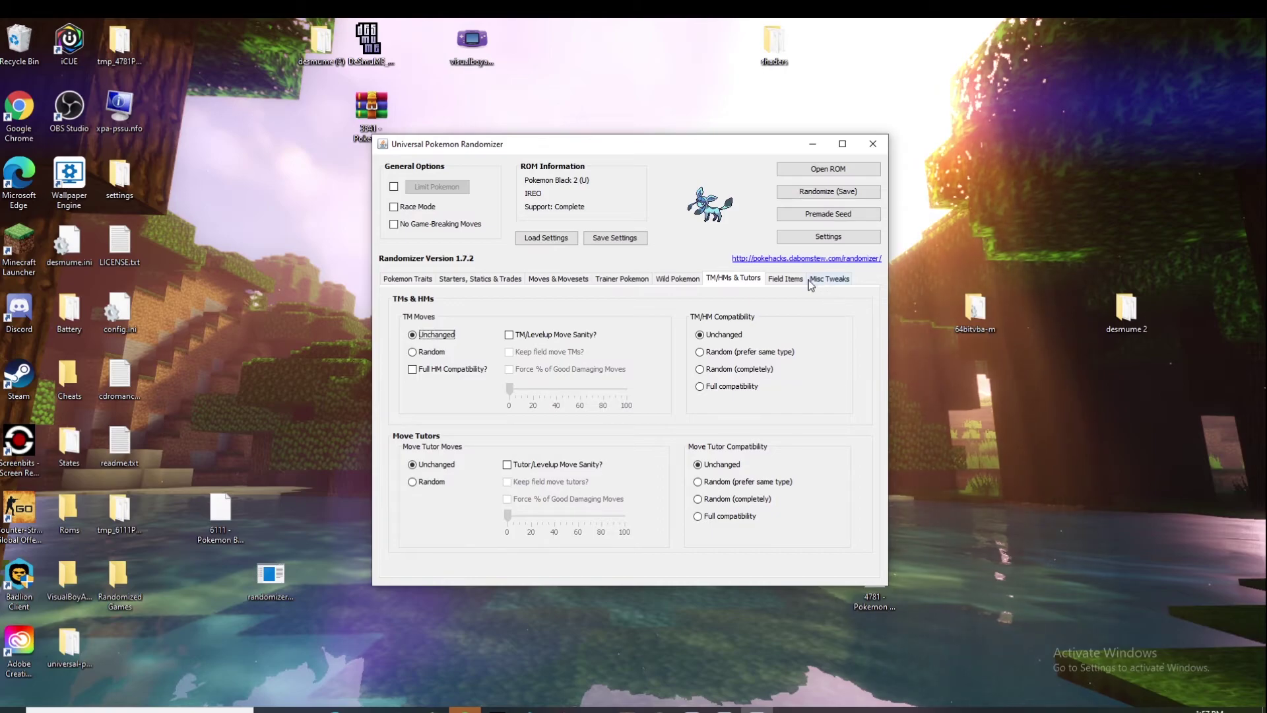
left_click(785, 279)
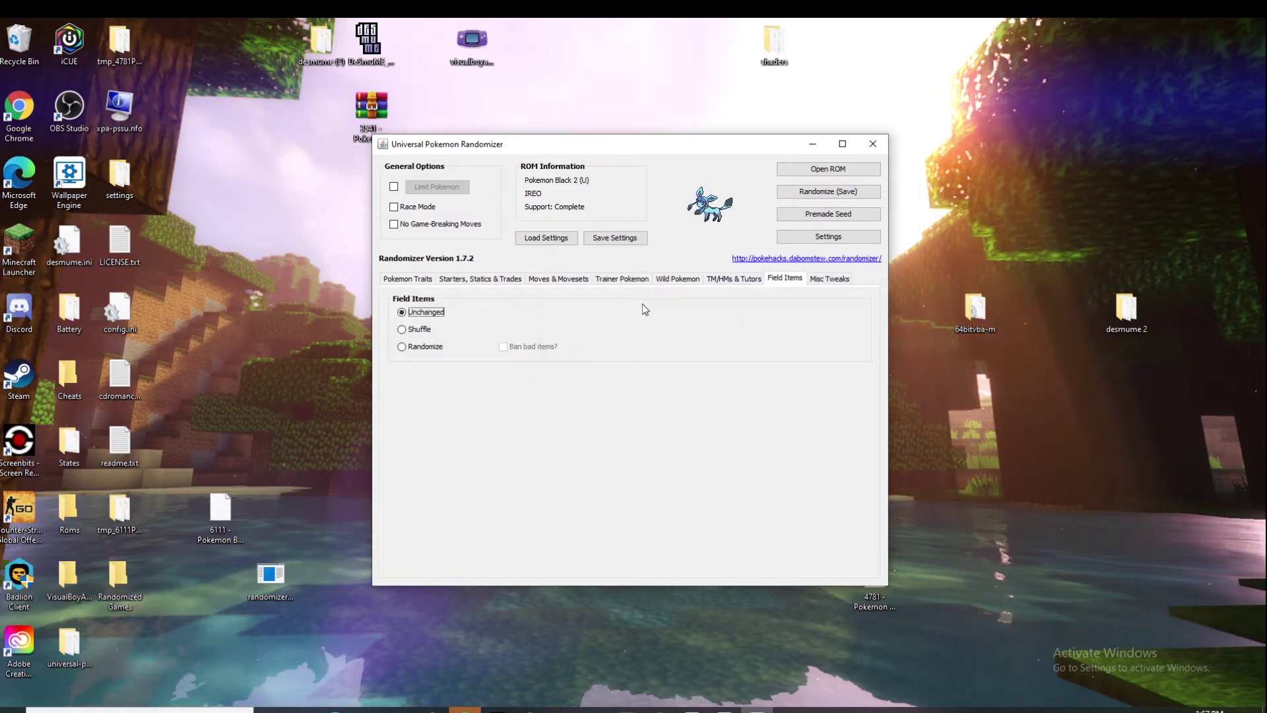
left_click(401, 347)
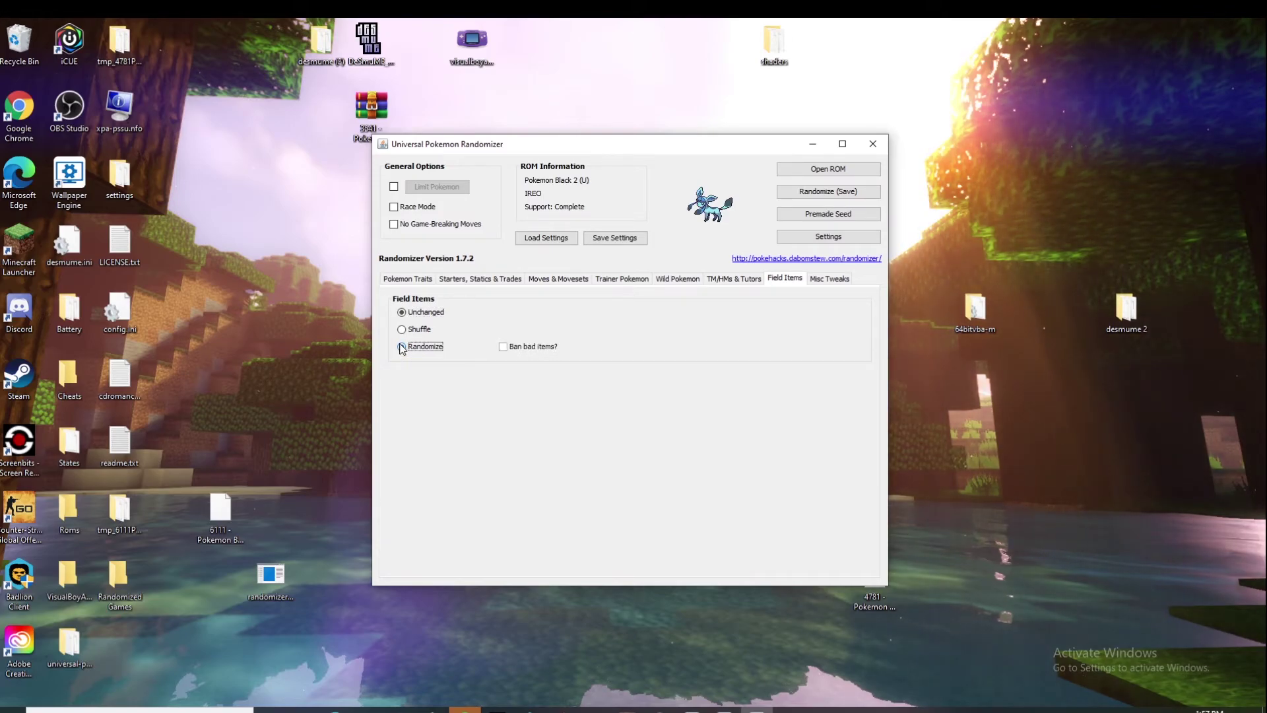
left_click(838, 284)
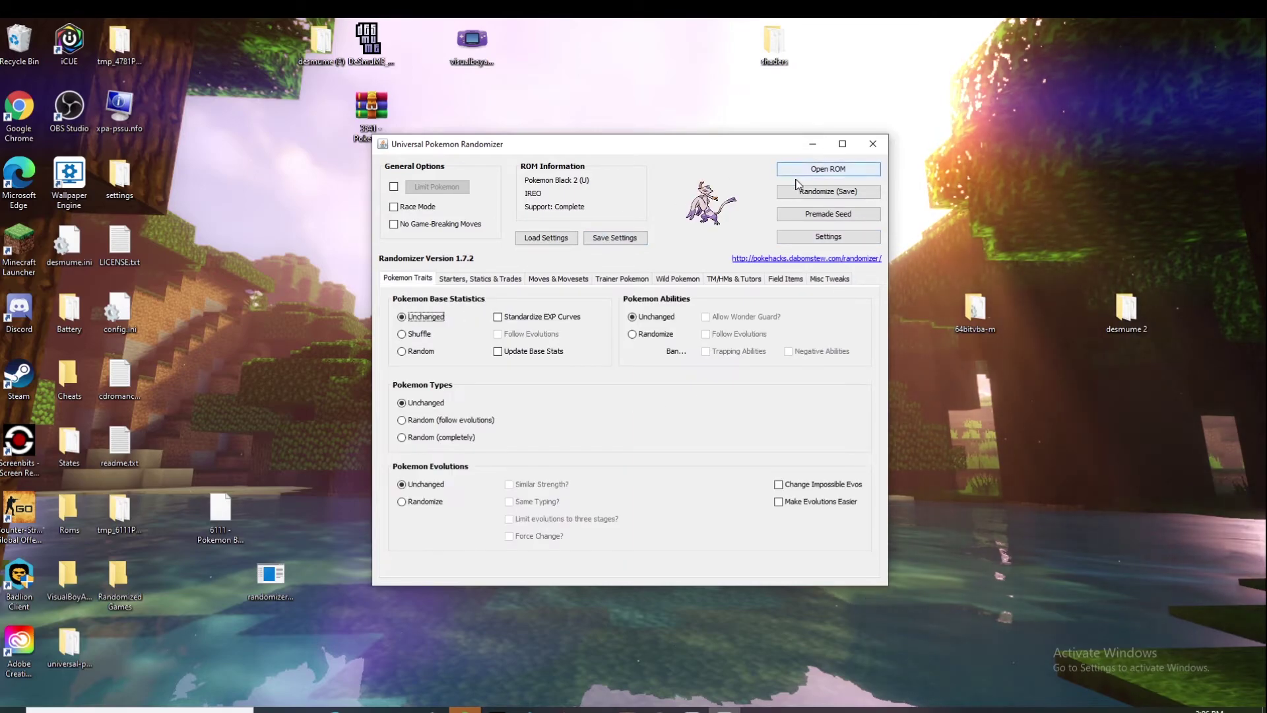
Step: Randomize the ROM and save it as pokemonblack2randmoized.nds in the Randomized Games folder on the desktop
left_click(796, 192)
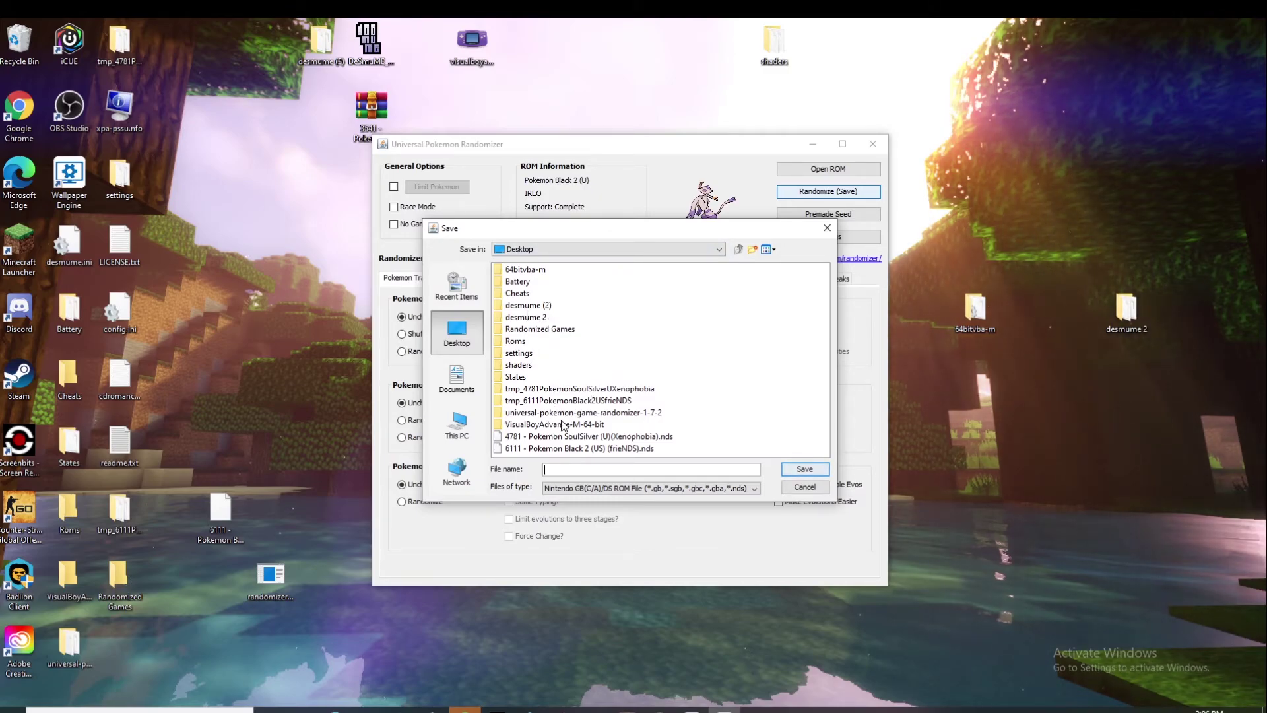
double_click(548, 328)
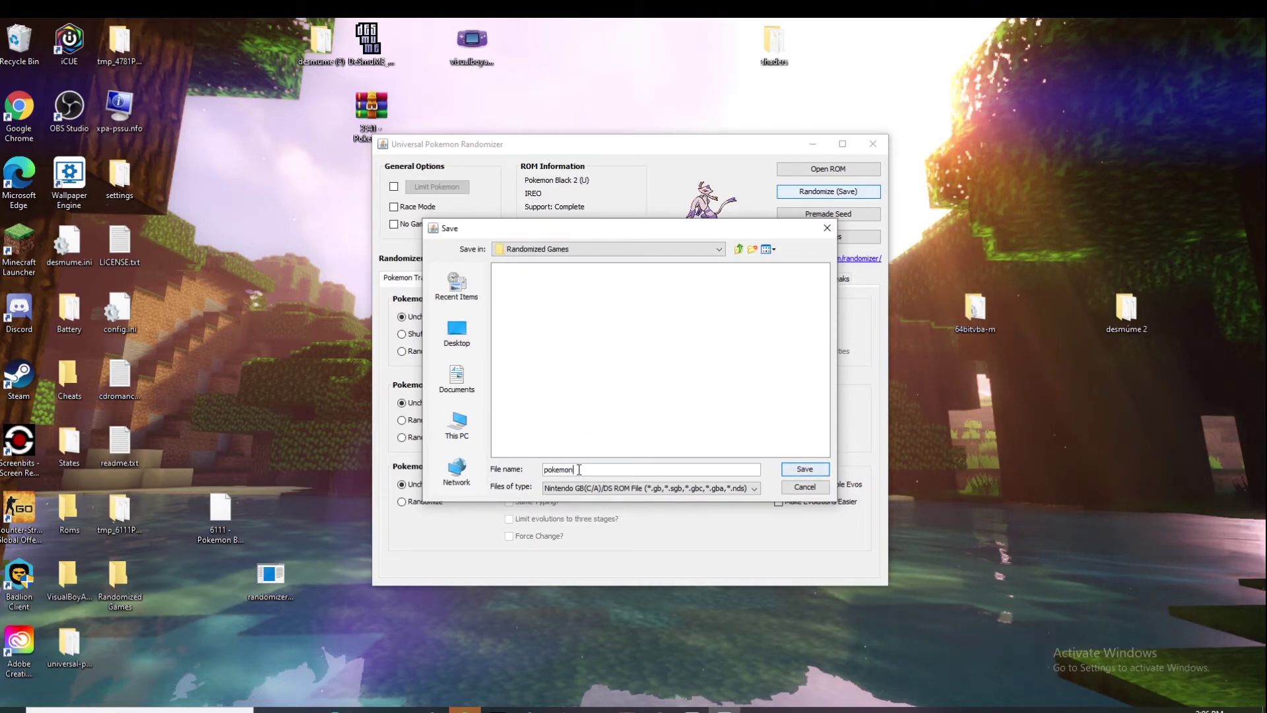
key("ctrl+a")
type("xck")
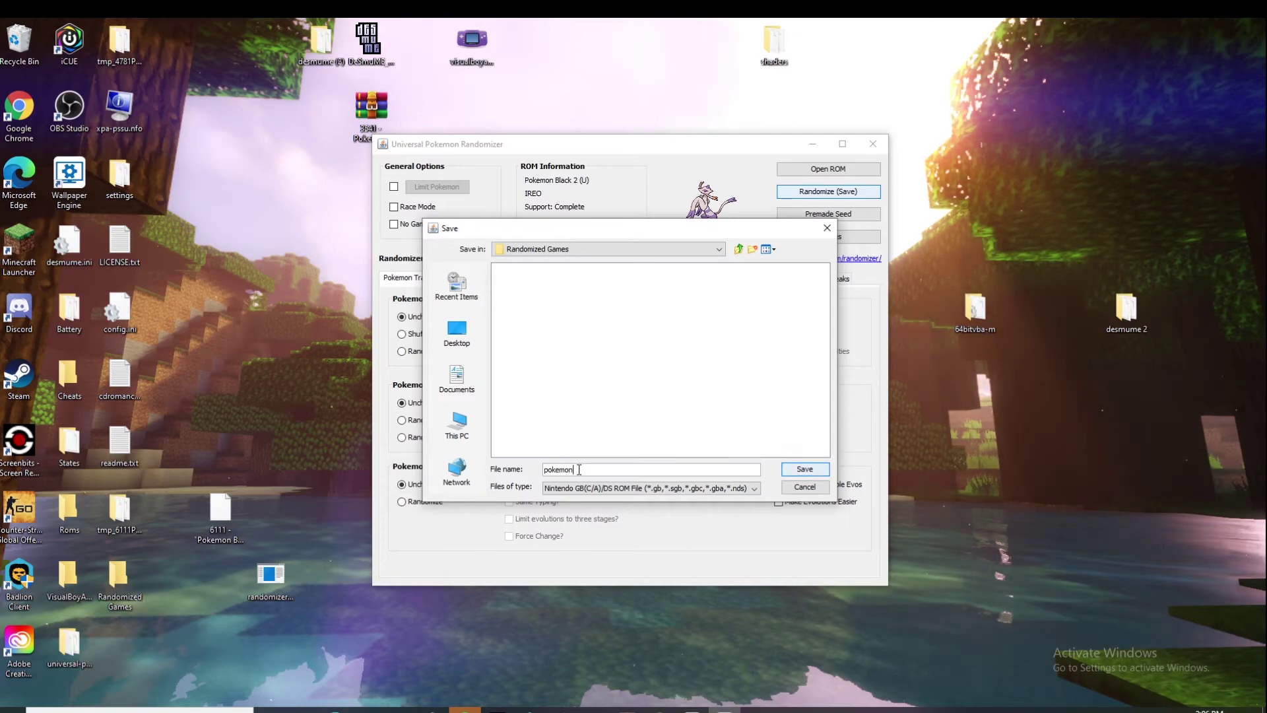
type("black")
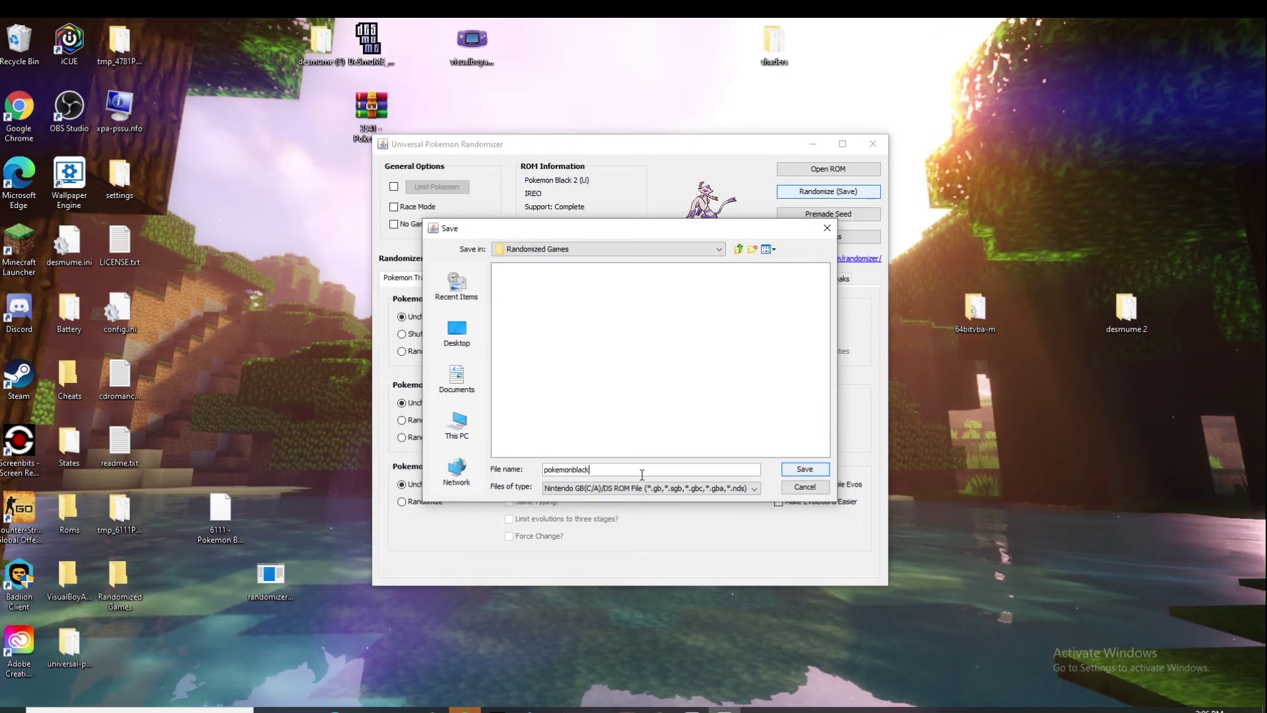
type("ck2randmo")
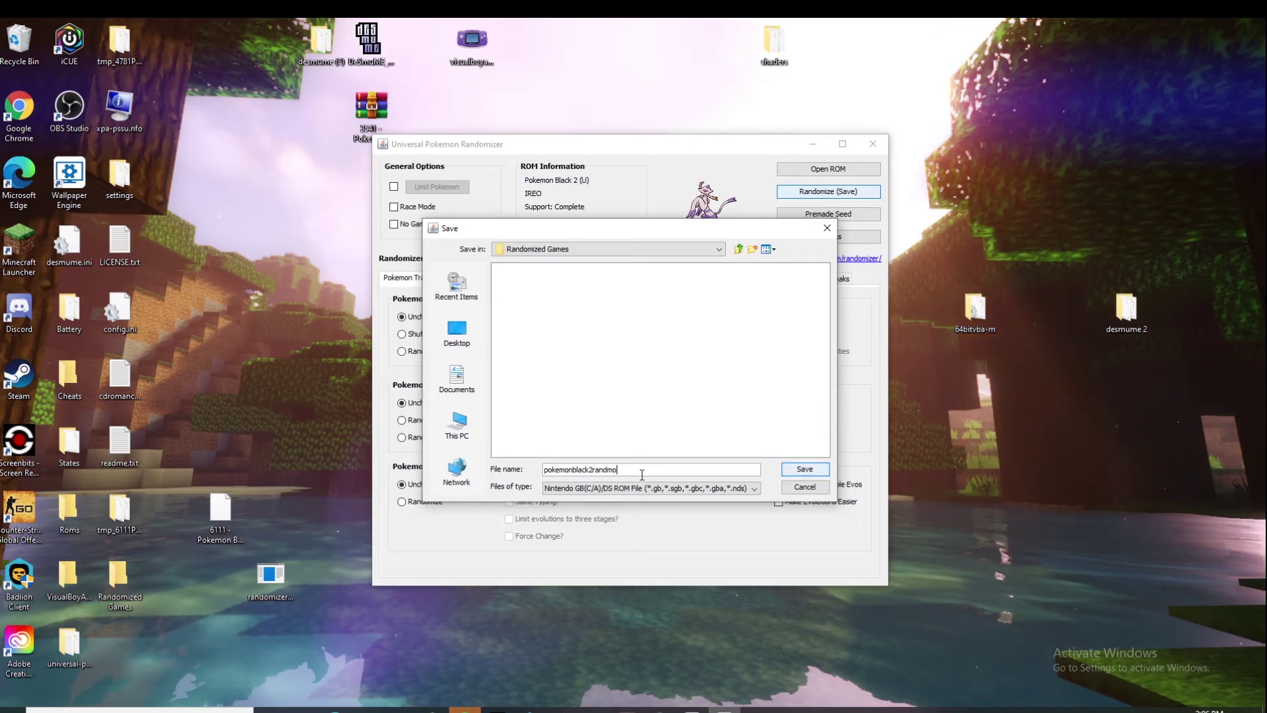
type("ized.nds")
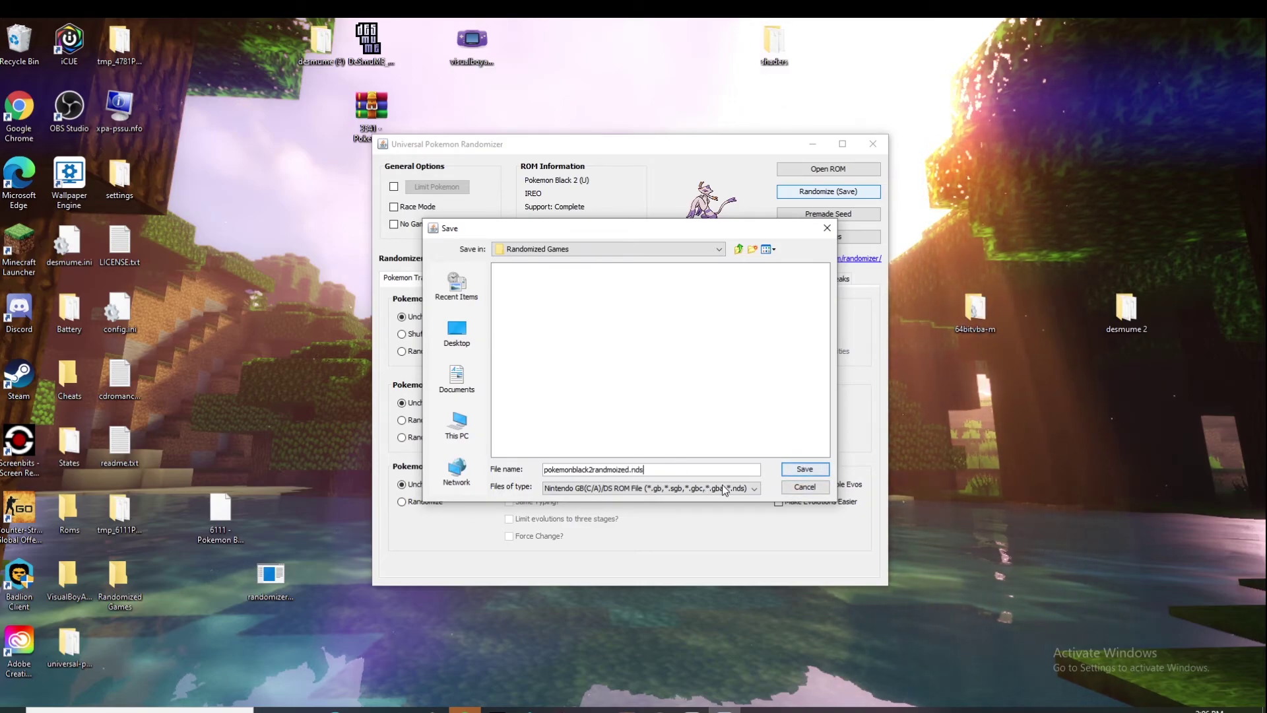
left_click(807, 469)
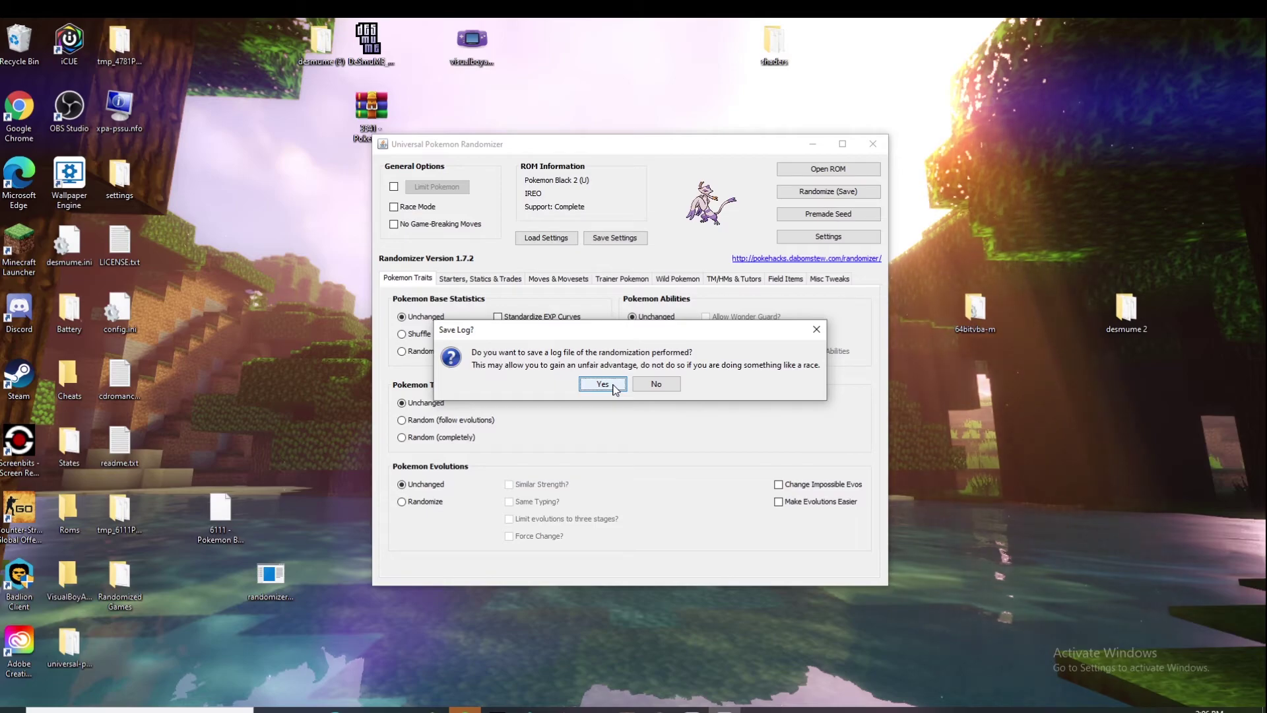
Step: Save a log file of the randomization and dismiss the seed details without producing a settings file
left_click(602, 384)
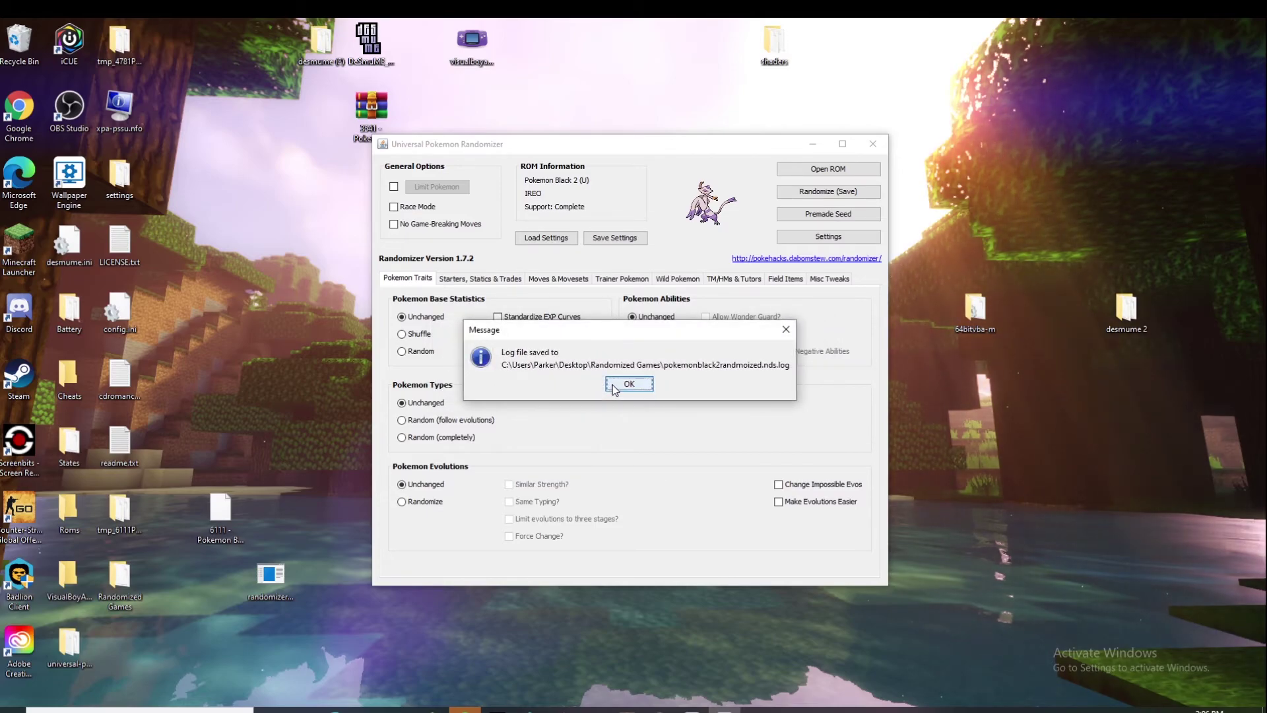
left_click(613, 387)
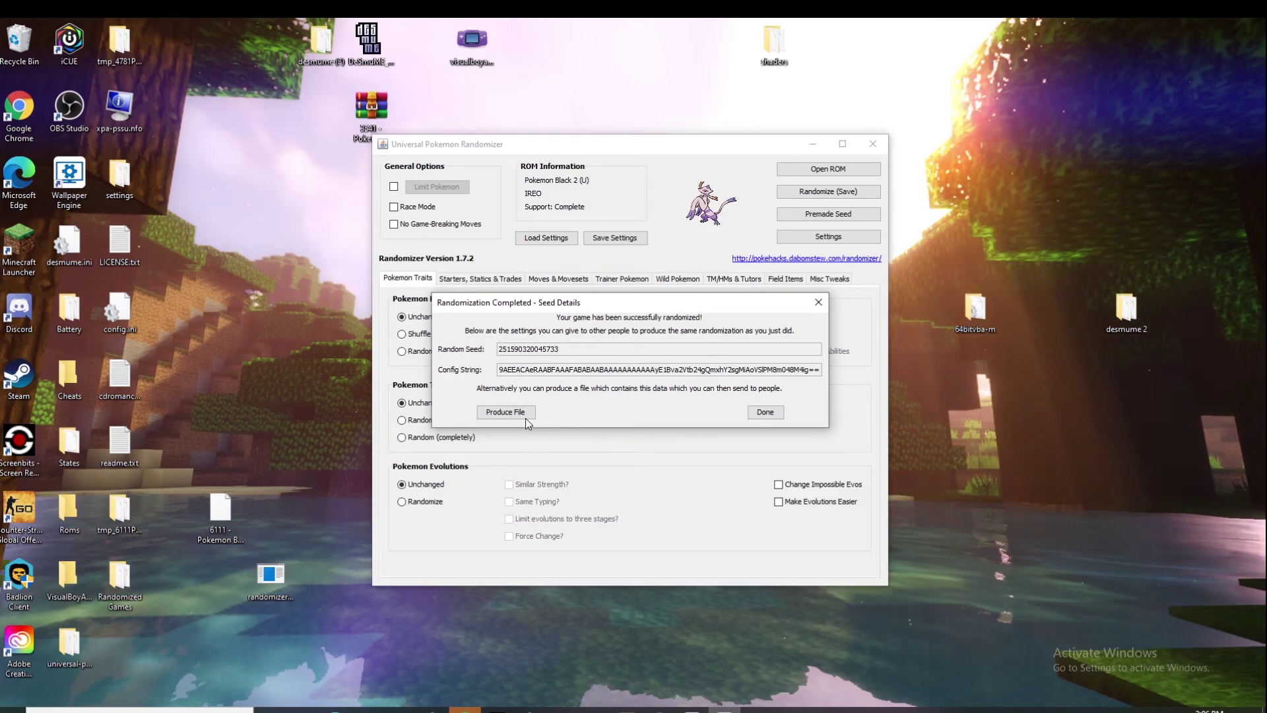
left_click(763, 415)
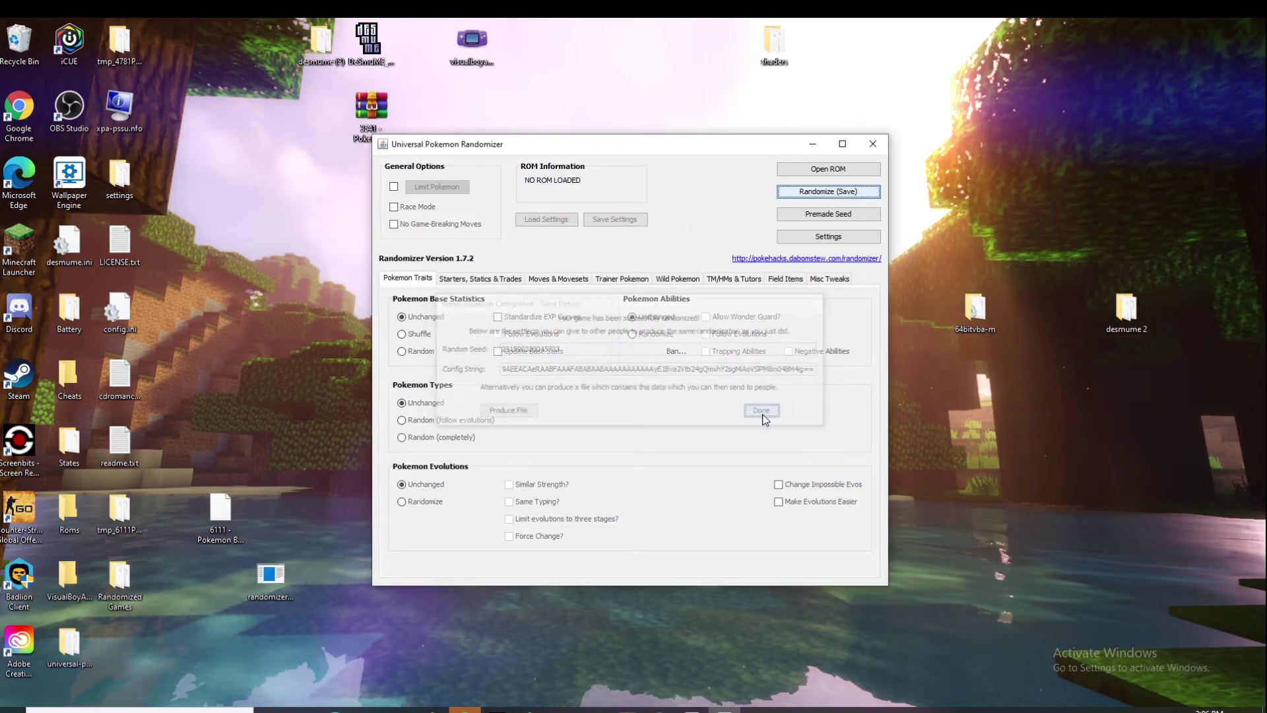
Step: Move pokemonblack2randmoized.nds from the Randomized Games folder to the desktop and open it with DeSmuME
left_click(812, 143)
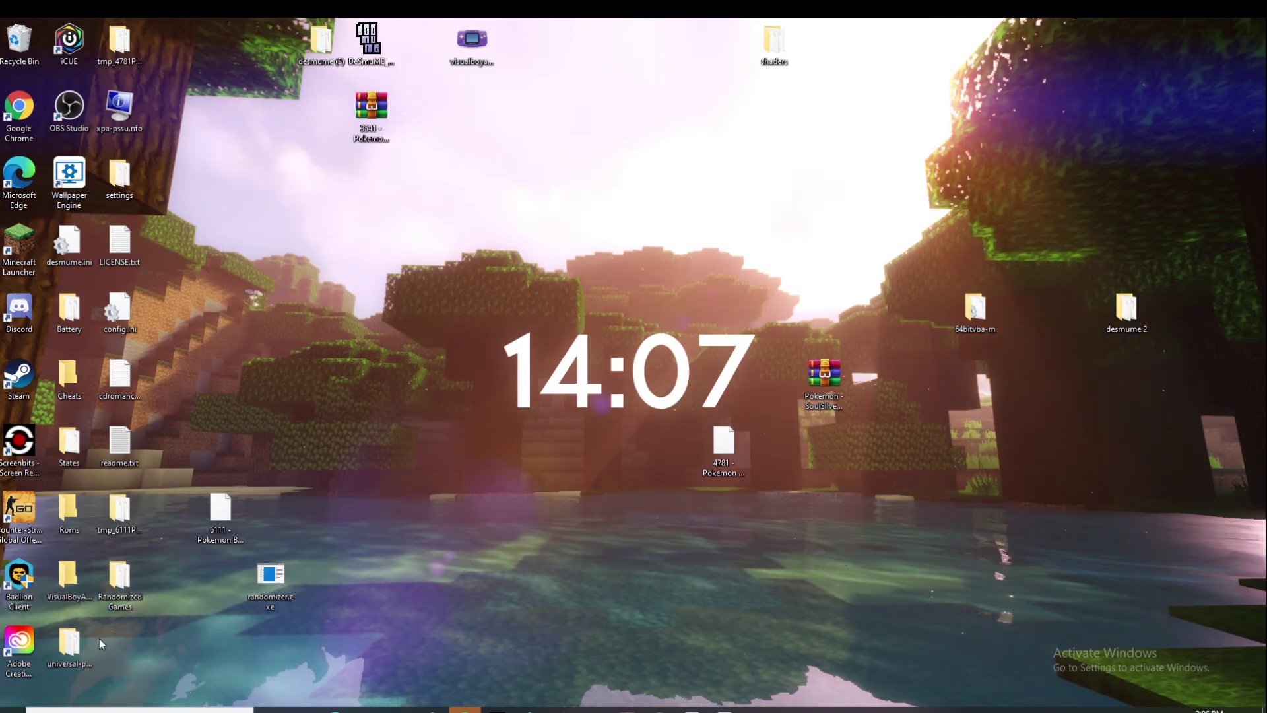
double_click(120, 575)
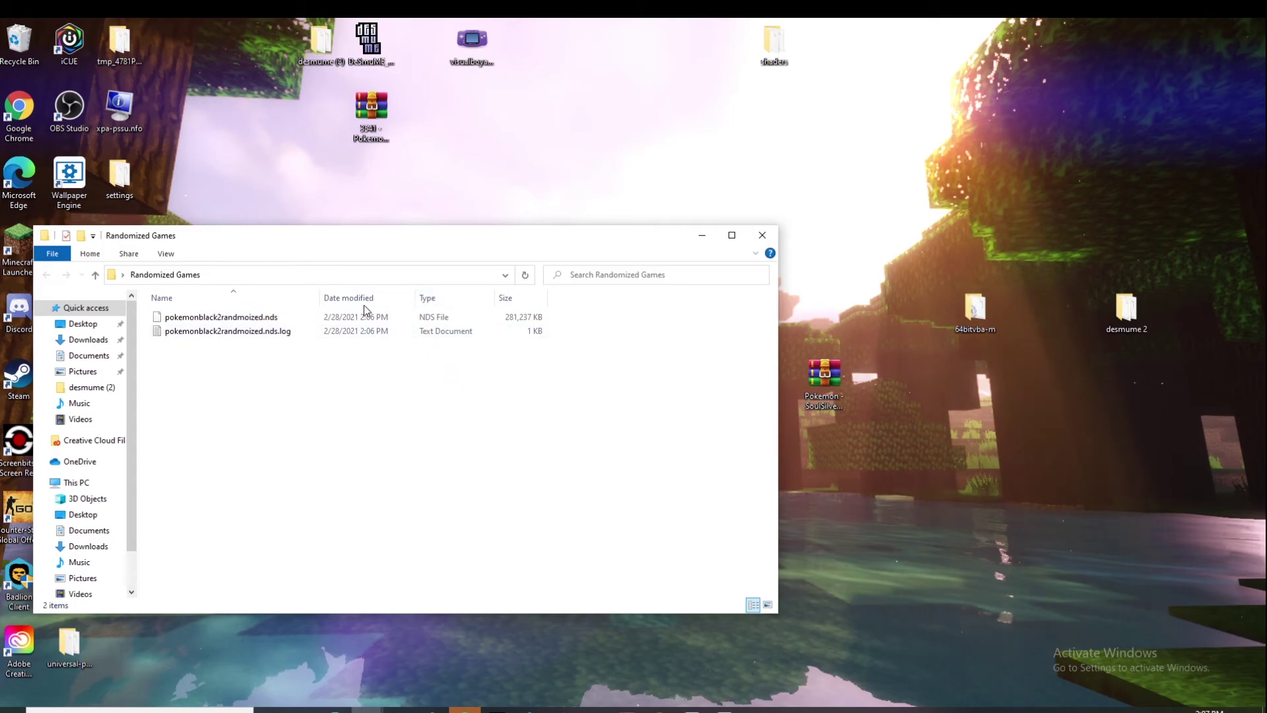
left_click_drag(281, 321, 467, 198)
left_click(703, 235)
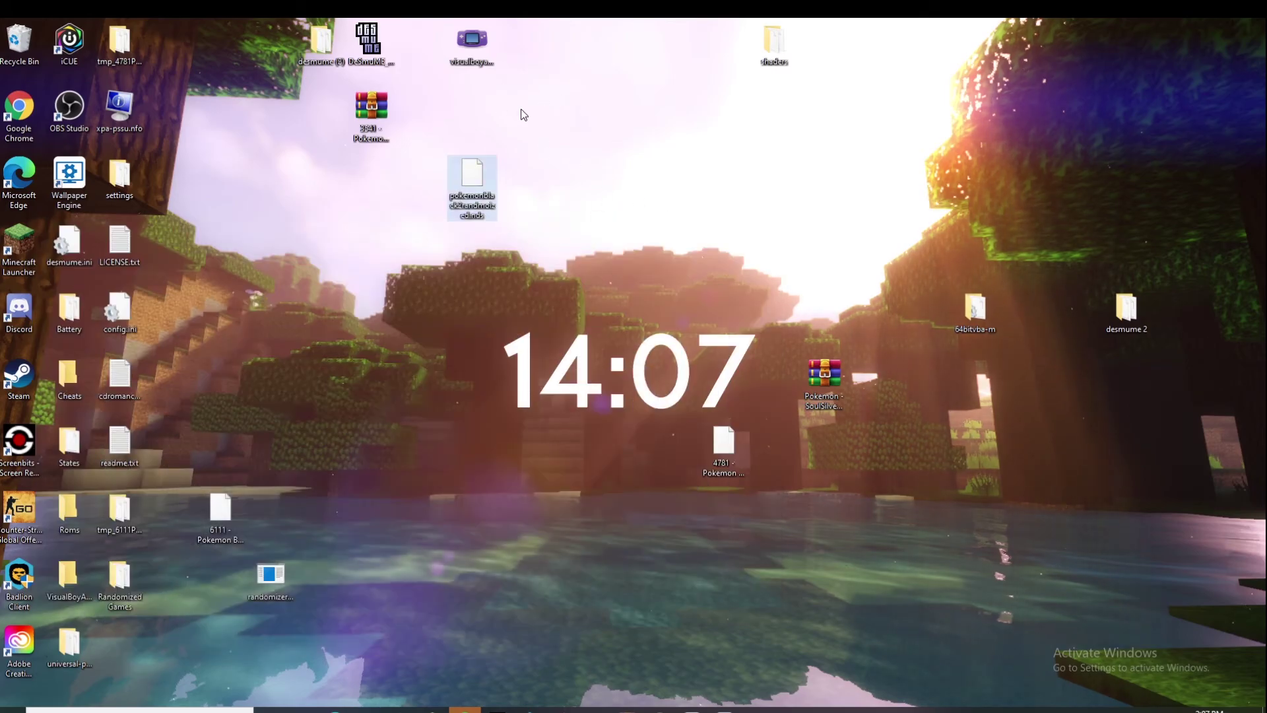
left_click_drag(472, 40, 522, 41)
left_click_drag(469, 173, 368, 44)
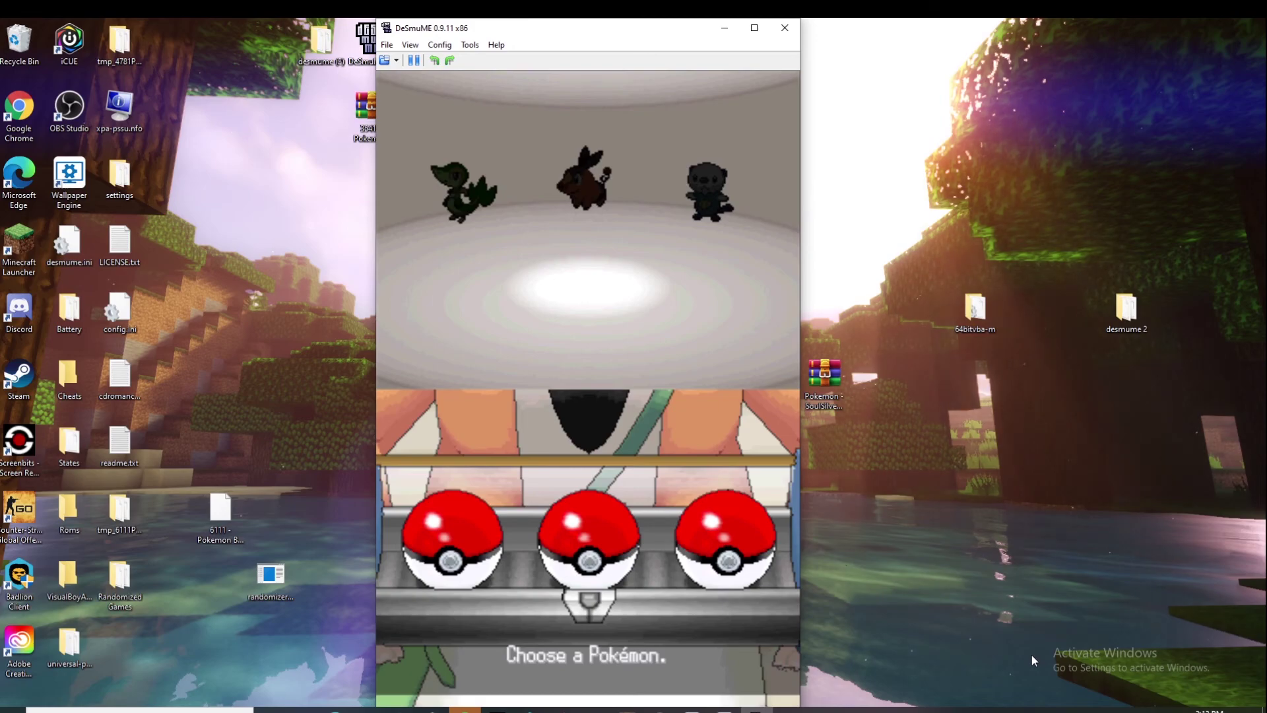
Step: Look through all three randomized starter Pokémon on the game's selection screen without choosing one
key("x")
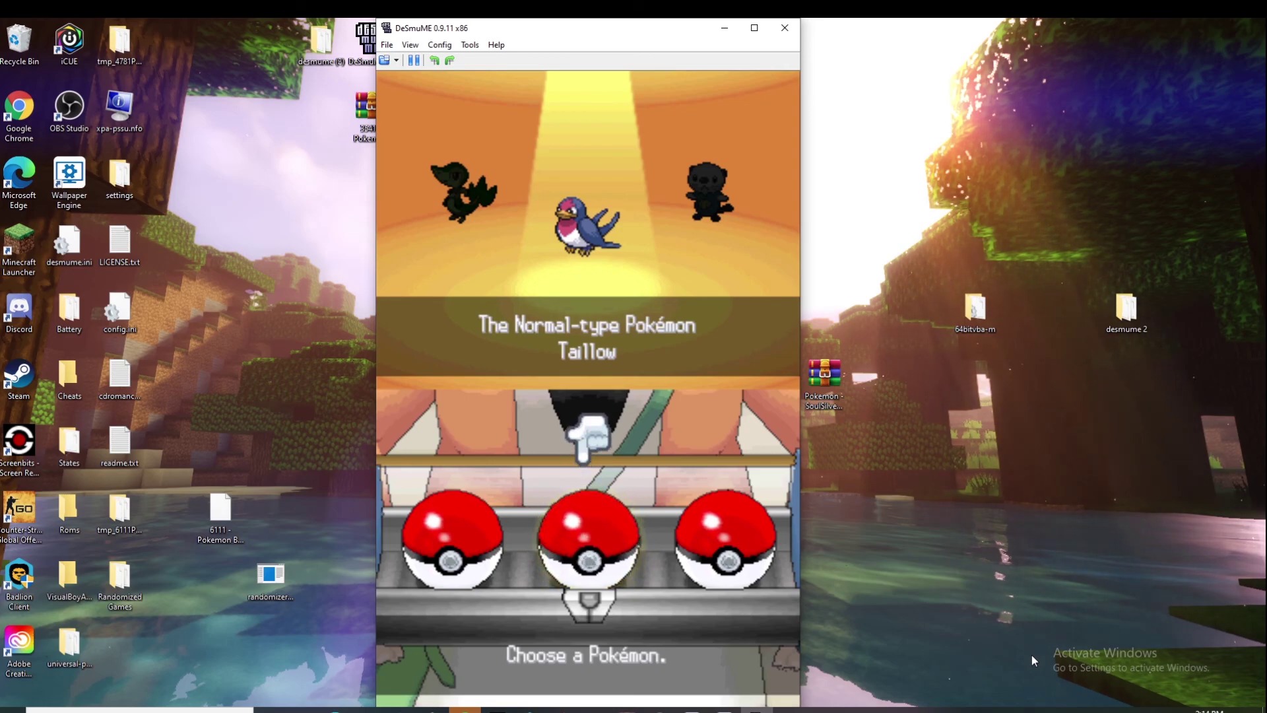
key("Right")
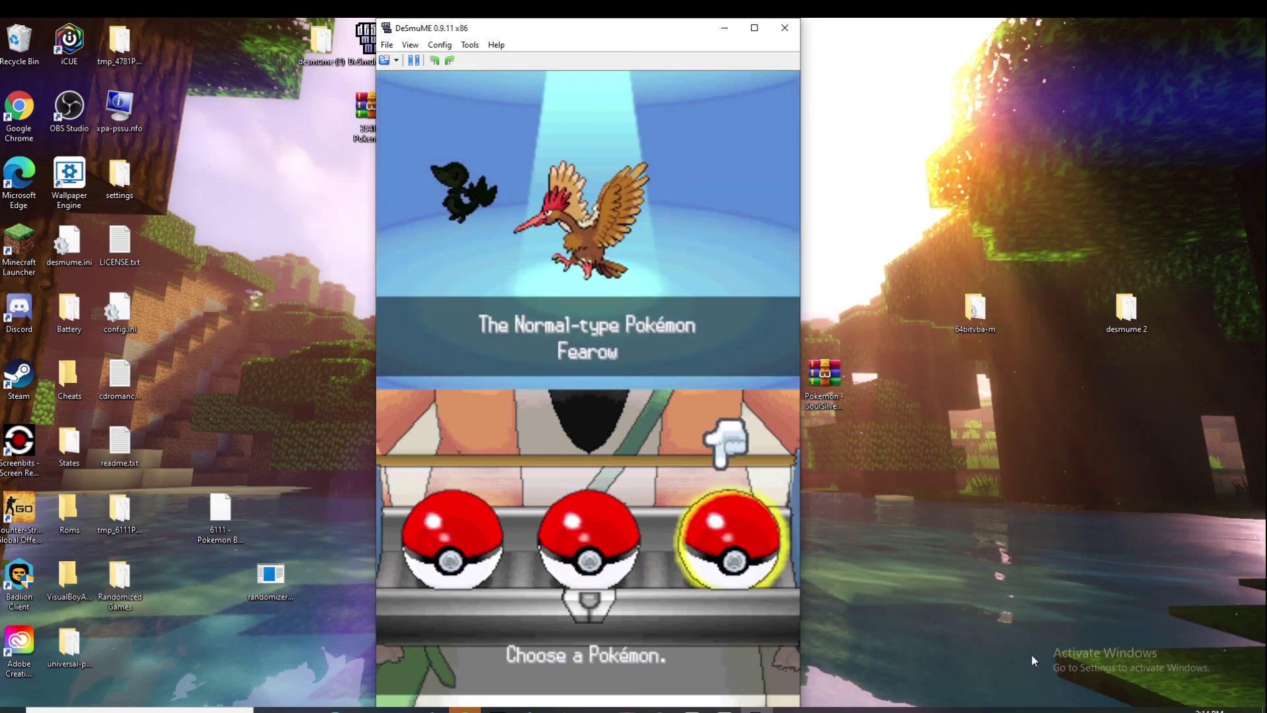
key("Left")
key("Left")
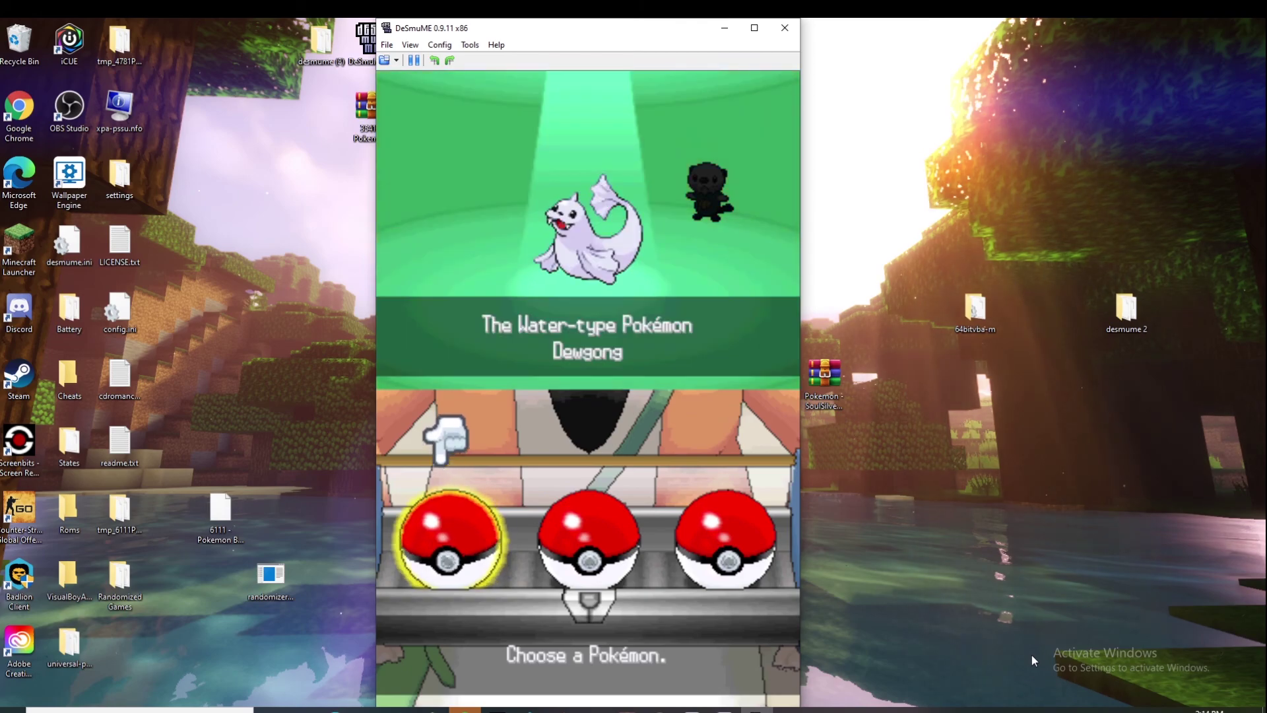
key("Right")
key("Right")
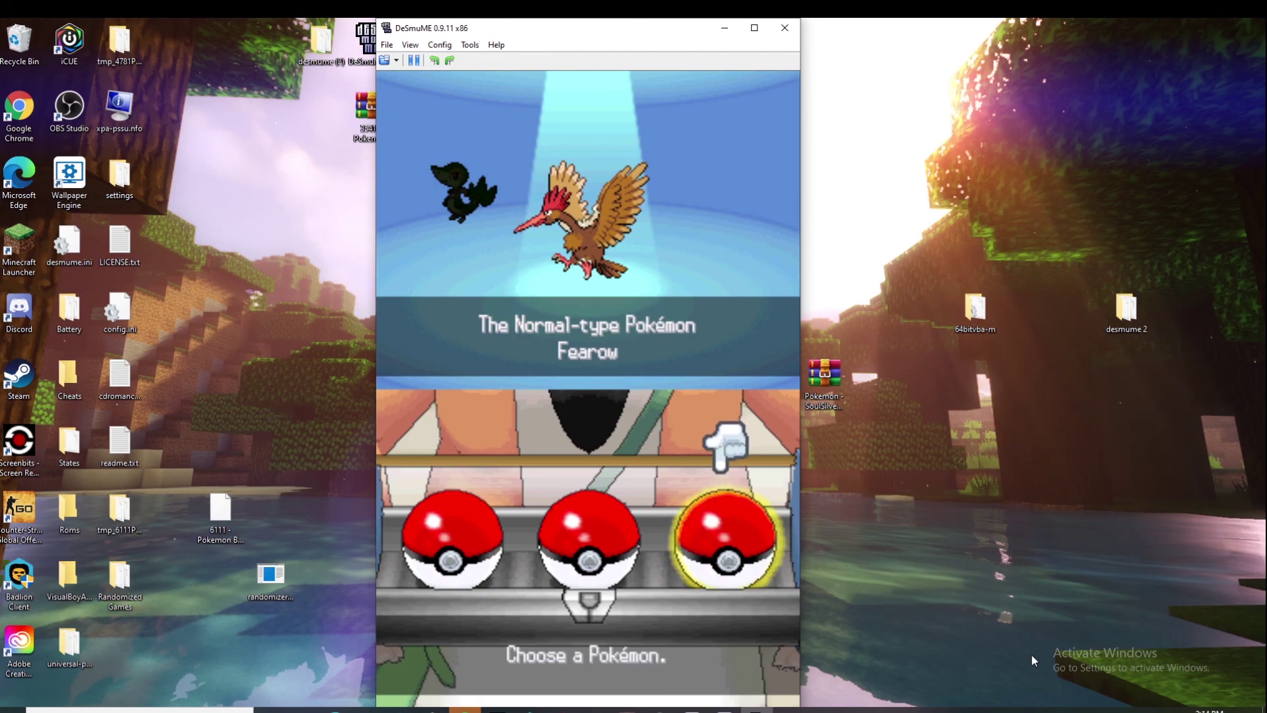
key("Left")
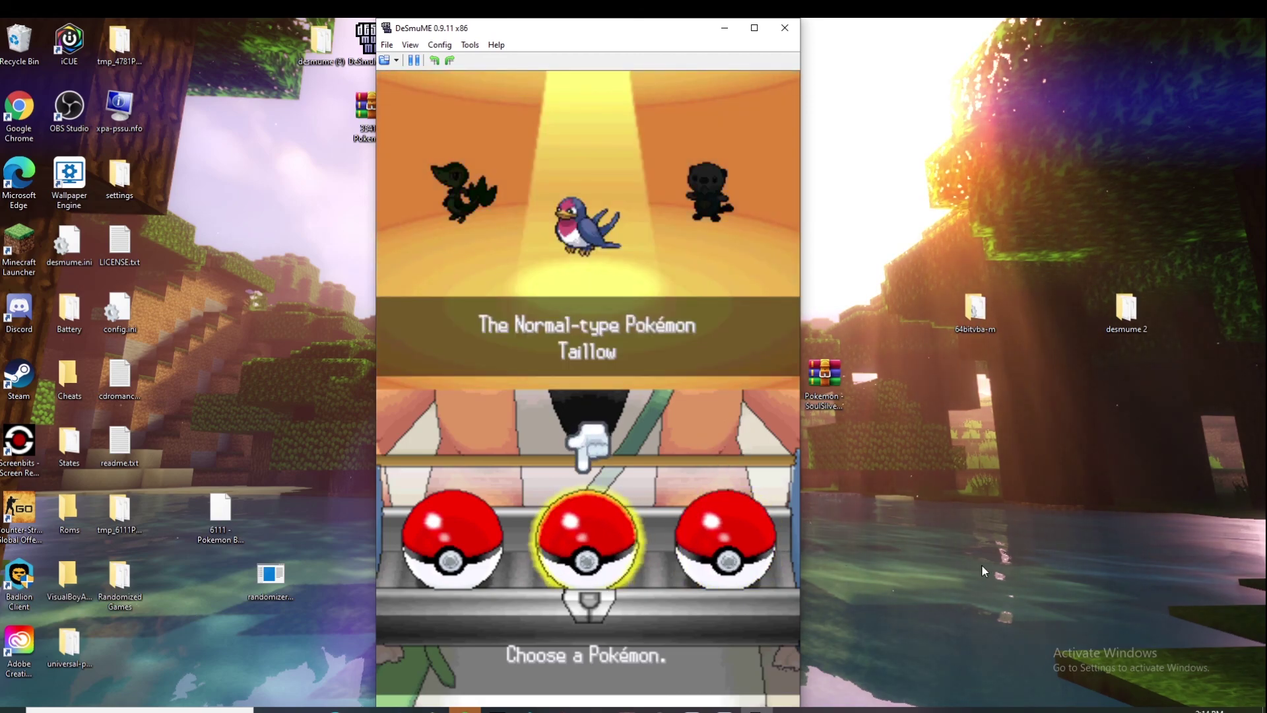